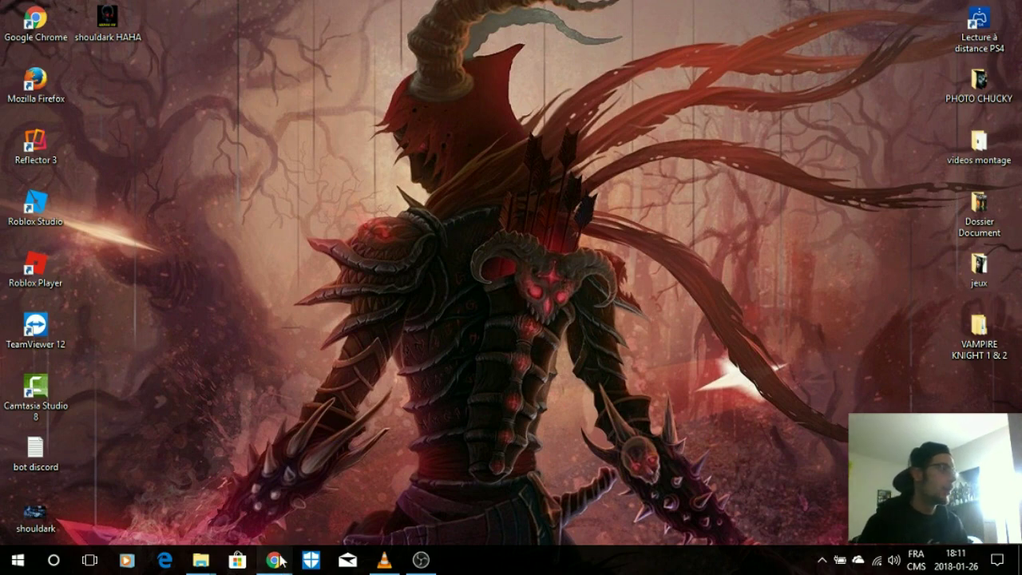
Switch to the Panzoid creations window, browse the trending templates and open the "intro for Soulless Fx!" page
{"action": "mouse_move", "coordinate": [280, 559]}
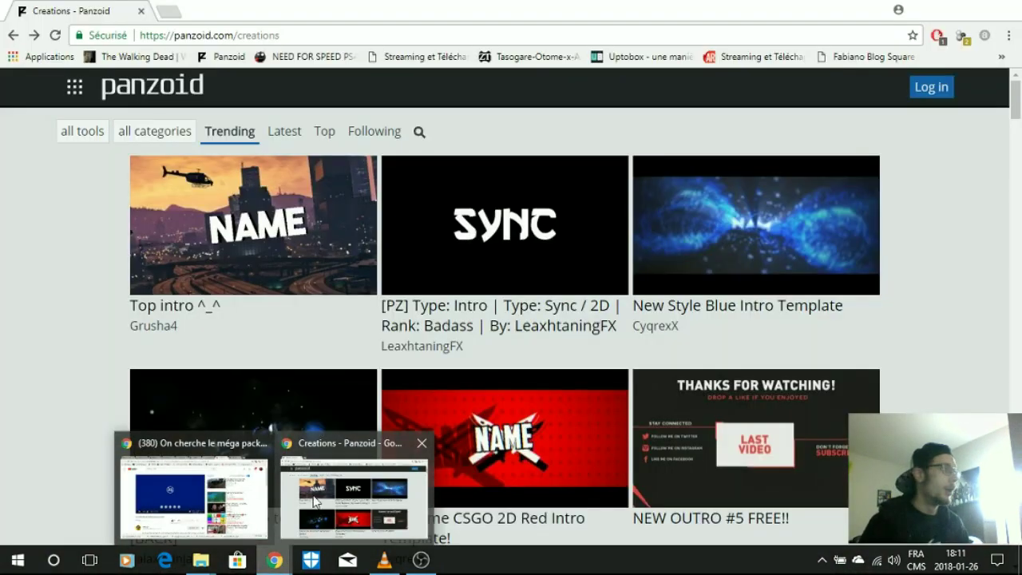
{"action": "left_click", "coordinate": [314, 500]}
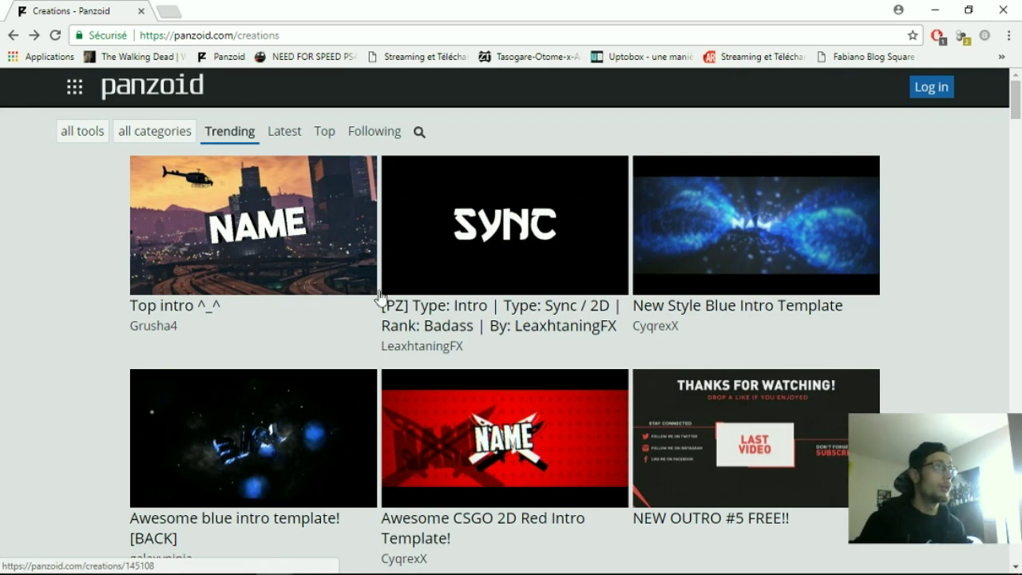
{"action": "scroll", "coordinate": [878, 355], "scroll_direction": "down", "scroll_amount": 2}
{"action": "scroll", "coordinate": [919, 391], "scroll_direction": "down", "scroll_amount": 6}
{"action": "scroll", "coordinate": [917, 391], "scroll_direction": "down", "scroll_amount": 3}
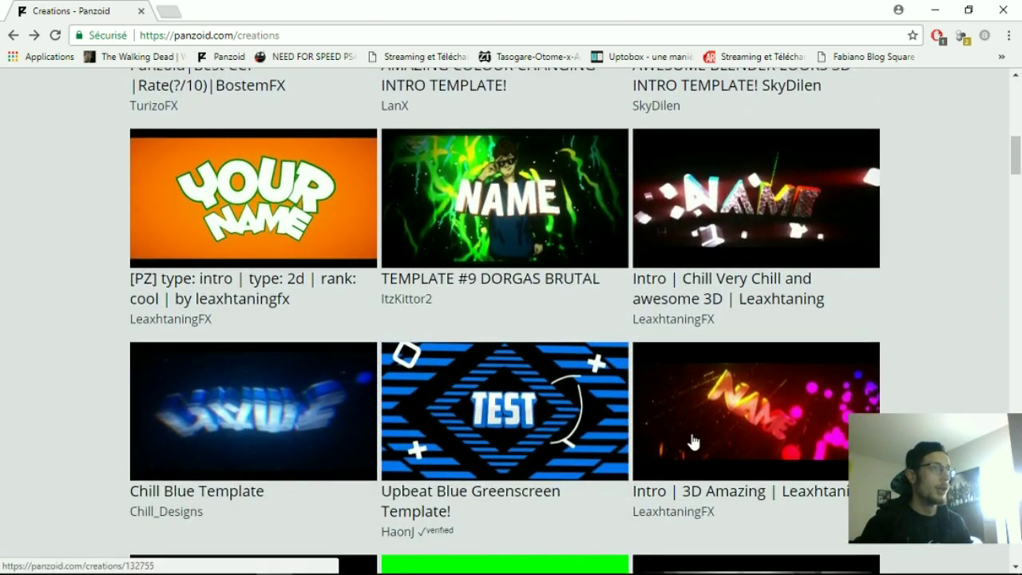
{"action": "scroll", "coordinate": [614, 471], "scroll_direction": "down", "scroll_amount": 2}
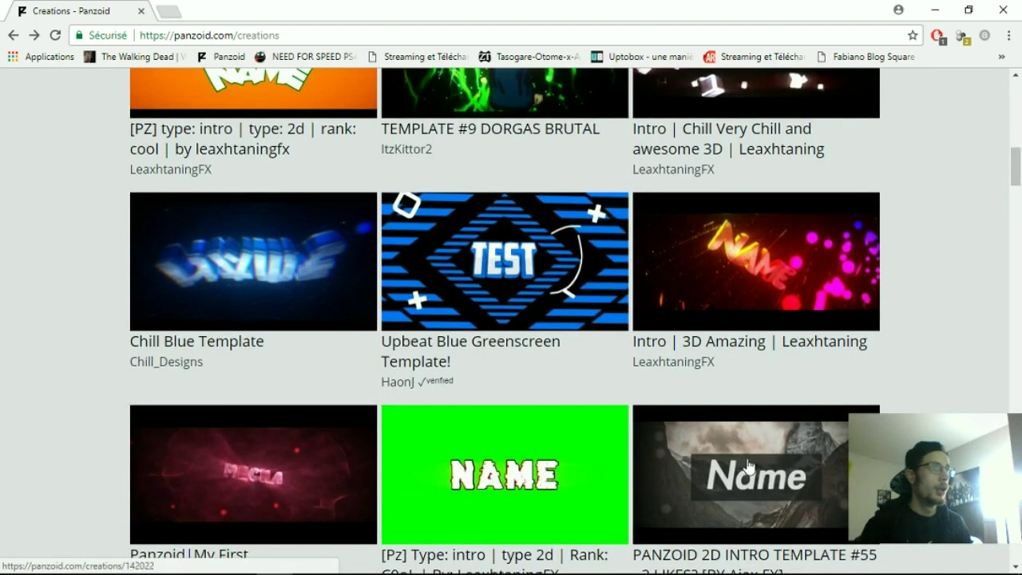
{"action": "scroll", "coordinate": [749, 464], "scroll_direction": "down", "scroll_amount": 5}
{"action": "scroll", "coordinate": [707, 471], "scroll_direction": "down", "scroll_amount": 1}
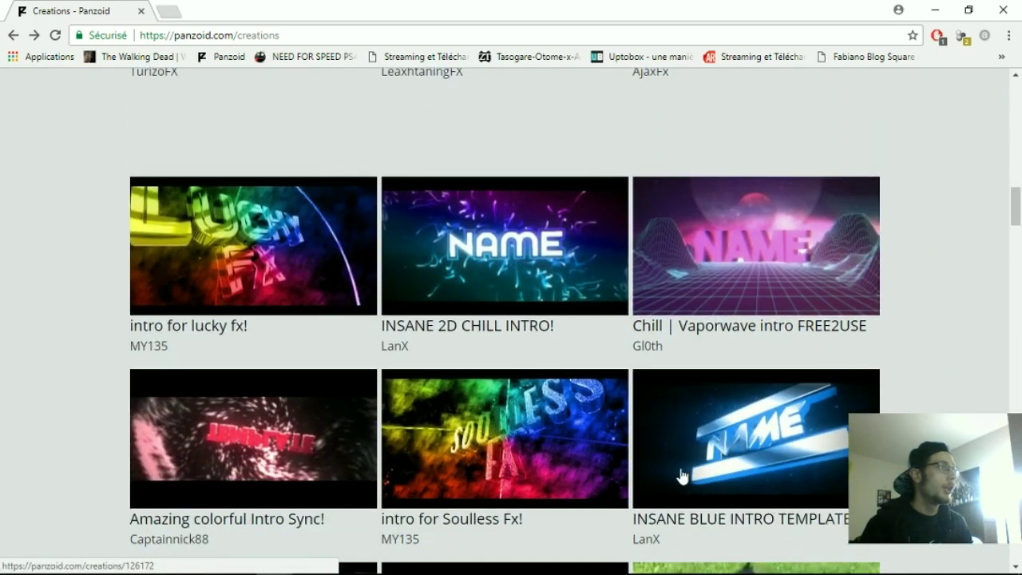
{"action": "left_click", "coordinate": [523, 453]}
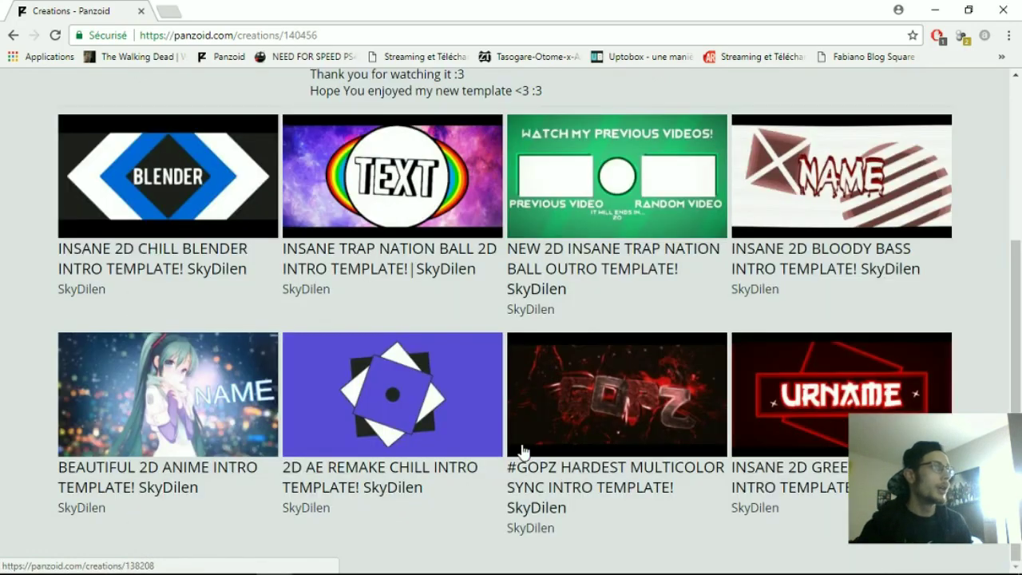
Open the related creation "my raw render! #3" and load it in Clipmaker
{"action": "scroll", "coordinate": [523, 453], "scroll_direction": "down", "scroll_amount": 2}
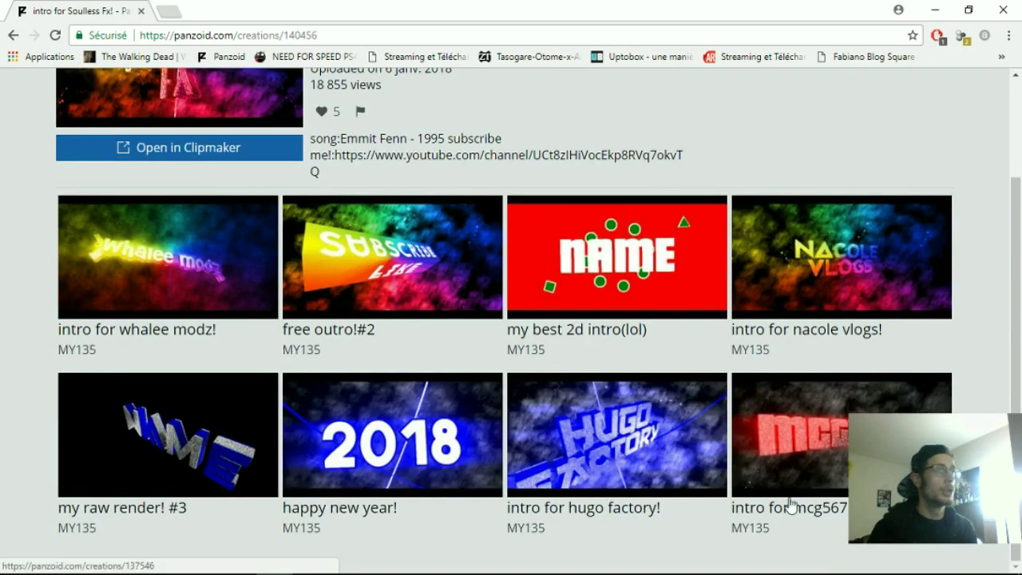
{"action": "left_click", "coordinate": [169, 435]}
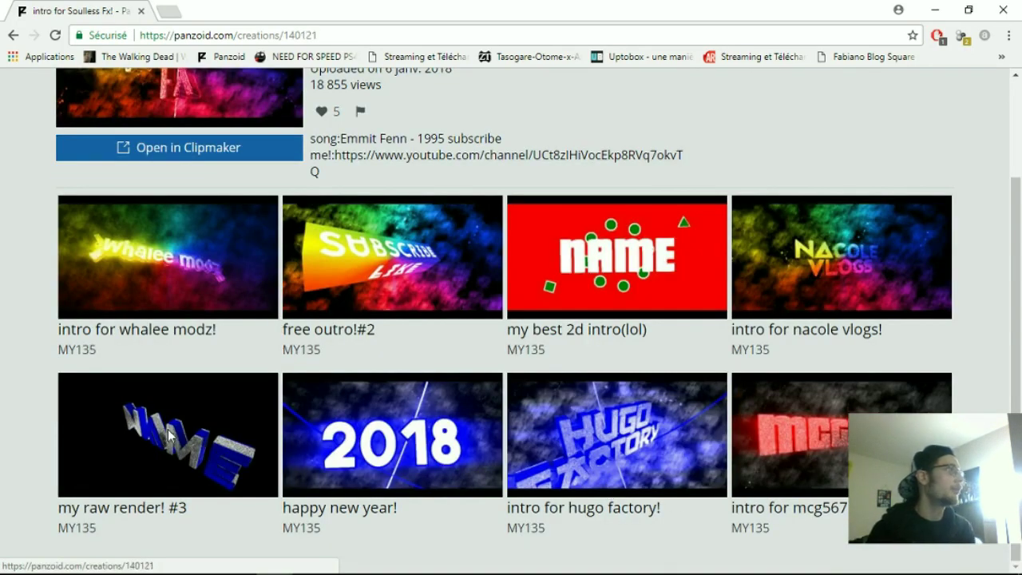
{"action": "left_click", "coordinate": [189, 278]}
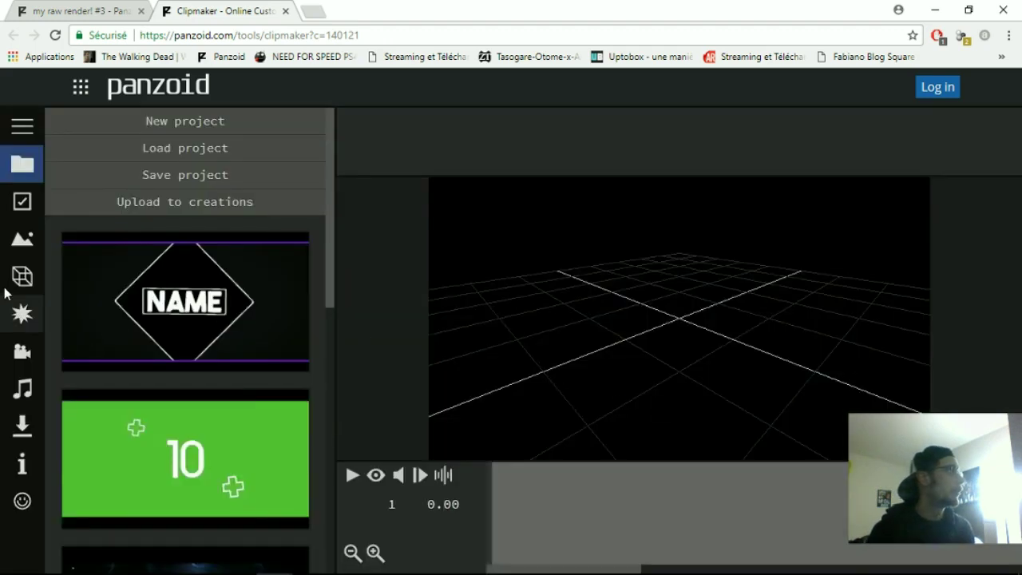
In the project's objects, change the upper N text in the first letter group to T
{"action": "left_click", "coordinate": [22, 314]}
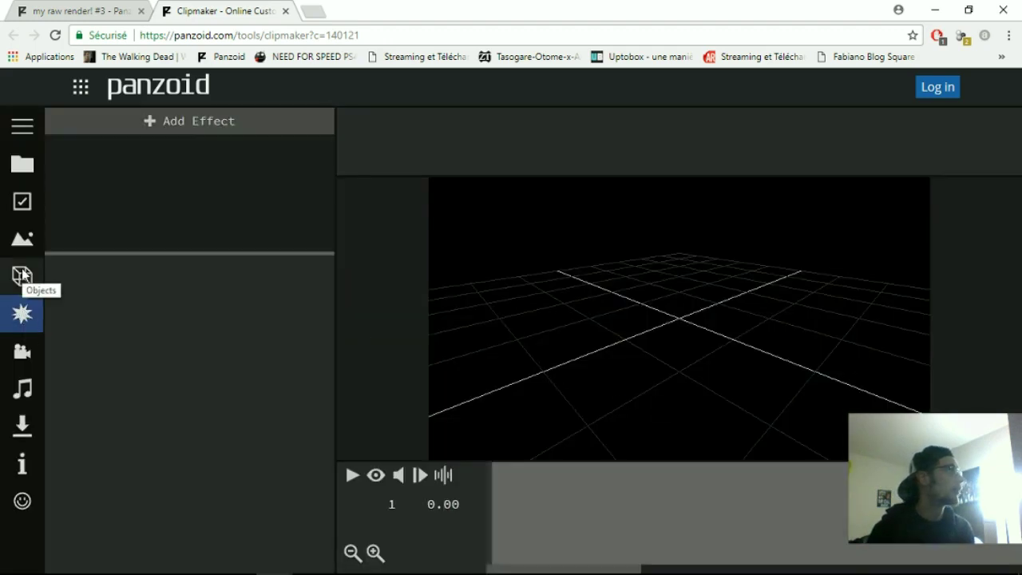
{"action": "left_click", "coordinate": [22, 275]}
{"action": "left_click", "coordinate": [240, 198]}
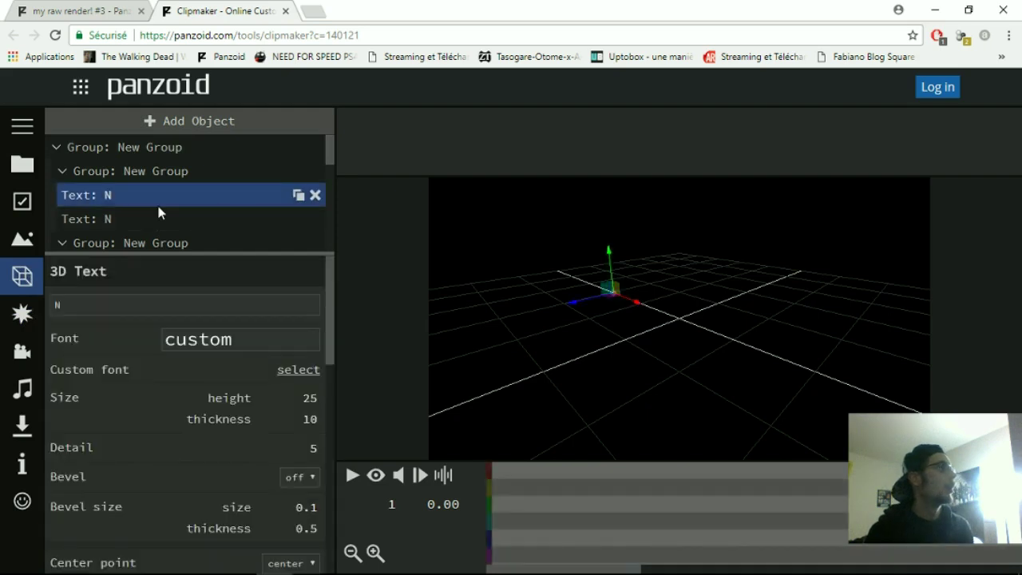
{"action": "left_click", "coordinate": [88, 312]}
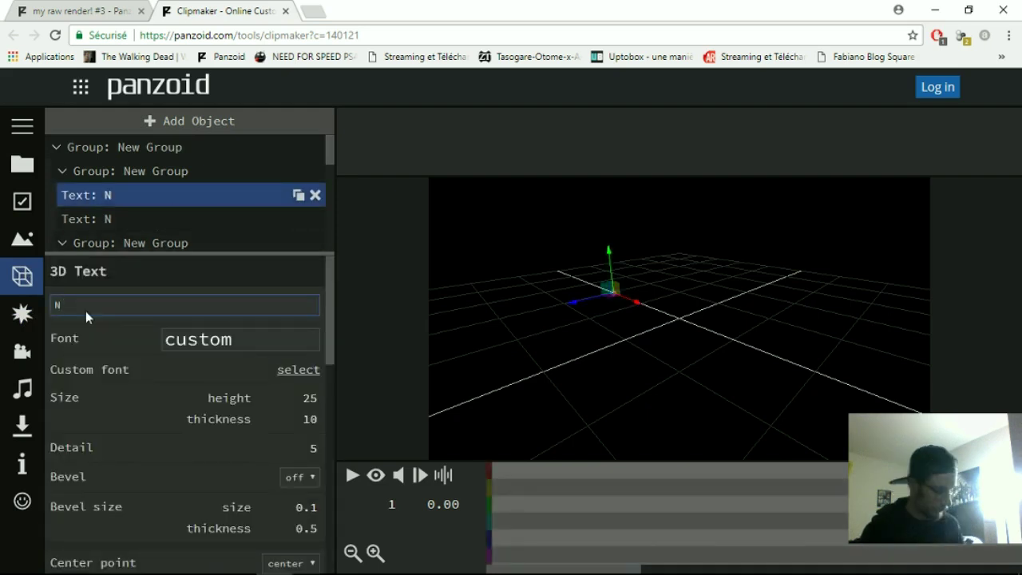
{"action": "key", "text": "BackSpace"}
{"action": "type", "text": "T"}
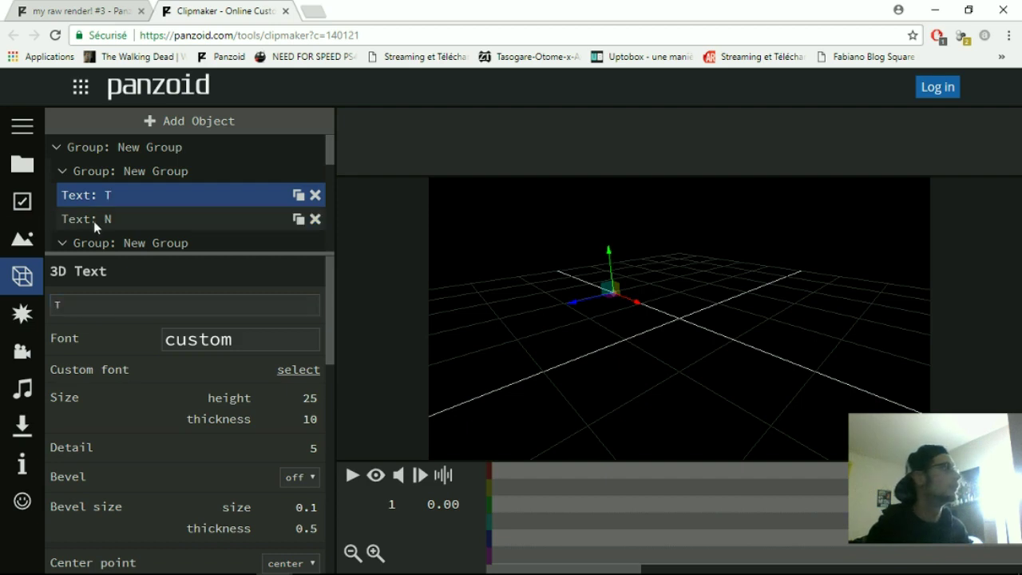
Change the remaining N text in the first letter group to T
{"action": "left_click", "coordinate": [102, 221]}
{"action": "left_click", "coordinate": [107, 304]}
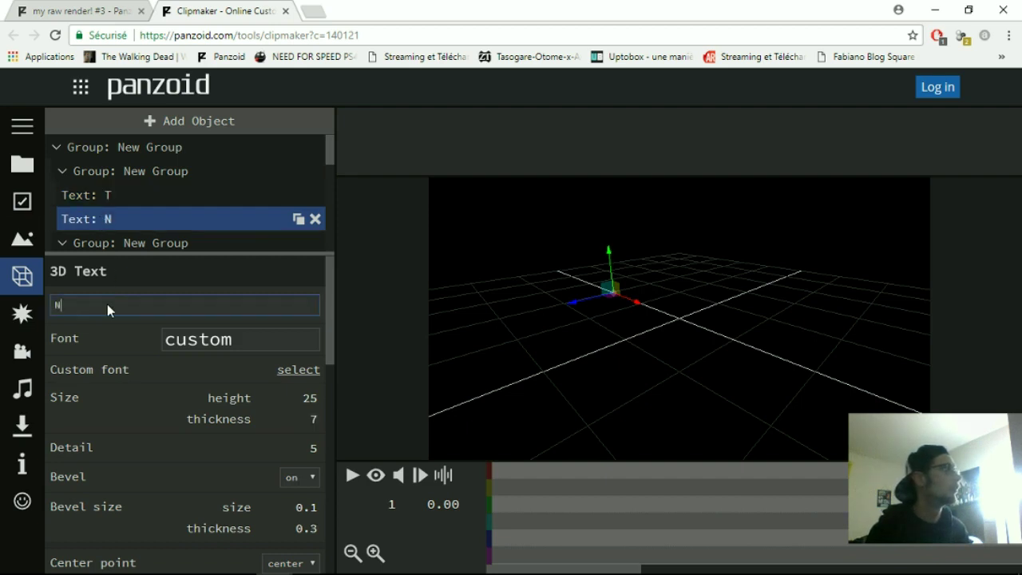
{"action": "key", "text": "BackSpace"}
{"action": "type", "text": "T"}
{"action": "key", "text": "Return"}
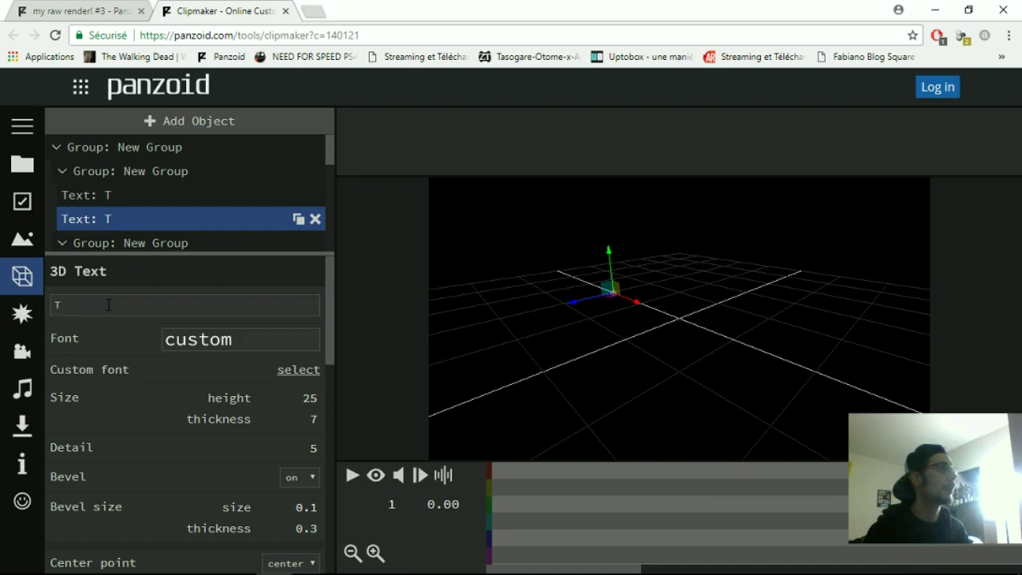
Change the upper A text in the second letter group to U
{"action": "scroll", "coordinate": [161, 212], "scroll_direction": "down", "scroll_amount": 3}
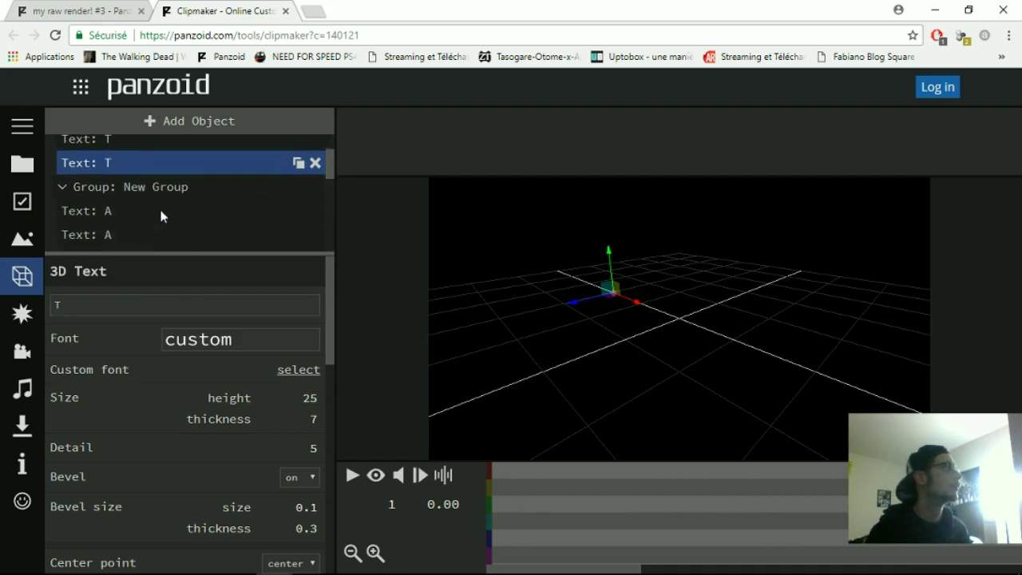
{"action": "left_click", "coordinate": [115, 198]}
{"action": "left_click", "coordinate": [73, 305]}
{"action": "key", "text": "BackSpace"}
{"action": "type", "text": "U"}
{"action": "key", "text": "Return"}
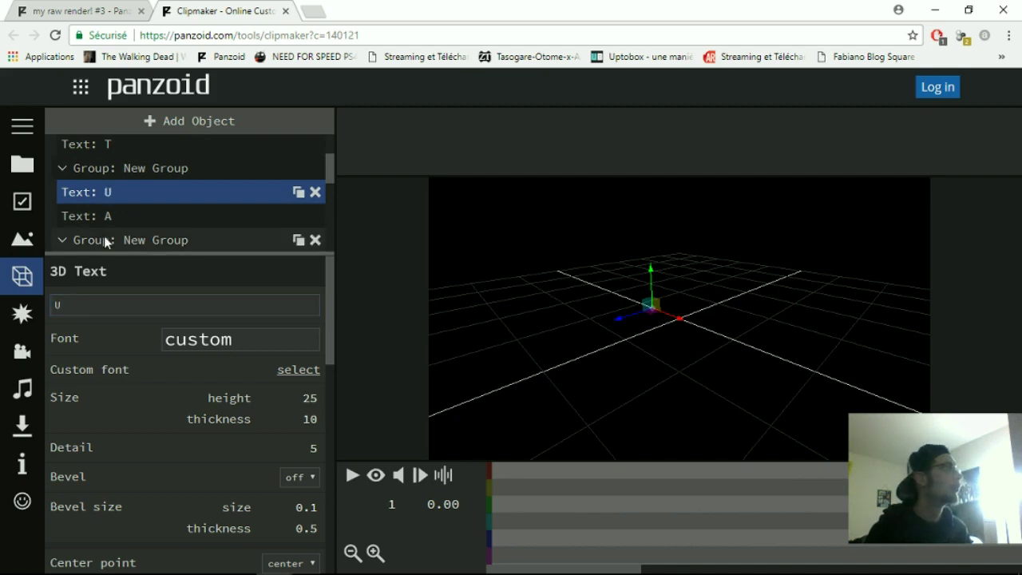
Replace the remaining A text in the second letter group with U
{"action": "left_click", "coordinate": [94, 213]}
{"action": "left_click", "coordinate": [109, 306]}
{"action": "key", "text": "BackSpace"}
{"action": "type", "text": "U"}
{"action": "key", "text": "Return"}
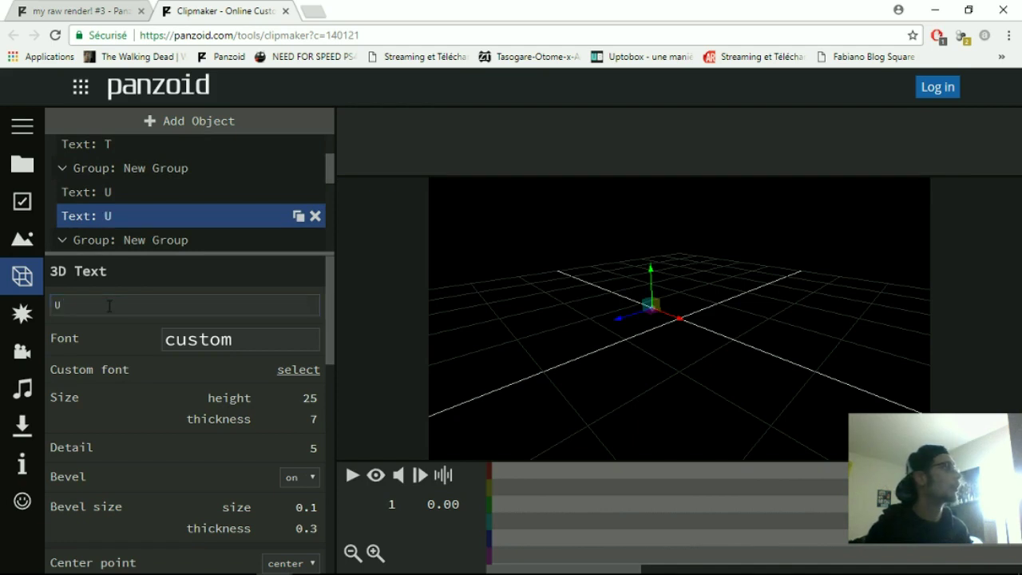
Change the upper M text in the third letter group to T
{"action": "scroll", "coordinate": [157, 203], "scroll_direction": "down", "scroll_amount": 2}
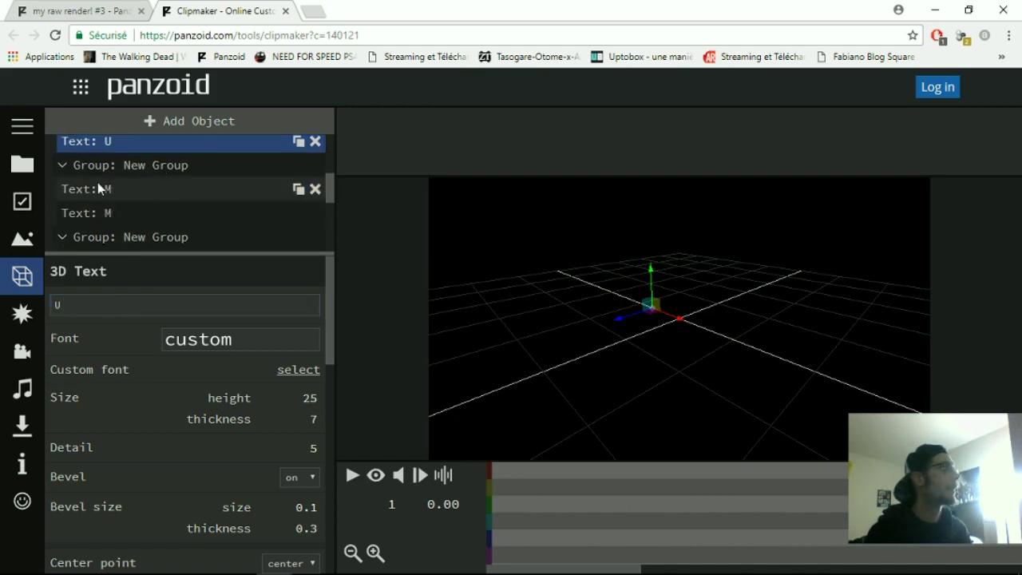
{"action": "left_click", "coordinate": [101, 192]}
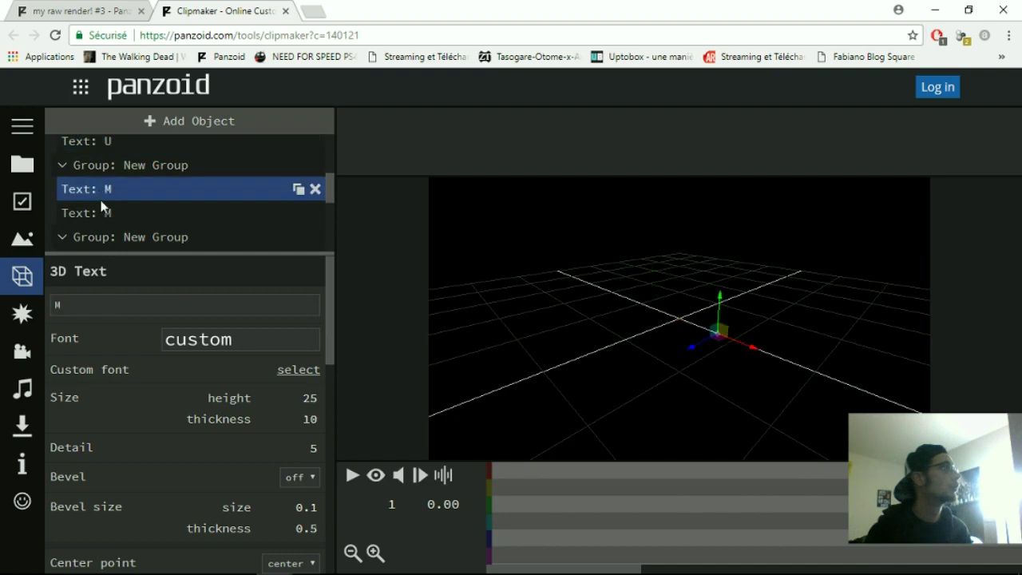
{"action": "left_click", "coordinate": [91, 303]}
{"action": "key", "text": "BackSpace"}
{"action": "type", "text": "T"}
{"action": "key", "text": "Return"}
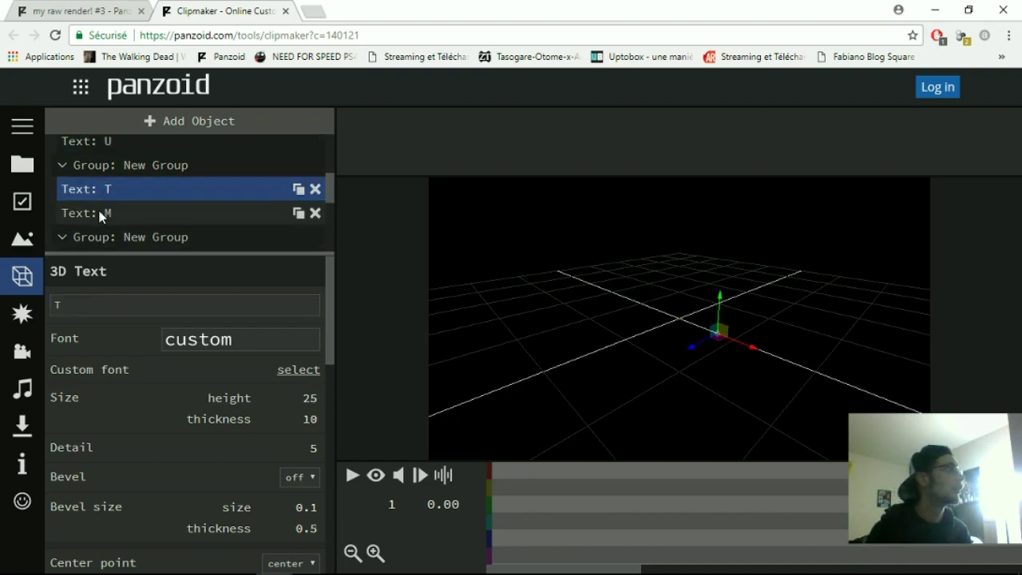
Replace the remaining M text in the third letter group with T
{"action": "left_click", "coordinate": [101, 214]}
{"action": "left_click", "coordinate": [94, 300]}
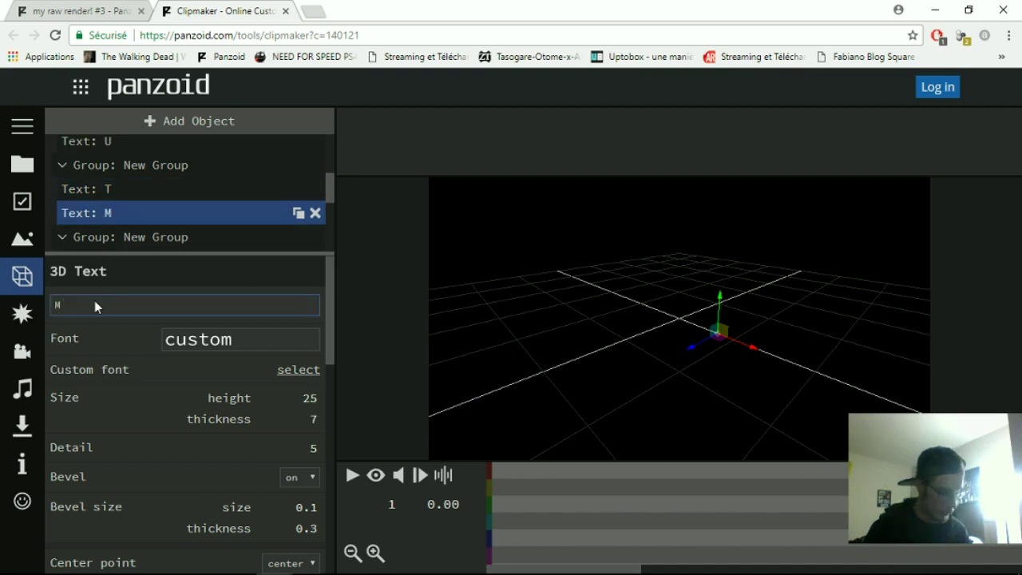
{"action": "key", "text": "BackSpace"}
{"action": "type", "text": "T"}
{"action": "key", "text": "Return"}
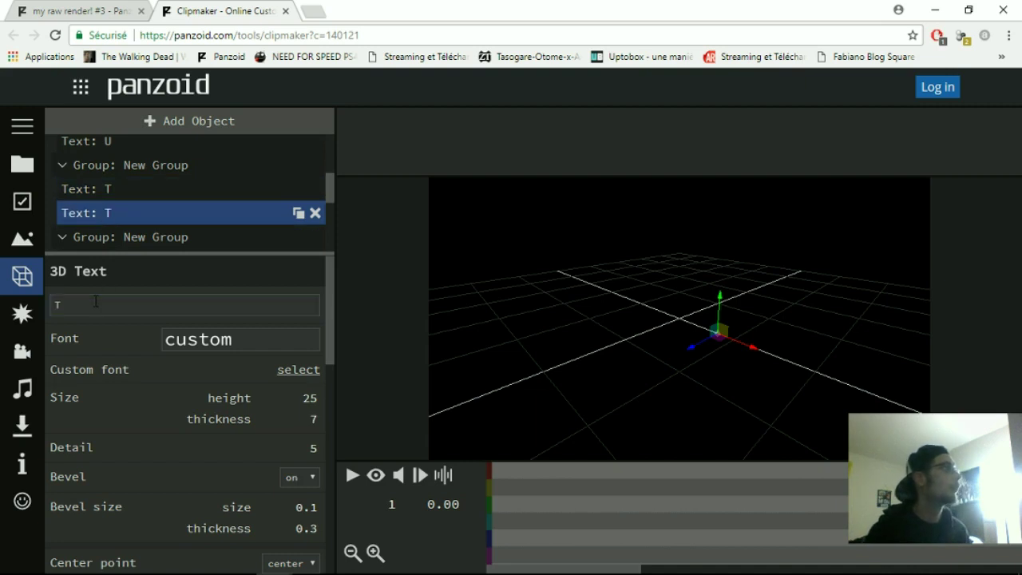
Change the upper E text in the fourth letter group to O
{"action": "scroll", "coordinate": [115, 213], "scroll_direction": "down", "scroll_amount": 2}
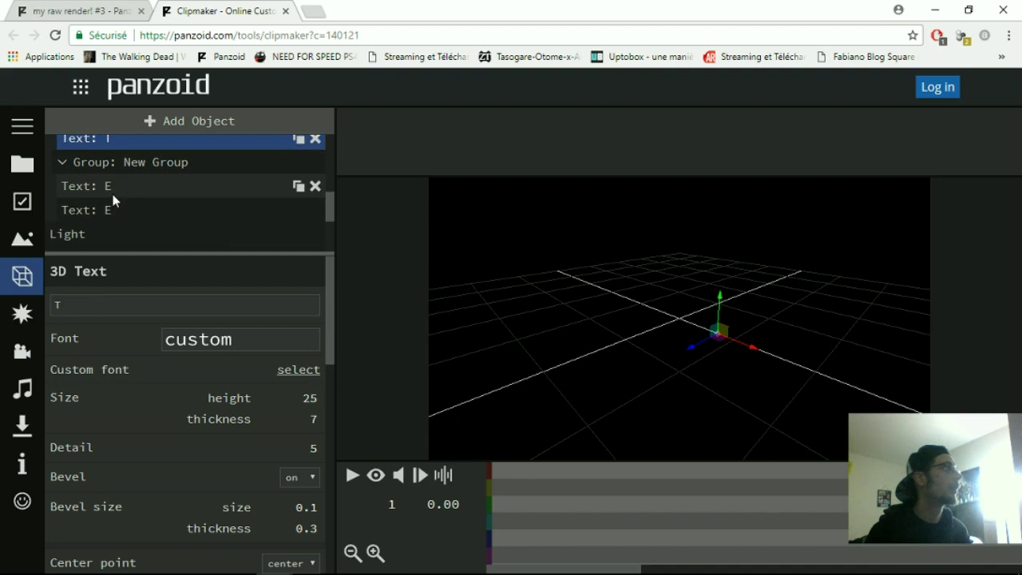
{"action": "left_click", "coordinate": [112, 194]}
{"action": "left_click", "coordinate": [82, 302]}
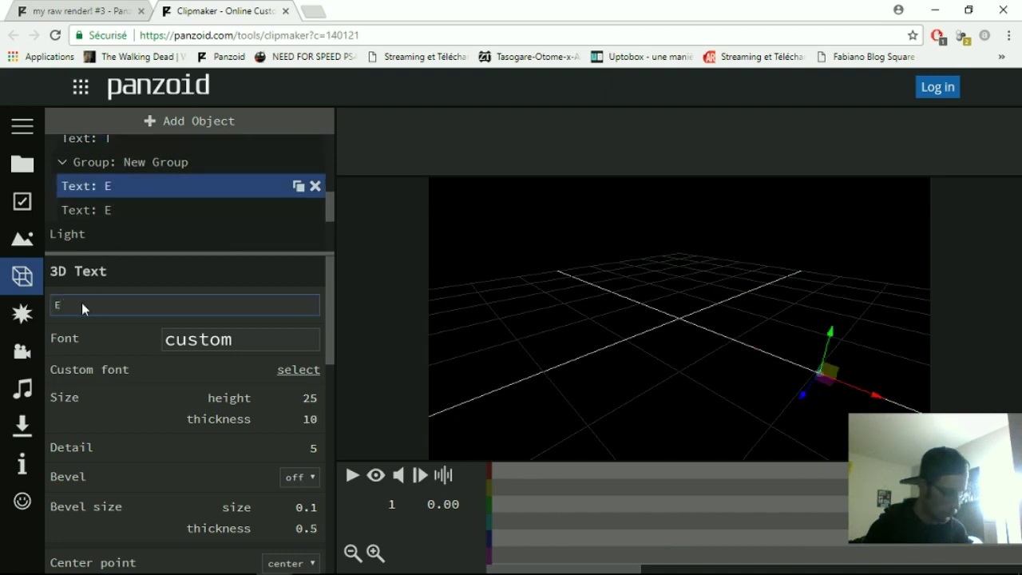
{"action": "key", "text": "BackSpace"}
{"action": "type", "text": "O"}
{"action": "key", "text": "Return"}
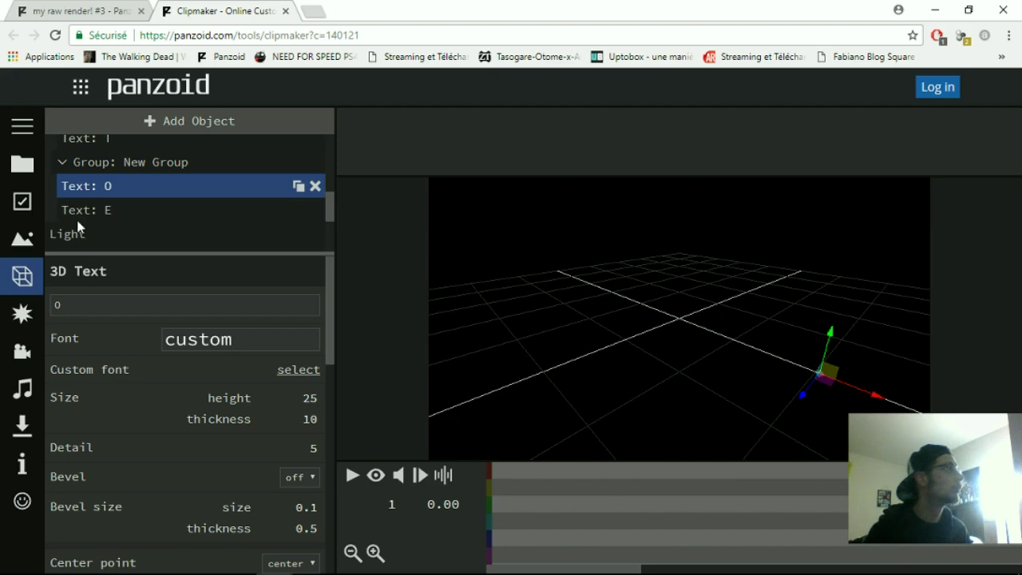
Replace the remaining E text in the fourth letter group with O
{"action": "left_click", "coordinate": [78, 210]}
{"action": "left_click", "coordinate": [87, 303]}
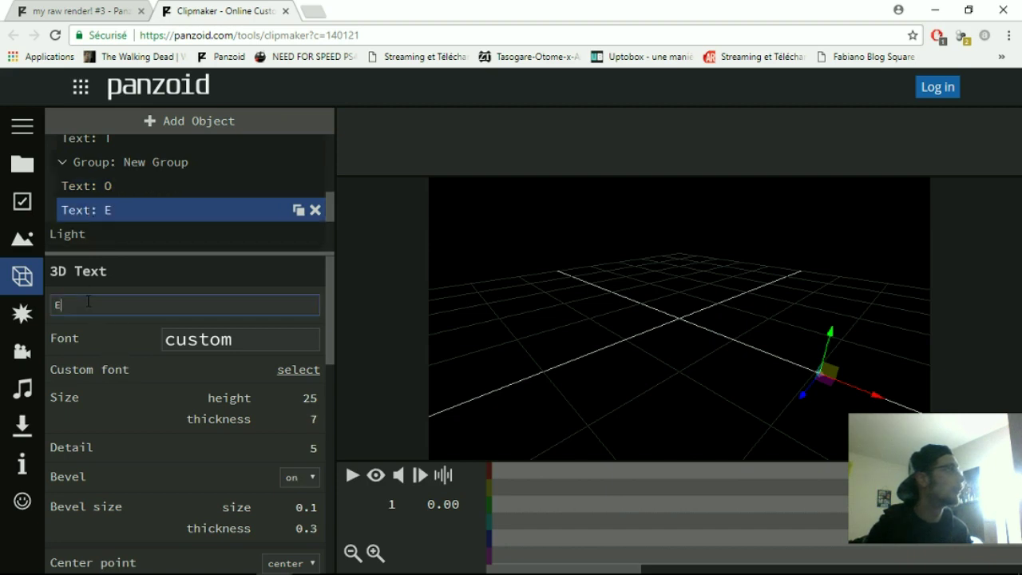
{"action": "key", "text": "BackSpace"}
{"action": "type", "text": "O"}
{"action": "key", "text": "Return"}
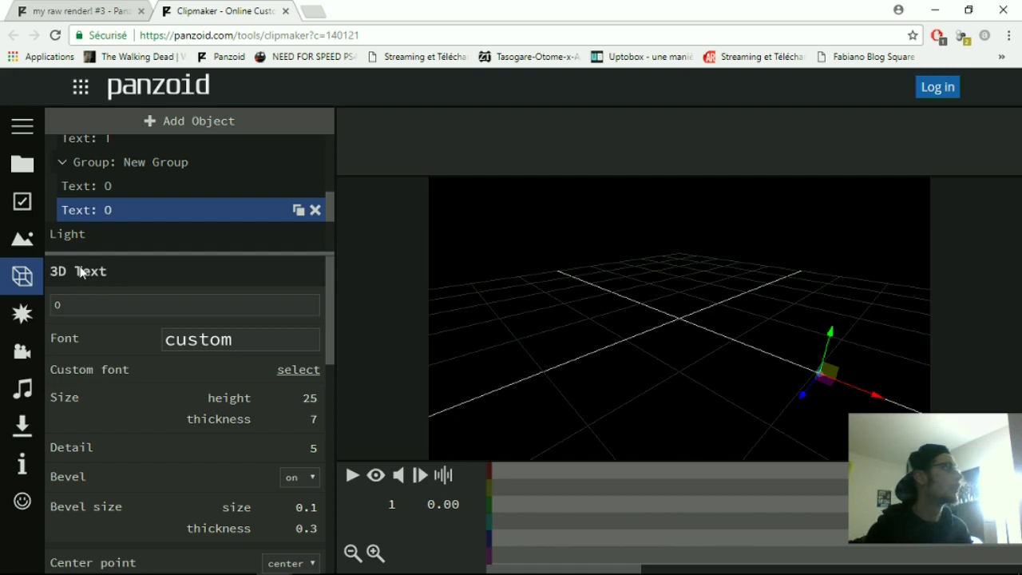
Turn on the rendered preview and play the intro animation
{"action": "scroll", "coordinate": [101, 212], "scroll_direction": "down", "scroll_amount": 3}
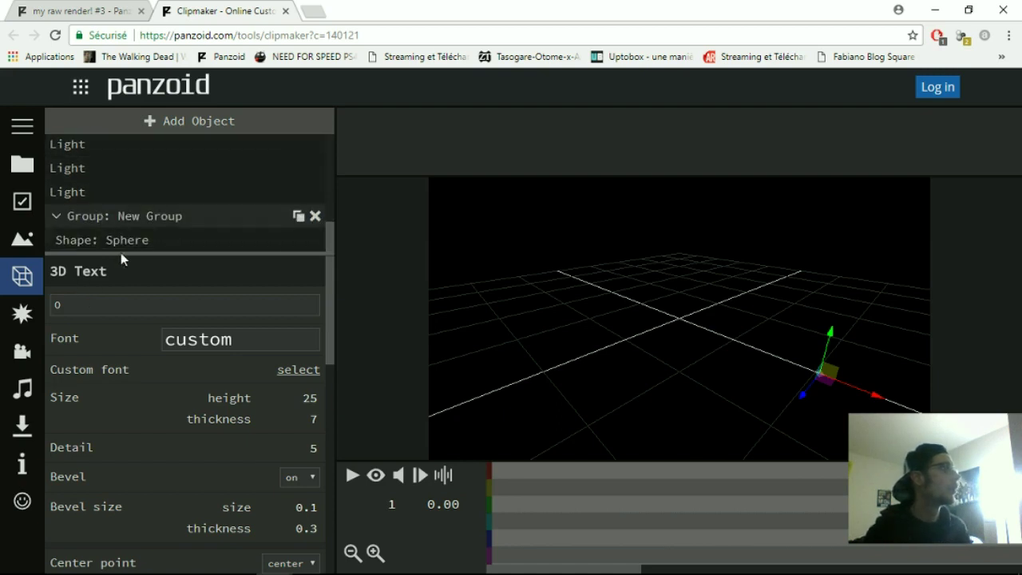
{"action": "left_click", "coordinate": [376, 475]}
{"action": "left_click", "coordinate": [352, 476]}
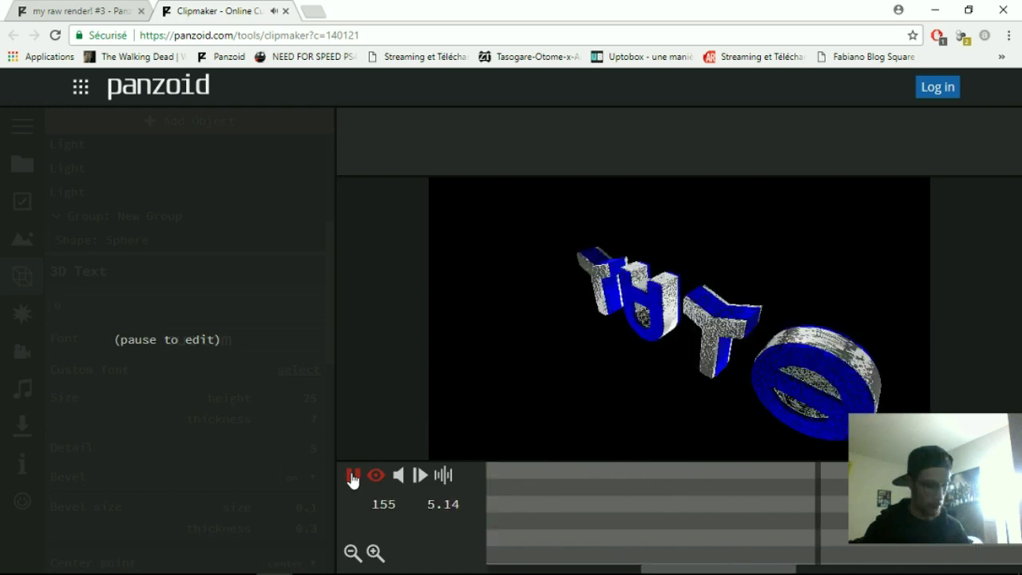
Lower the system volume while the intro plays, and pause the animation
{"action": "key", "text": "XF86AudioLowerVolume"}
{"action": "key", "text": "XF86AudioLowerVolume"}
{"action": "key", "text": "XF86AudioLowerVolume"}
{"action": "key", "text": "XF86AudioLowerVolume"}
{"action": "key", "text": "XF86AudioLowerVolume"}
{"action": "key", "text": "XF86AudioLowerVolume"}
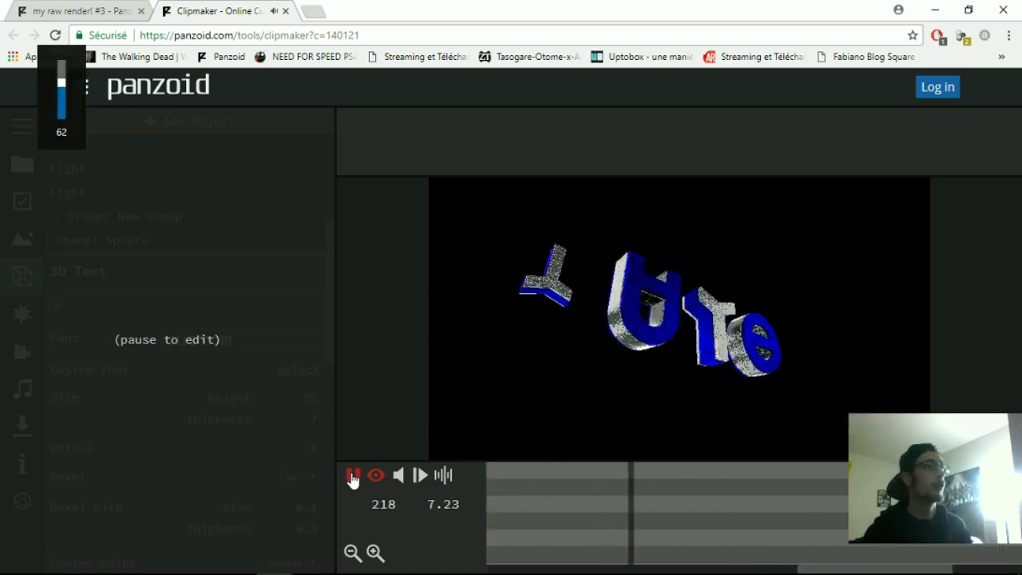
{"action": "key", "text": "XF86AudioLowerVolume"}
{"action": "key", "text": "XF86AudioLowerVolume"}
{"action": "key", "text": "XF86AudioLowerVolume"}
{"action": "key", "text": "XF86AudioLowerVolume"}
{"action": "key", "text": "XF86AudioLowerVolume"}
{"action": "key", "text": "XF86AudioLowerVolume"}
{"action": "key", "text": "XF86AudioLowerVolume"}
{"action": "key", "text": "XF86AudioLowerVolume"}
{"action": "key", "text": "XF86AudioLowerVolume"}
{"action": "key", "text": "XF86AudioLowerVolume"}
{"action": "key", "text": "XF86AudioLowerVolume"}
{"action": "key", "text": "XF86AudioLowerVolume"}
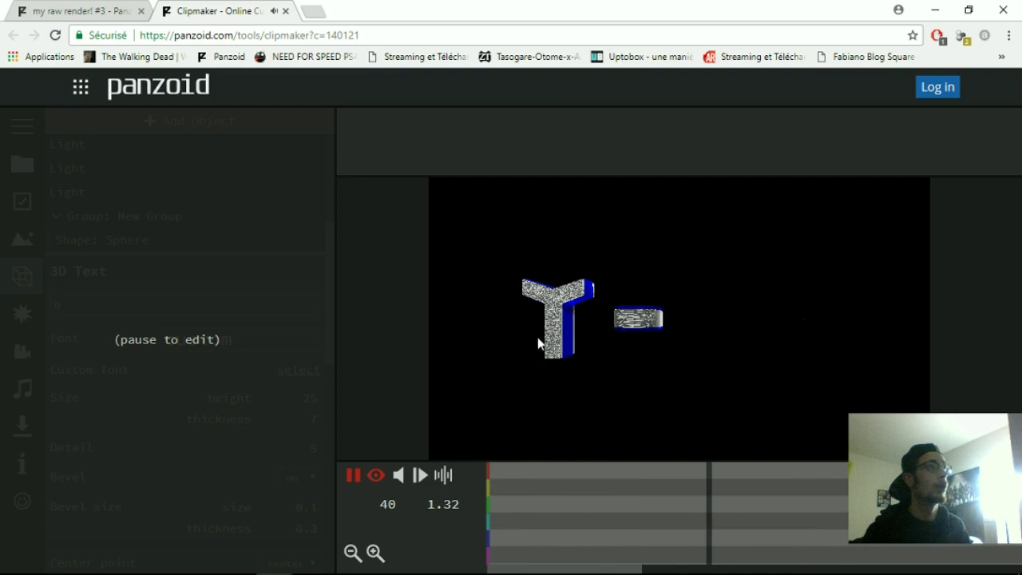
{"action": "left_click", "coordinate": [353, 479]}
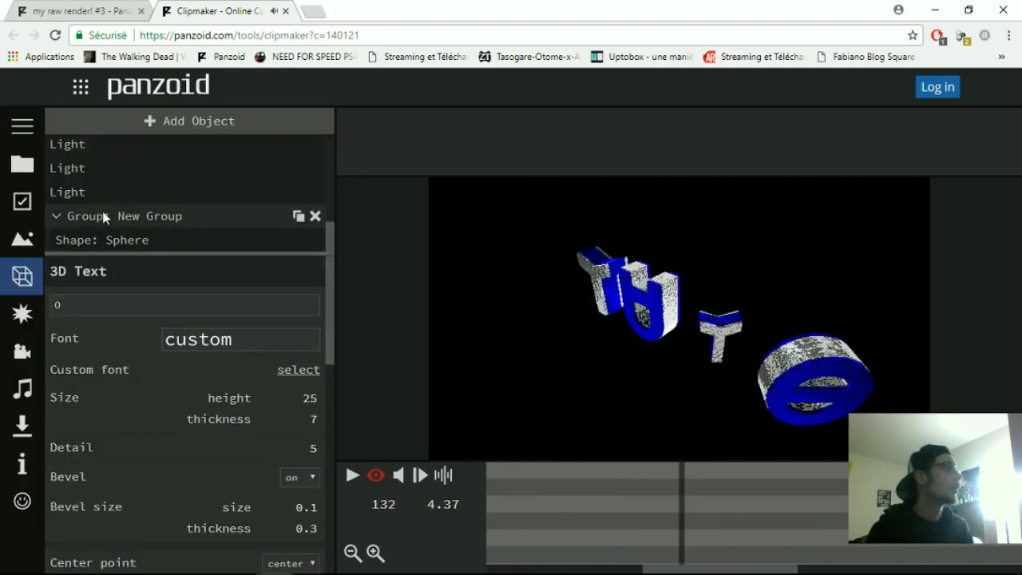
Set the font of both T texts in the first letter group to THE BOLD FONT
{"action": "scroll", "coordinate": [104, 216], "scroll_direction": "up", "scroll_amount": 5}
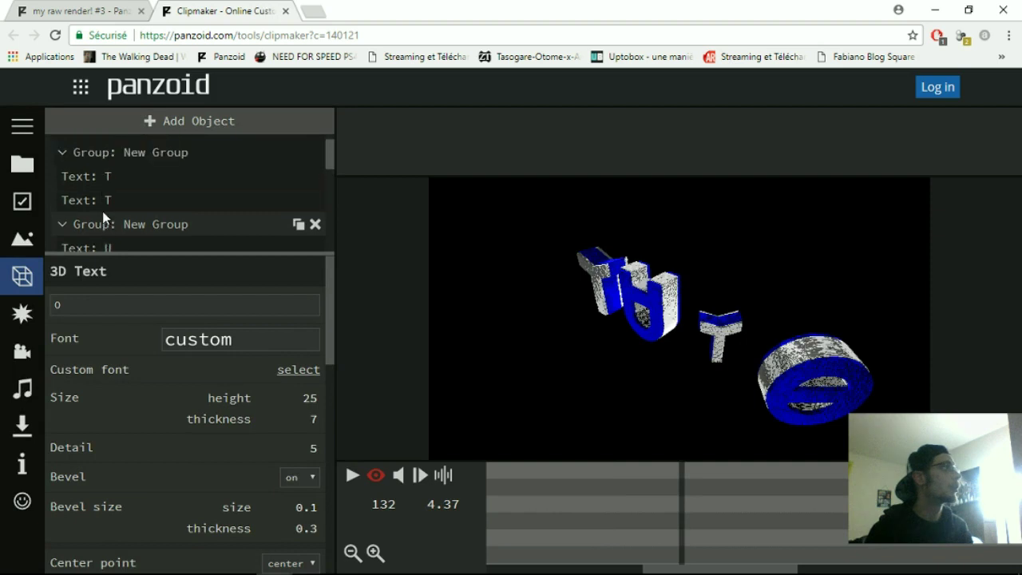
{"action": "scroll", "coordinate": [105, 212], "scroll_direction": "up", "scroll_amount": 1}
{"action": "left_click", "coordinate": [102, 199]}
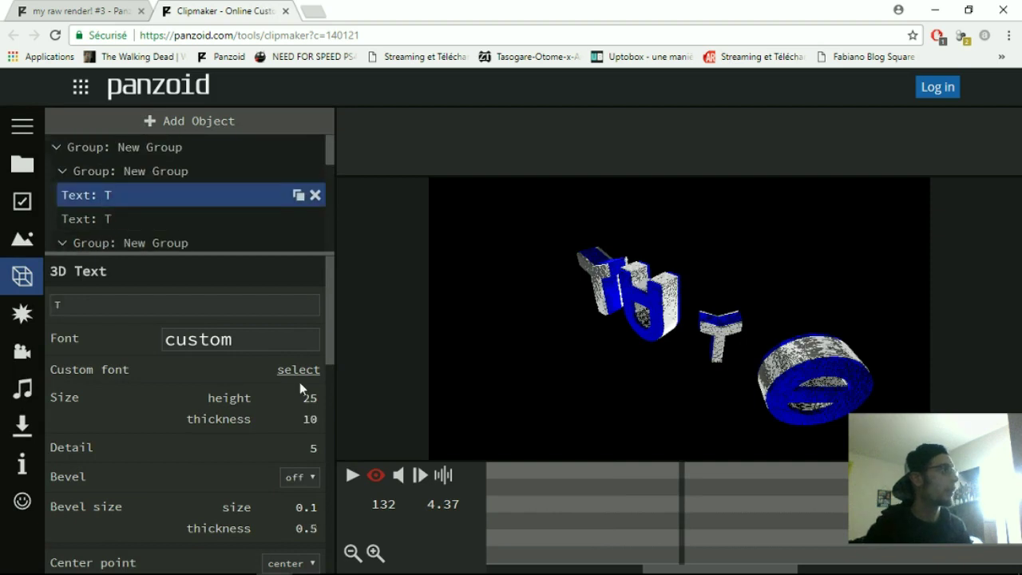
{"action": "left_click", "coordinate": [216, 341]}
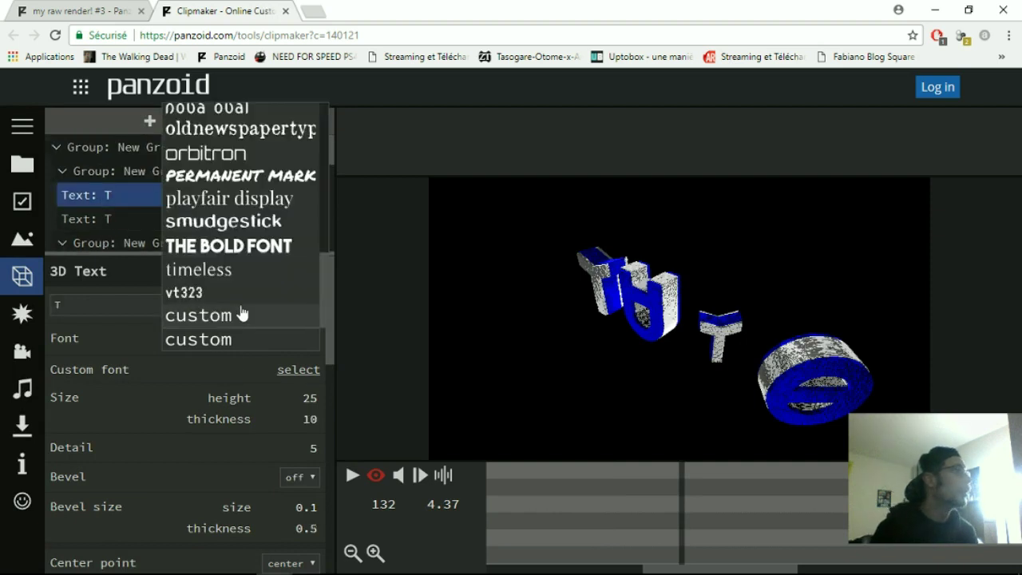
{"action": "left_click", "coordinate": [231, 247]}
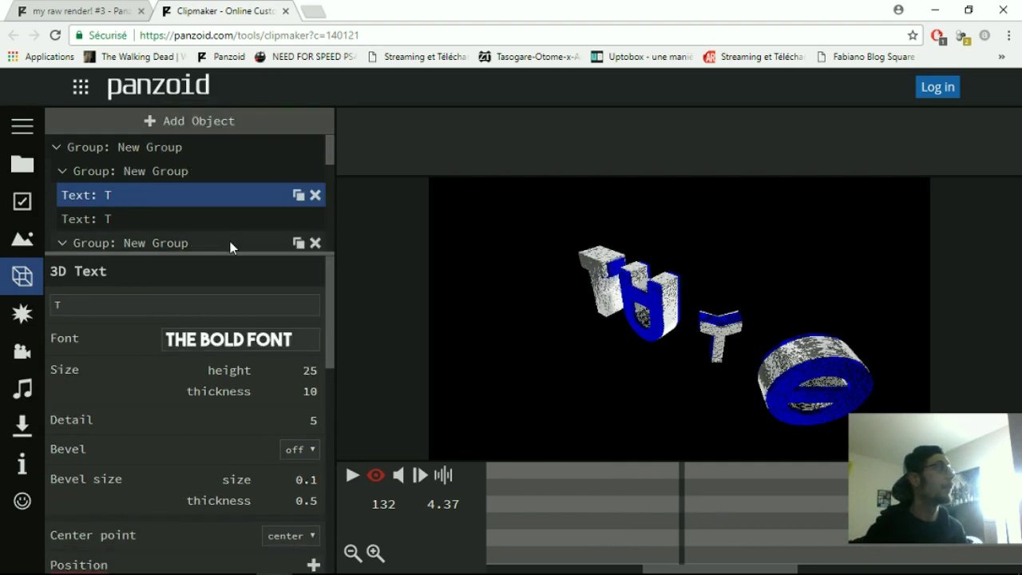
{"action": "left_click", "coordinate": [118, 217]}
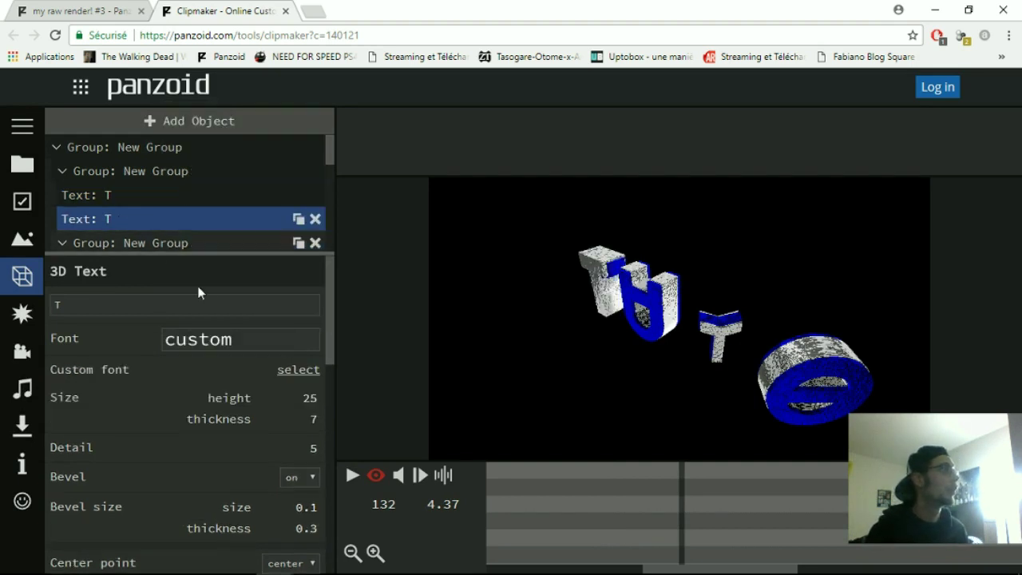
{"action": "left_click", "coordinate": [213, 341]}
{"action": "left_click", "coordinate": [220, 247]}
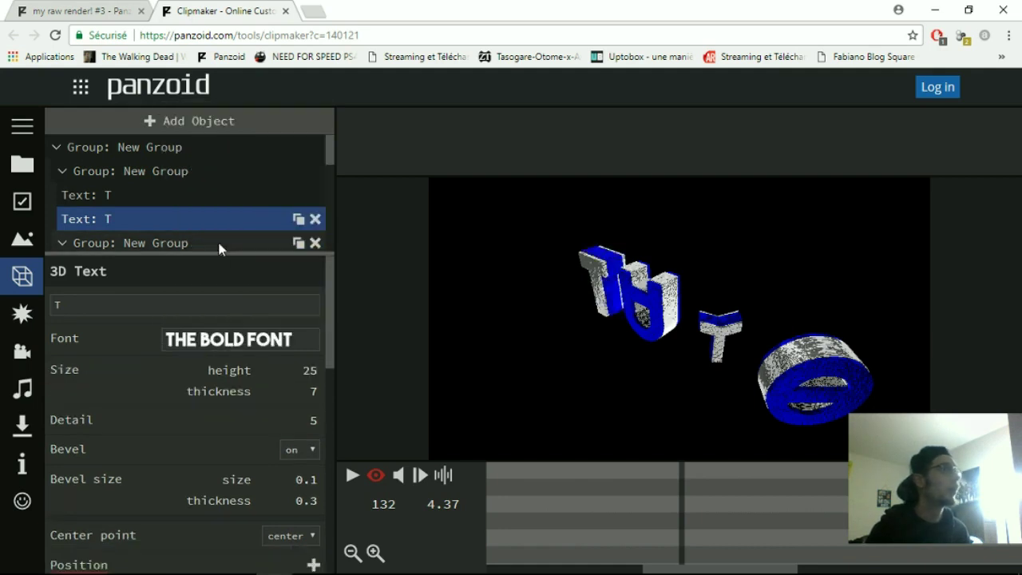
Change both U texts in the second letter group to THE BOLD FONT
{"action": "scroll", "coordinate": [145, 183], "scroll_direction": "down", "scroll_amount": 3}
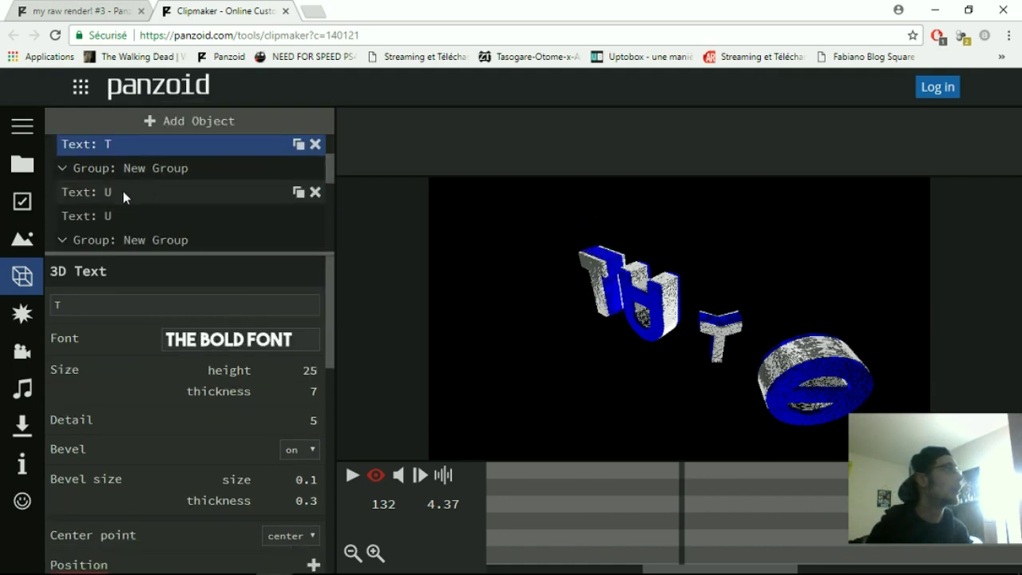
{"action": "left_click", "coordinate": [123, 191]}
{"action": "left_click", "coordinate": [204, 342]}
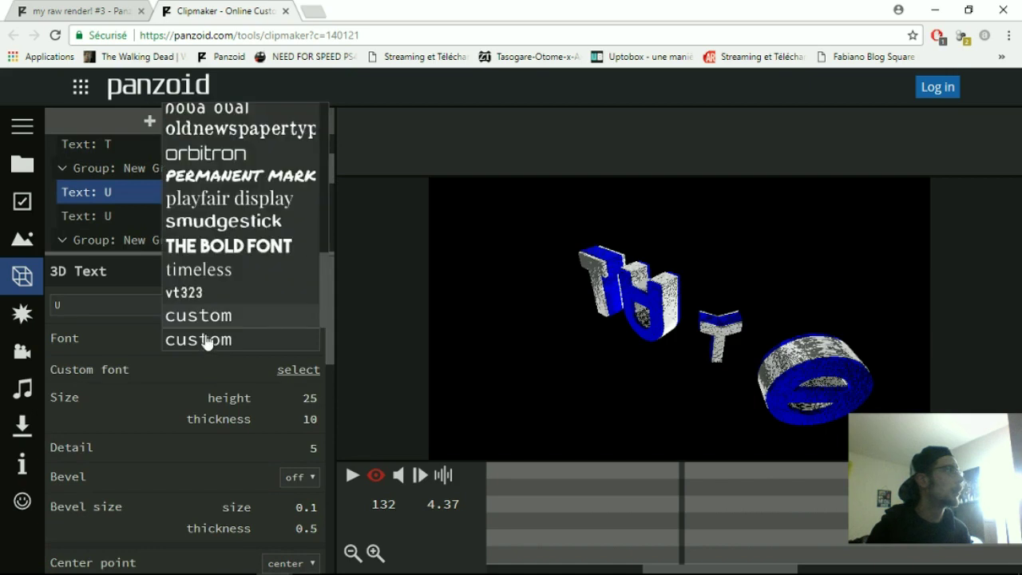
{"action": "left_click", "coordinate": [204, 242]}
{"action": "left_click", "coordinate": [98, 214]}
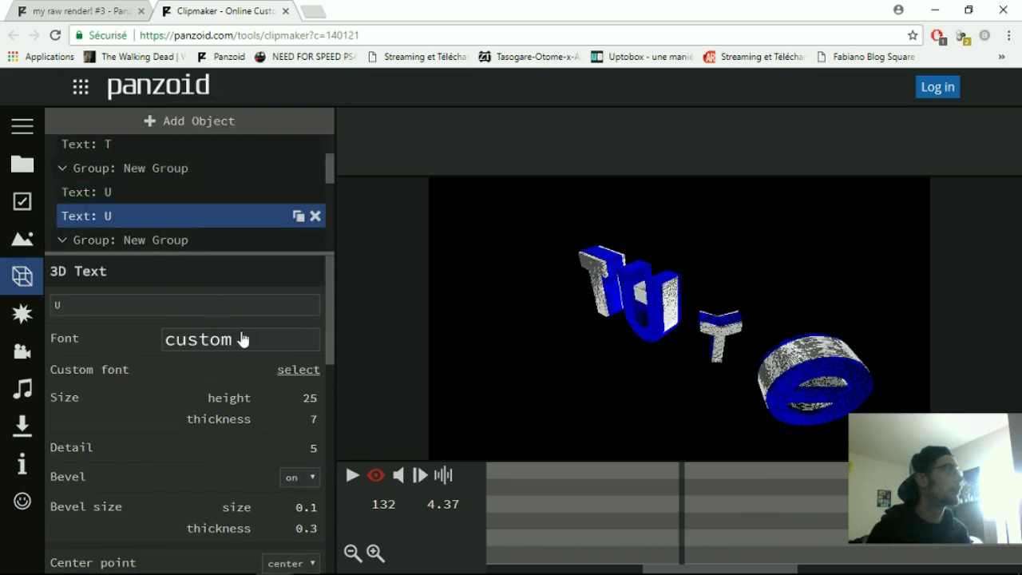
{"action": "left_click", "coordinate": [210, 341]}
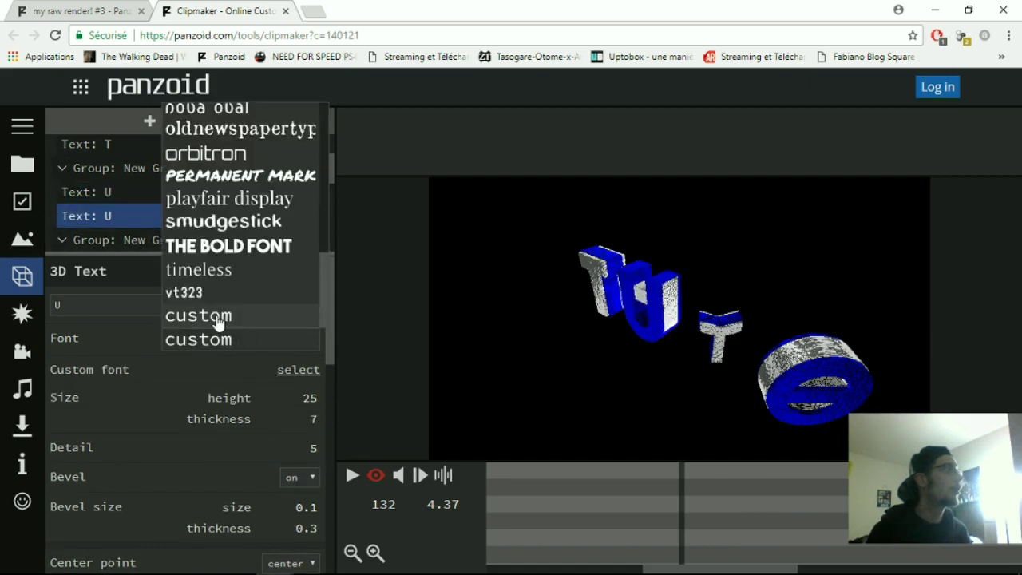
{"action": "left_click", "coordinate": [198, 248]}
Apply THE BOLD FONT to both T texts in the third letter group
{"action": "scroll", "coordinate": [160, 208], "scroll_direction": "down", "scroll_amount": 1}
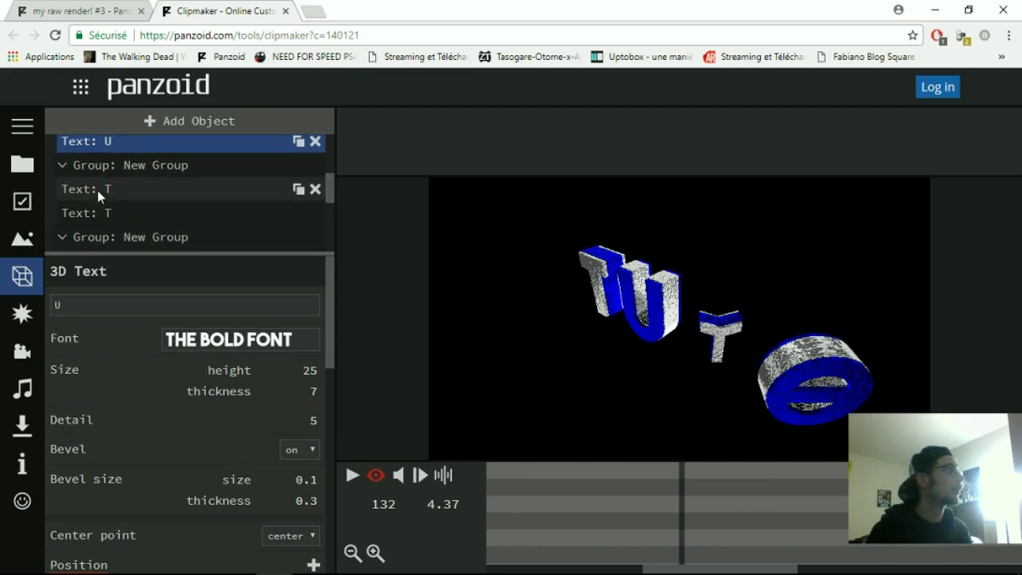
{"action": "left_click", "coordinate": [98, 190]}
{"action": "left_click", "coordinate": [180, 345]}
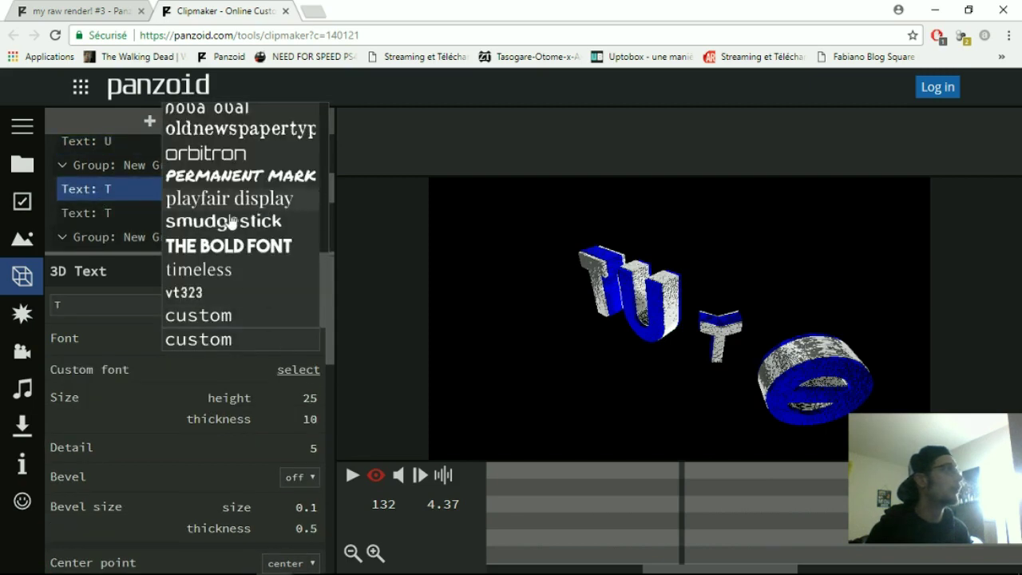
{"action": "left_click", "coordinate": [197, 248]}
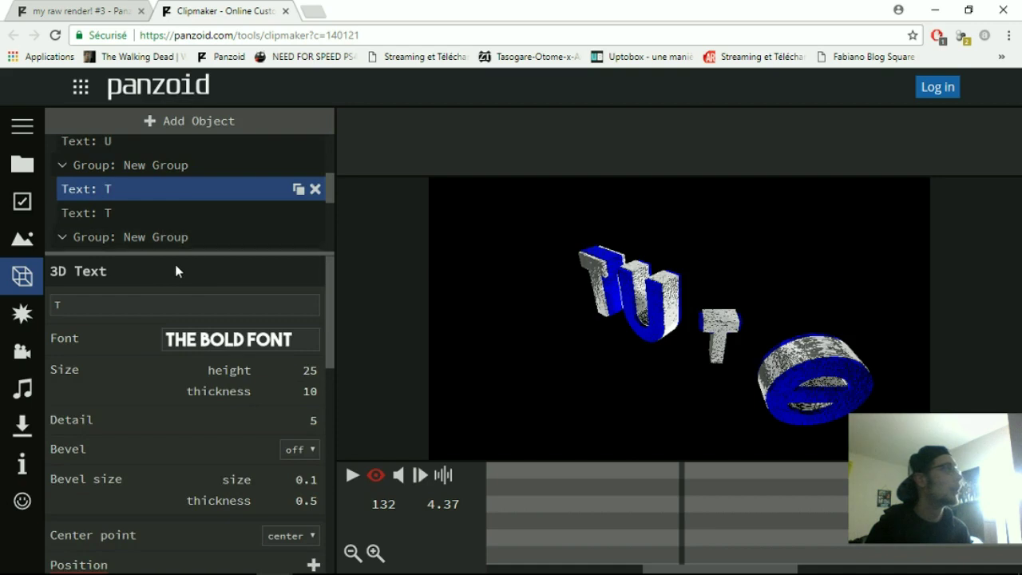
{"action": "left_click", "coordinate": [125, 213]}
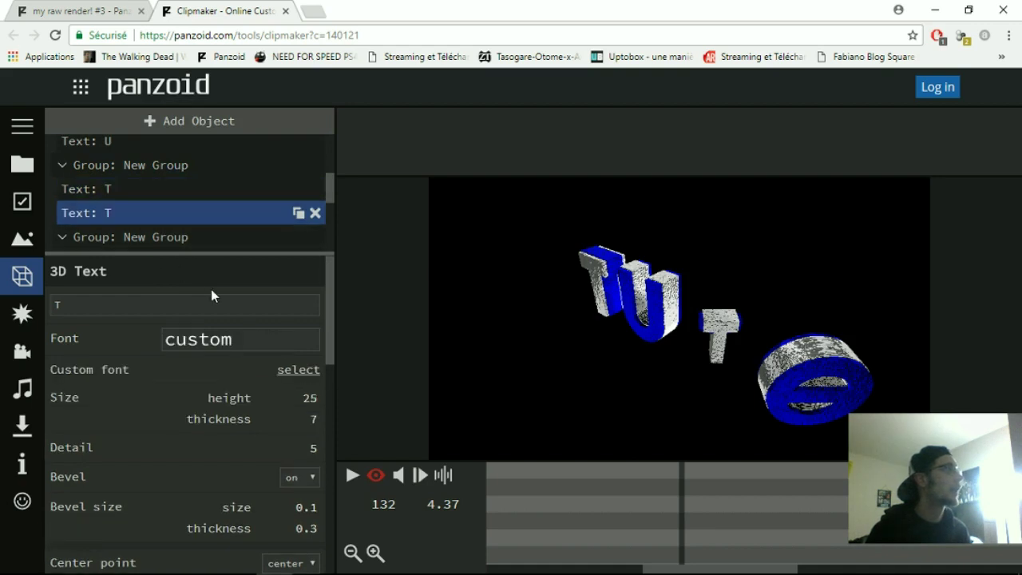
{"action": "left_click", "coordinate": [192, 342]}
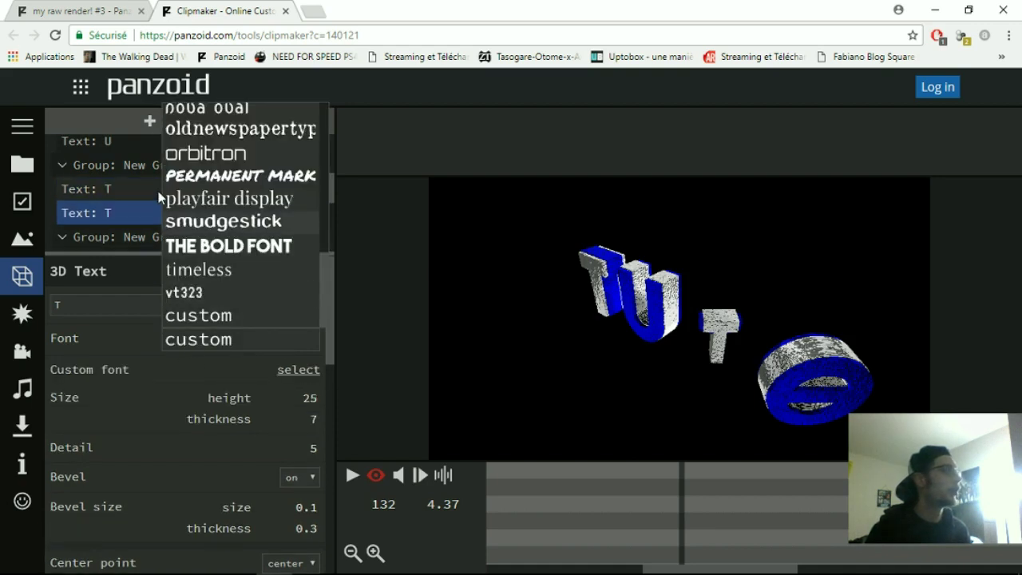
{"action": "left_click", "coordinate": [201, 248]}
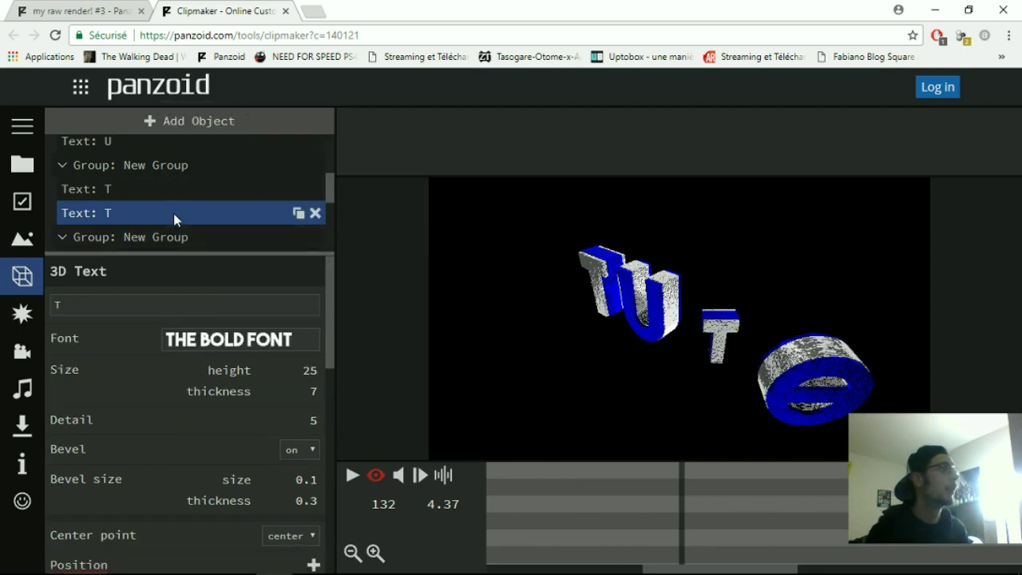
Switch both O texts in the fourth letter group to THE BOLD FONT
{"action": "scroll", "coordinate": [173, 213], "scroll_direction": "down", "scroll_amount": 1}
{"action": "left_click", "coordinate": [112, 185]}
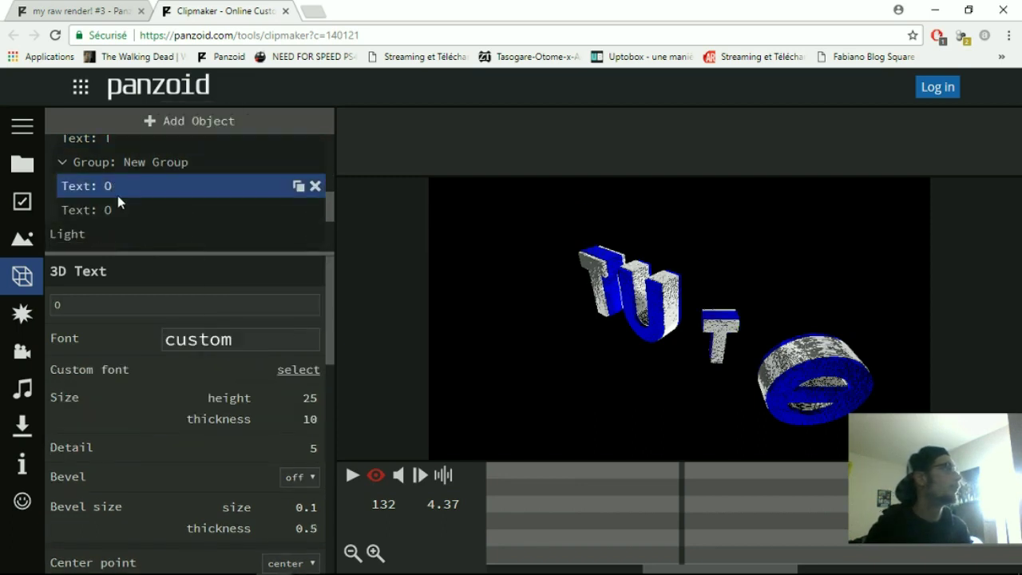
{"action": "left_click", "coordinate": [233, 340]}
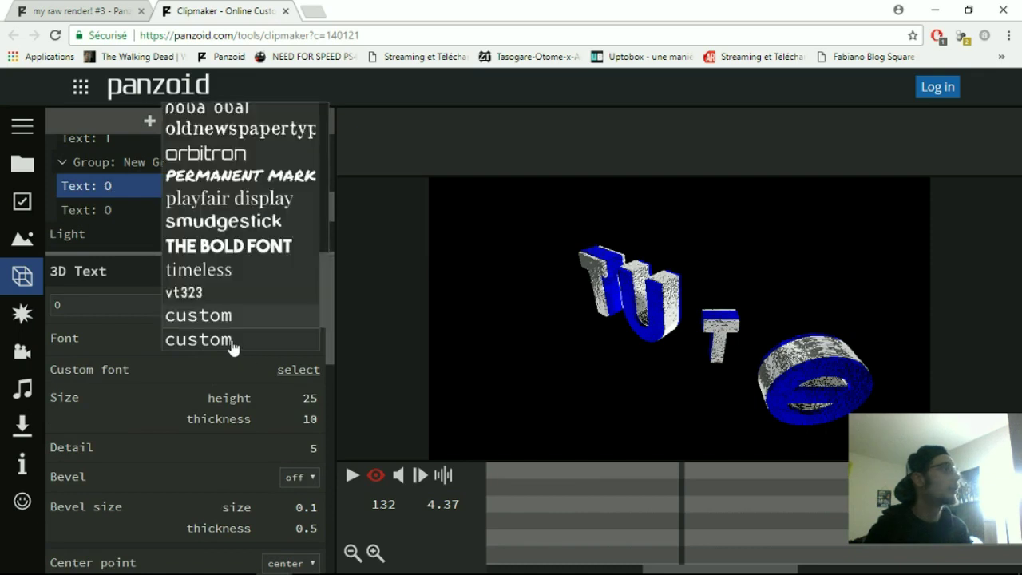
{"action": "left_click", "coordinate": [227, 246]}
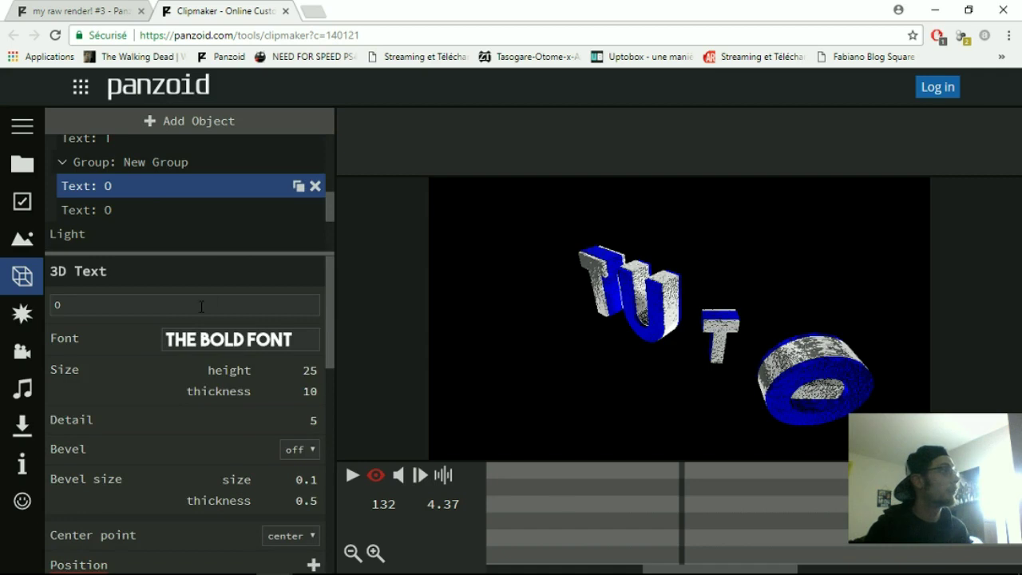
{"action": "left_click", "coordinate": [118, 206]}
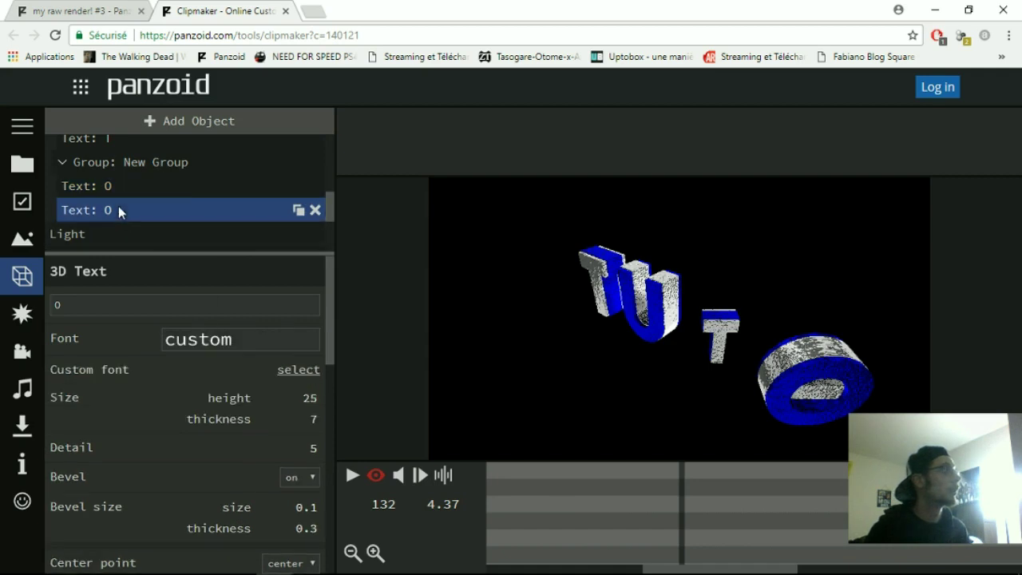
{"action": "left_click", "coordinate": [199, 343]}
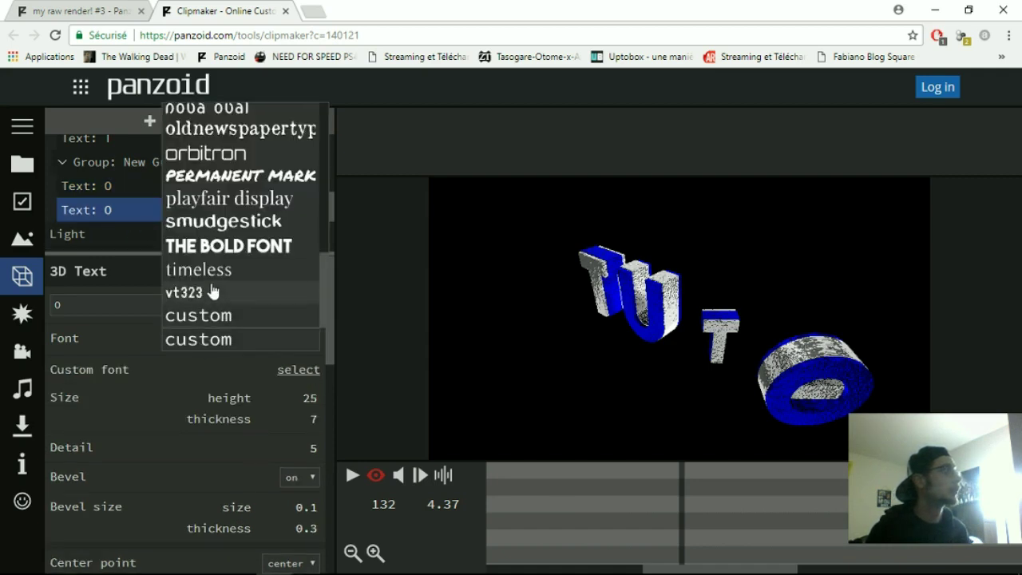
{"action": "left_click", "coordinate": [206, 249]}
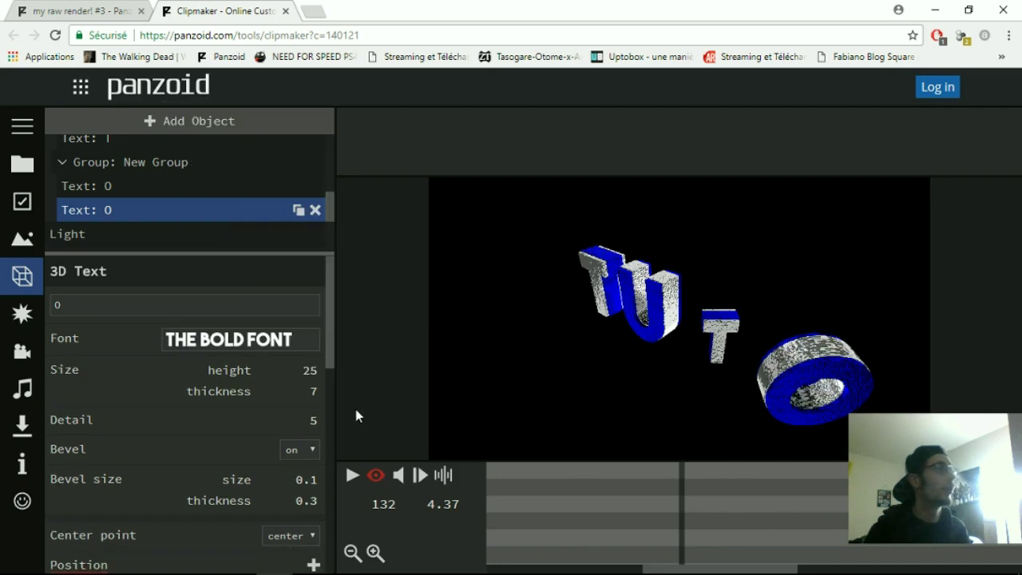
Play the intro to check the lettering, pause it, and scrub the timeline to frame 330
{"action": "left_click", "coordinate": [350, 477]}
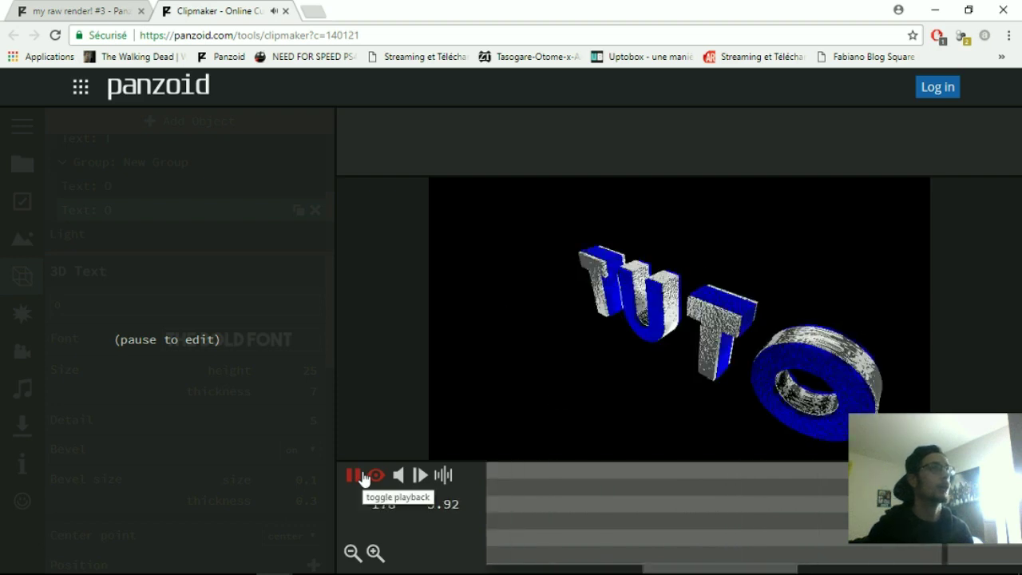
{"action": "left_click", "coordinate": [361, 476]}
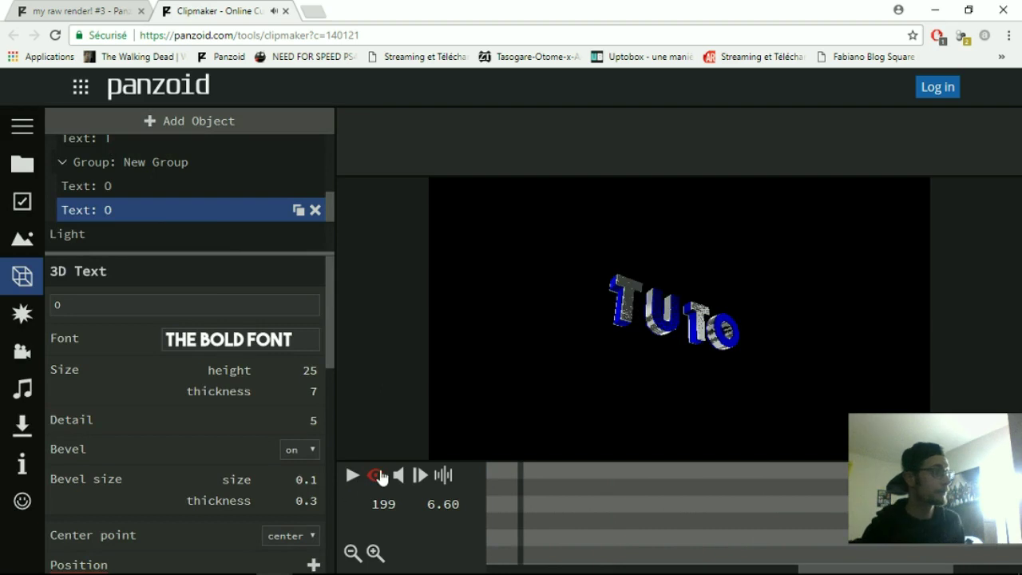
{"action": "left_click_drag", "start_coordinate": [506, 480], "coordinate": [783, 508]}
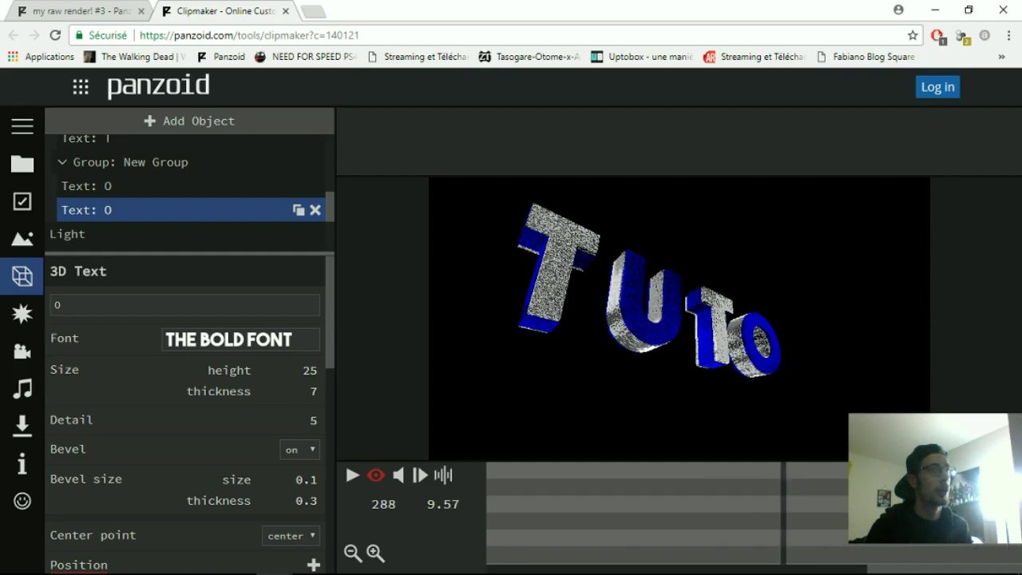
{"action": "left_click", "coordinate": [823, 509]}
{"action": "left_click_drag", "start_coordinate": [833, 508], "coordinate": [1019, 509]}
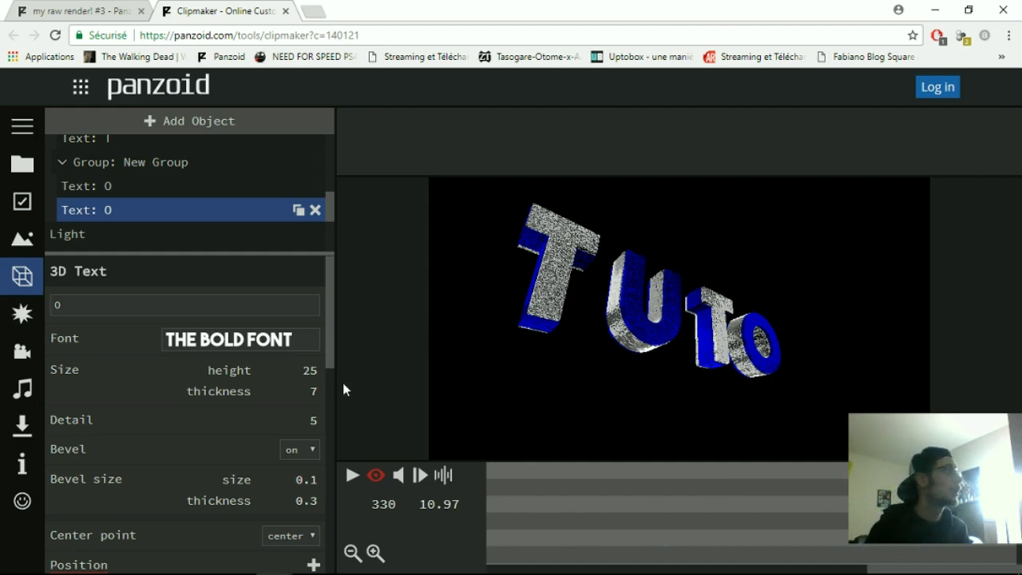
{"action": "scroll", "coordinate": [144, 369], "scroll_direction": "down", "scroll_amount": 1}
{"action": "scroll", "coordinate": [140, 366], "scroll_direction": "down", "scroll_amount": 2}
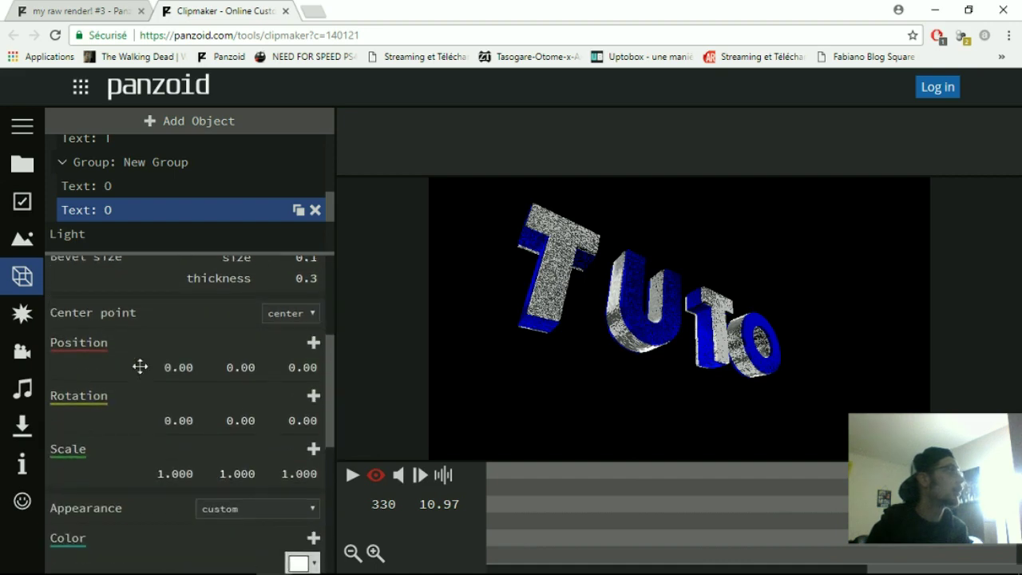
{"action": "scroll", "coordinate": [140, 365], "scroll_direction": "up", "scroll_amount": 3}
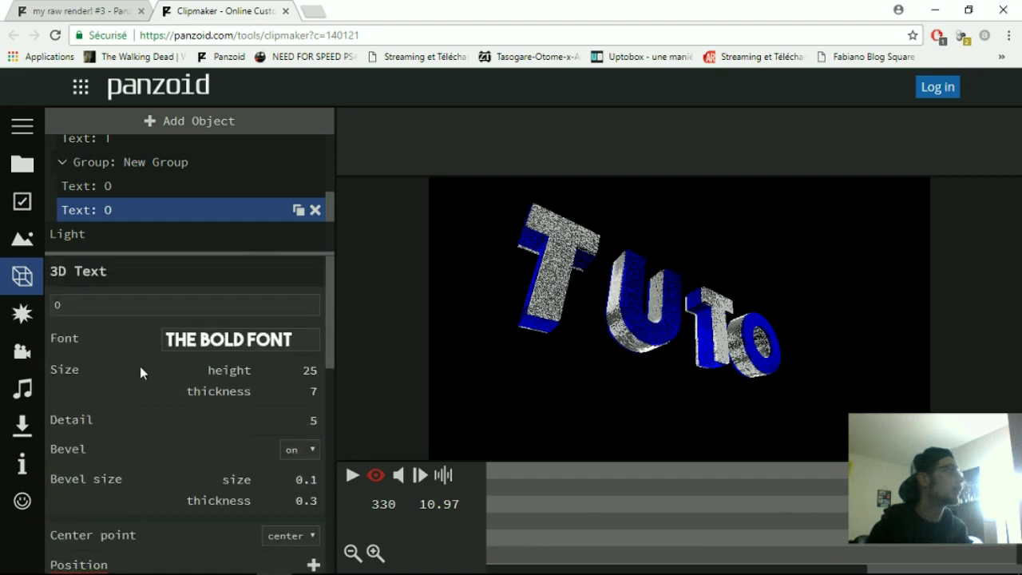
{"action": "left_click", "coordinate": [10, 316]}
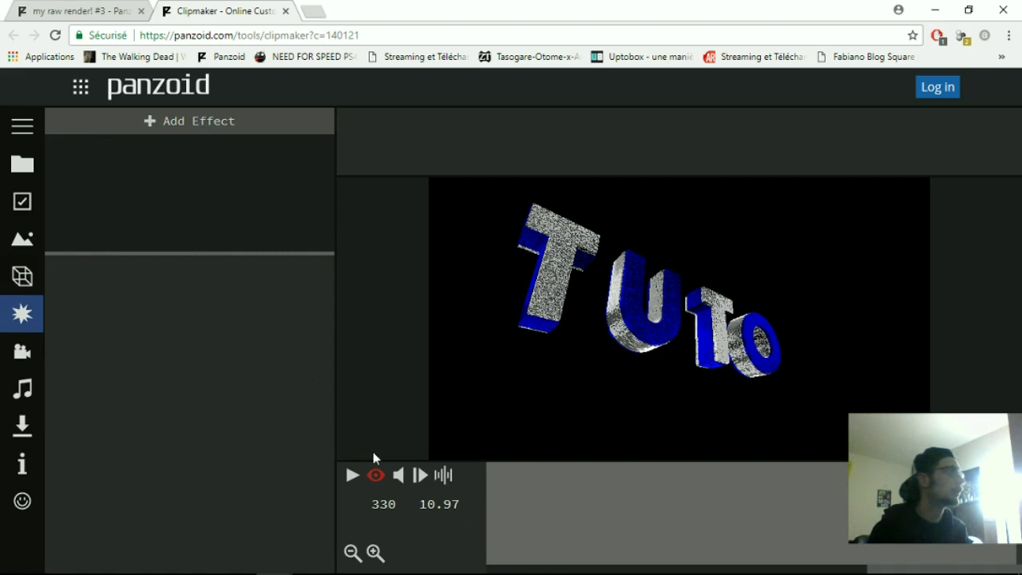
{"action": "left_click", "coordinate": [24, 277]}
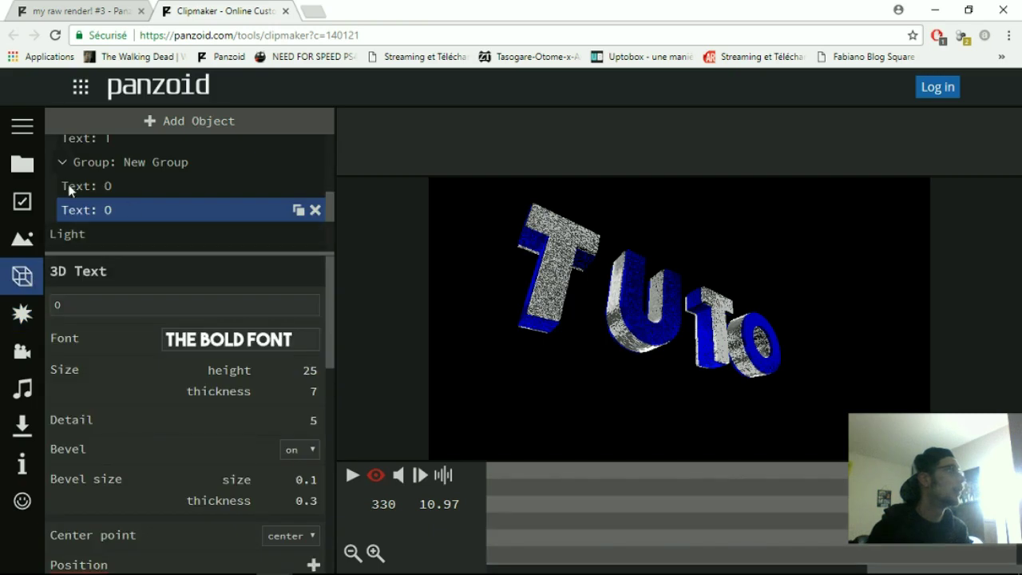
Set the color of the first T text in the third letter group to red
{"action": "scroll", "coordinate": [104, 180], "scroll_direction": "up", "scroll_amount": 2}
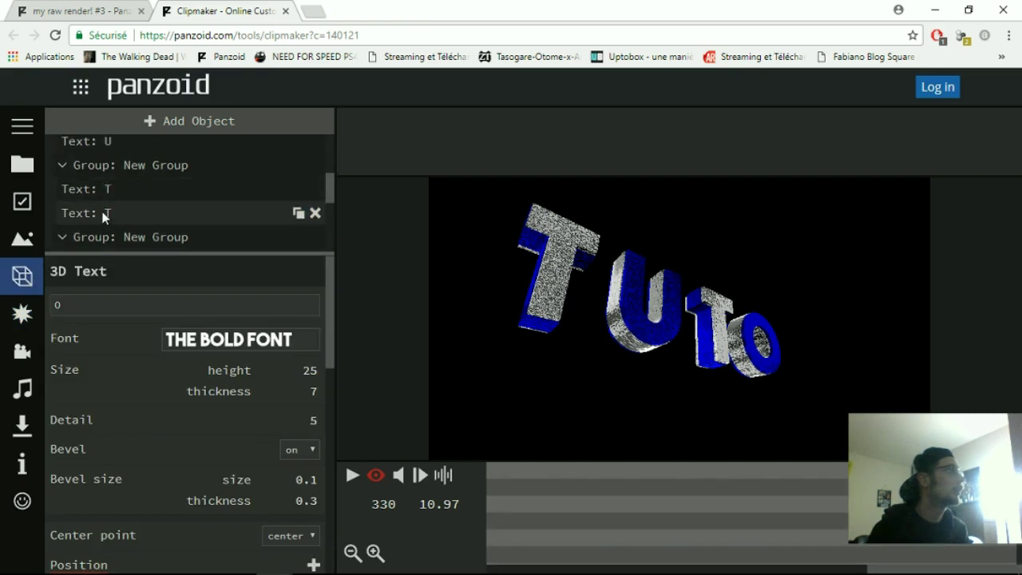
{"action": "left_click", "coordinate": [103, 213]}
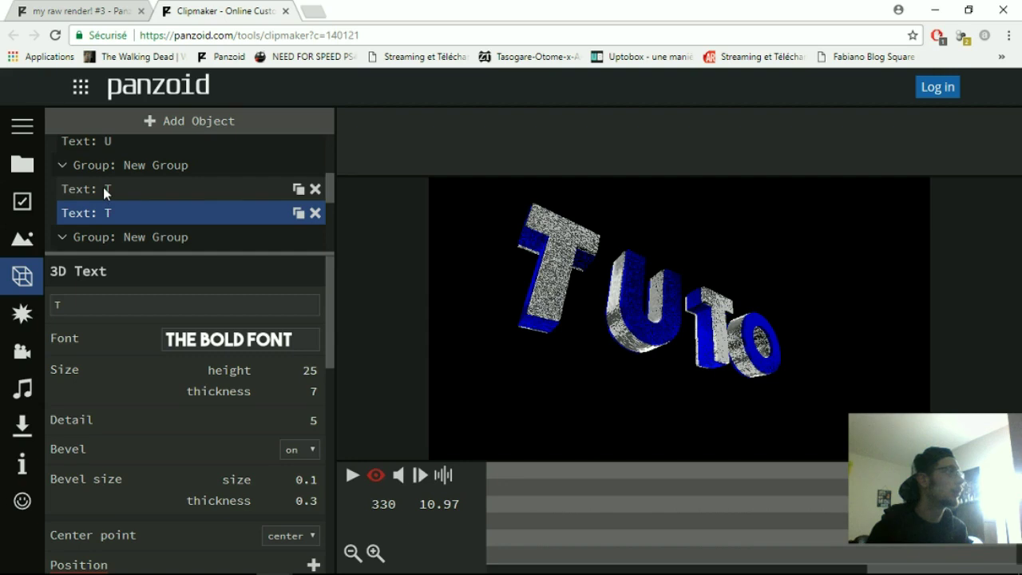
{"action": "left_click", "coordinate": [103, 188]}
{"action": "scroll", "coordinate": [250, 453], "scroll_direction": "down", "scroll_amount": 6}
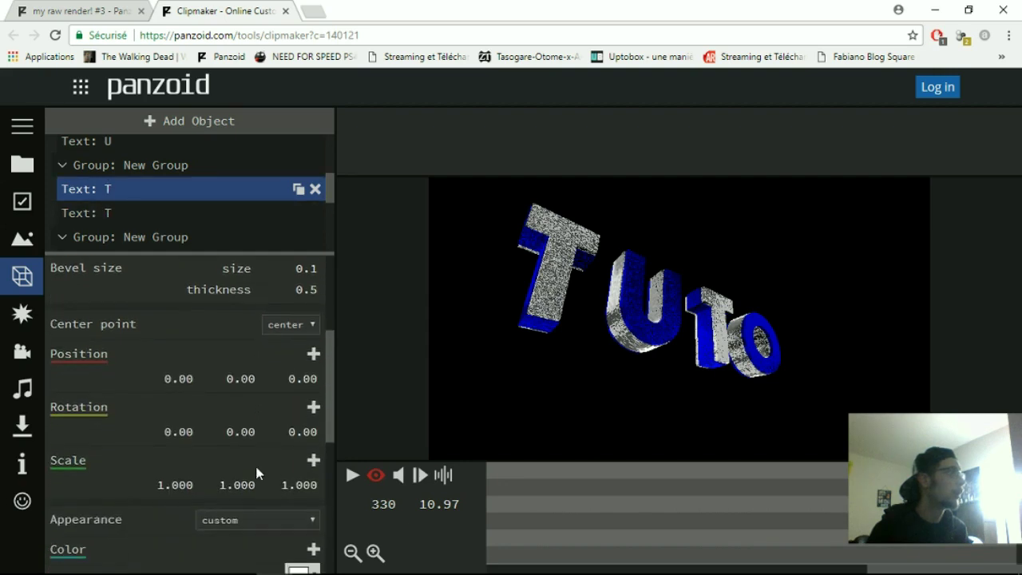
{"action": "scroll", "coordinate": [256, 467], "scroll_direction": "down", "scroll_amount": 3}
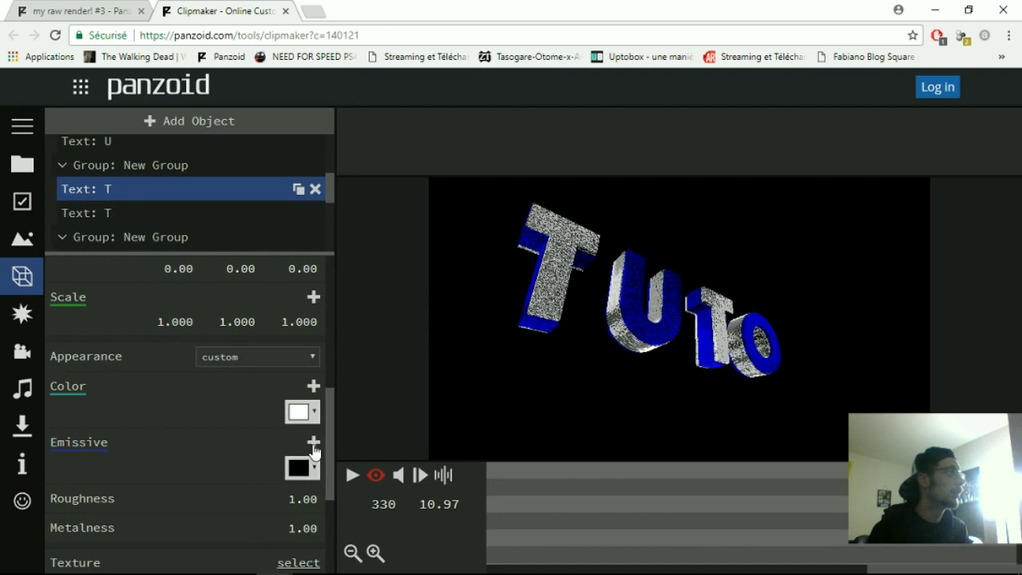
{"action": "left_click", "coordinate": [312, 414]}
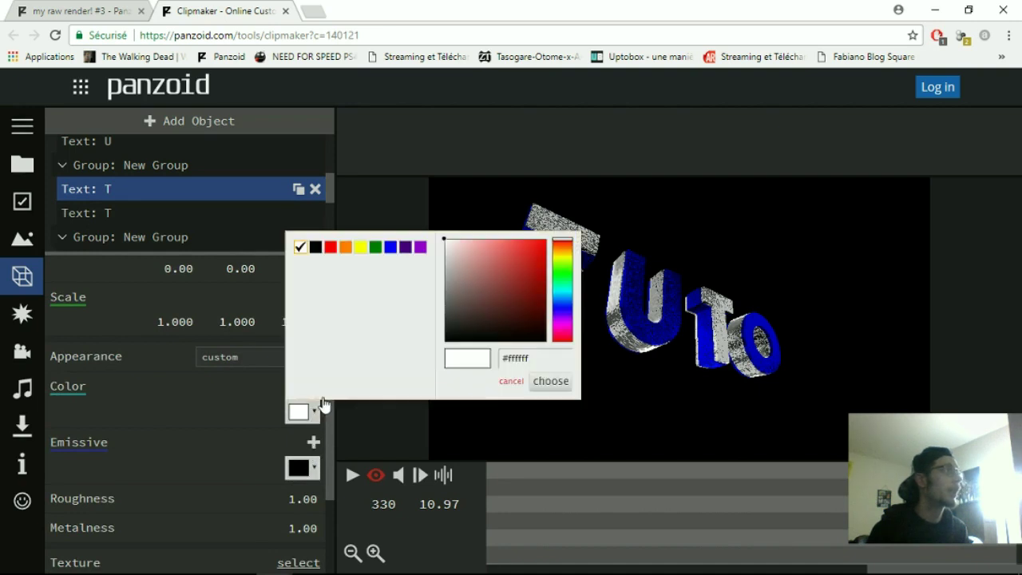
{"action": "left_click", "coordinate": [330, 247]}
{"action": "left_click", "coordinate": [550, 381]}
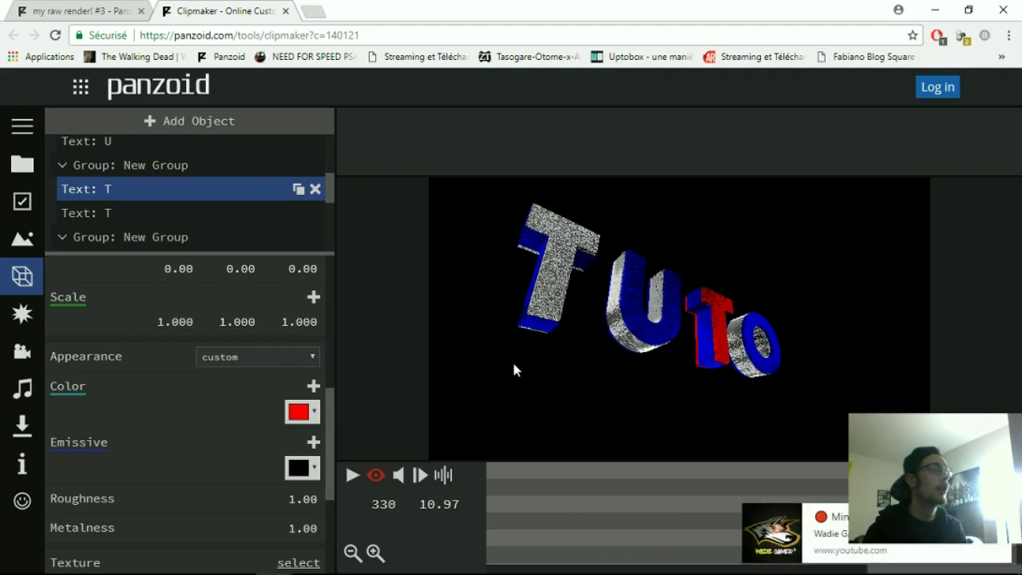
Set the color of the second T text in the third letter group to dark purple #2f0151
{"action": "left_click", "coordinate": [140, 214]}
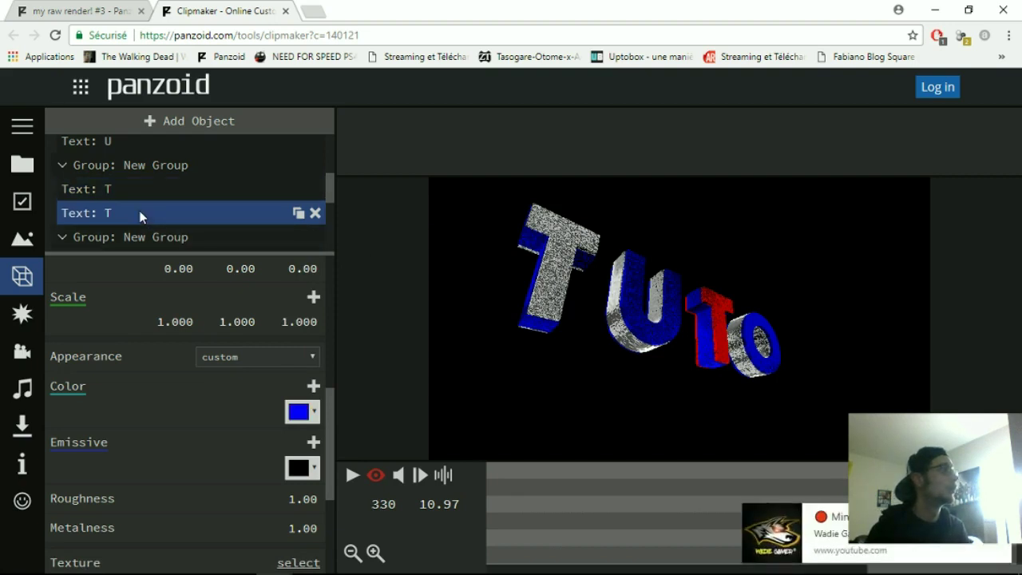
{"action": "left_click", "coordinate": [314, 414]}
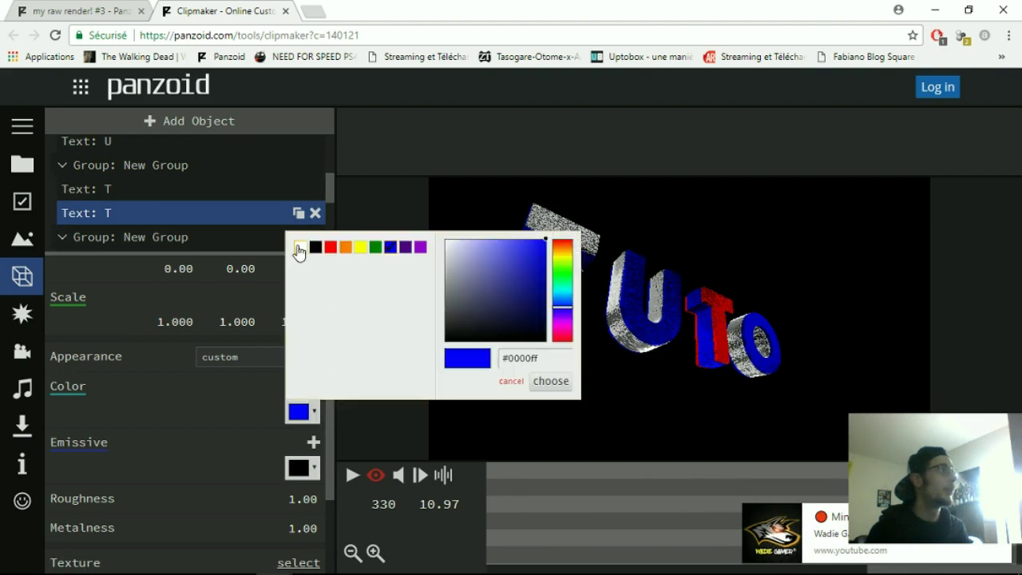
{"action": "left_click", "coordinate": [404, 250]}
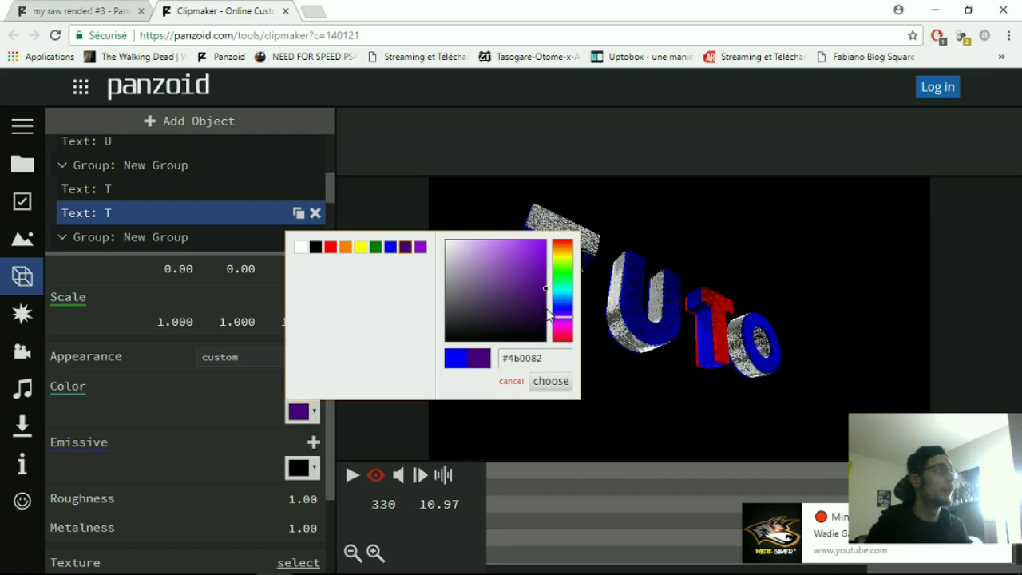
{"action": "left_click", "coordinate": [546, 313]}
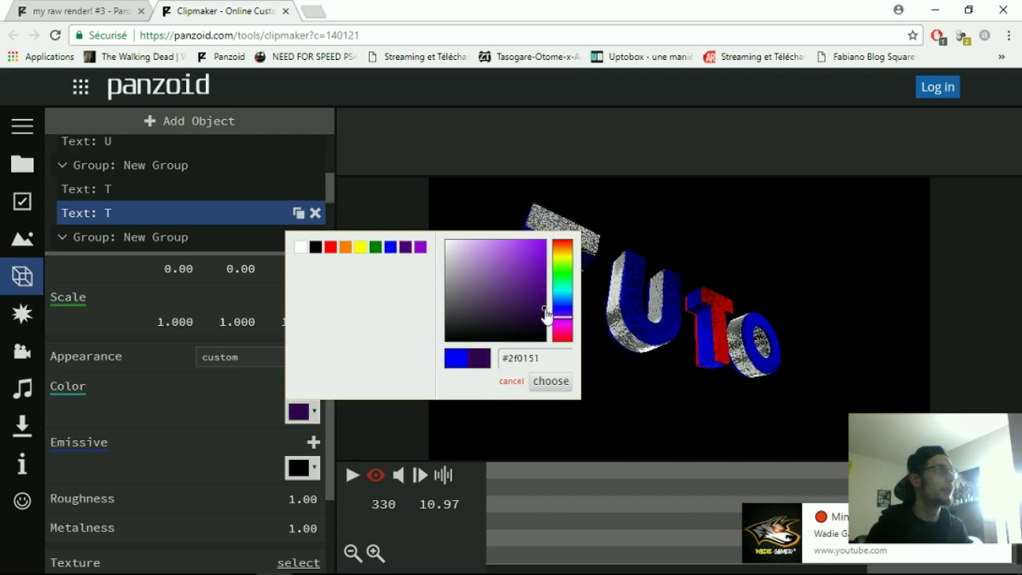
{"action": "left_click", "coordinate": [551, 381]}
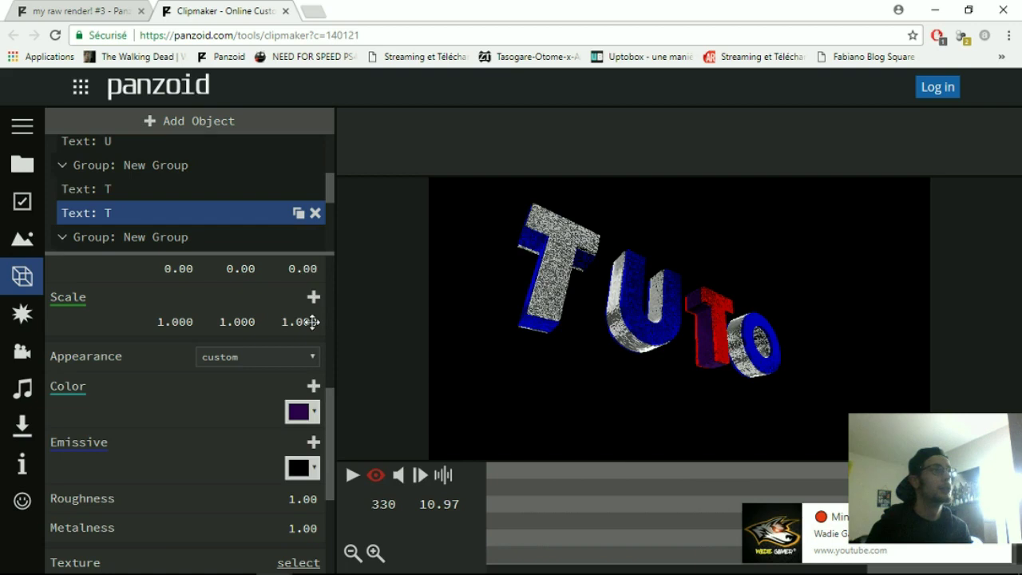
Change the third group's second T text to black, and play the intro briefly to check the look
{"action": "left_click", "coordinate": [316, 410]}
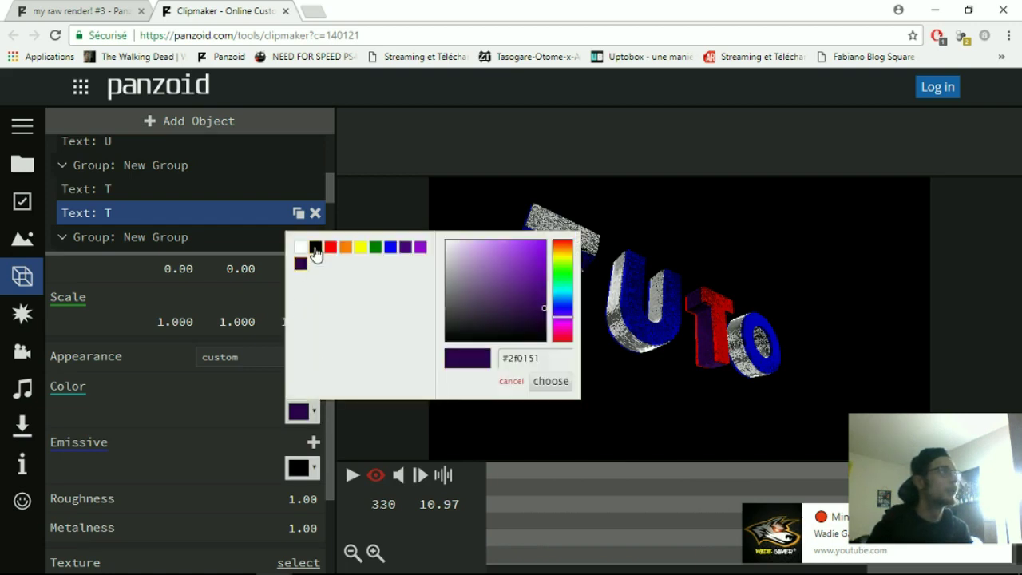
{"action": "left_click", "coordinate": [316, 247]}
{"action": "left_click", "coordinate": [551, 381]}
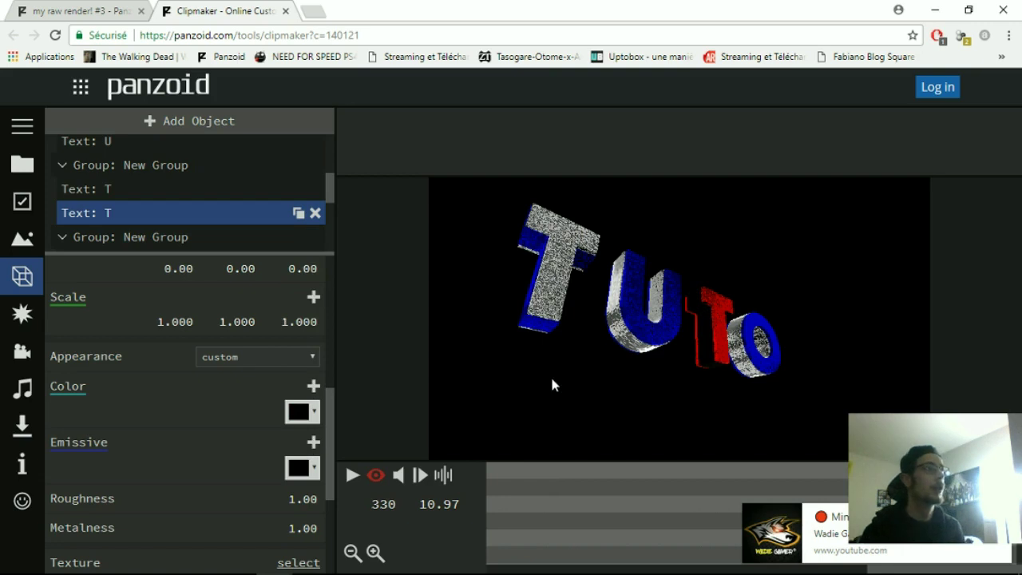
{"action": "left_click", "coordinate": [352, 476]}
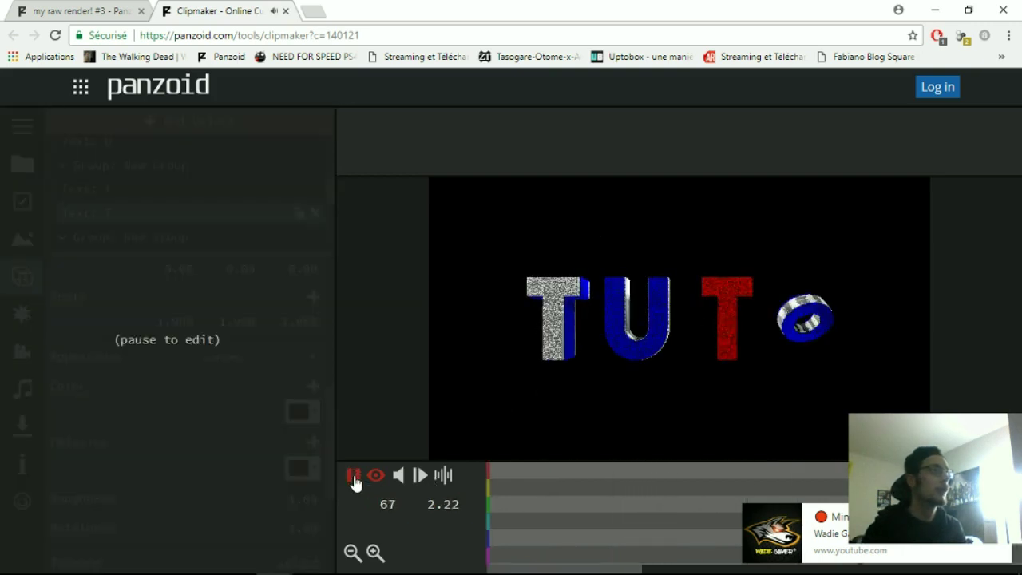
{"action": "left_click", "coordinate": [354, 479]}
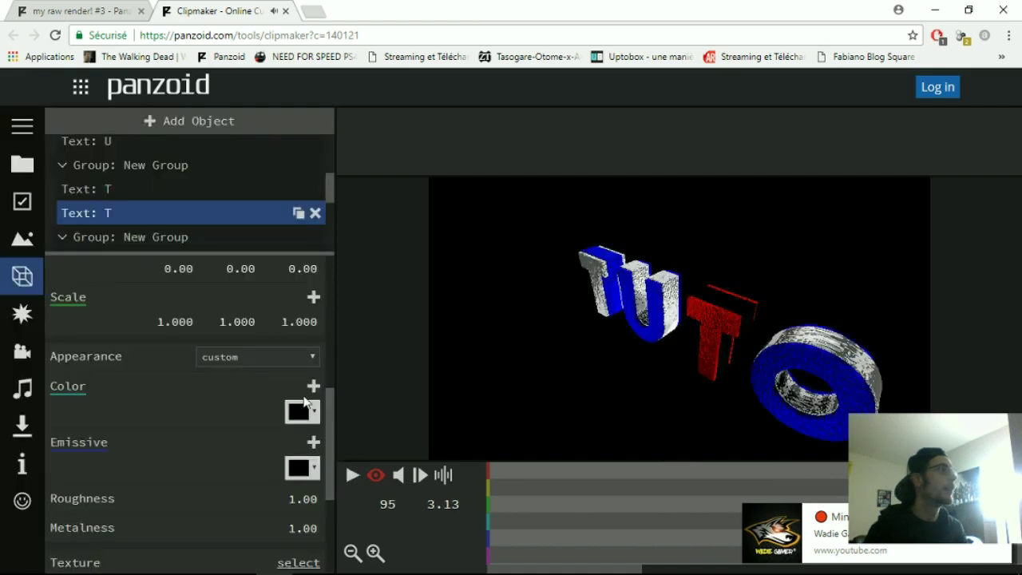
Recolor the second T text in the third letter group to bright green #03f61f
{"action": "left_click", "coordinate": [317, 416]}
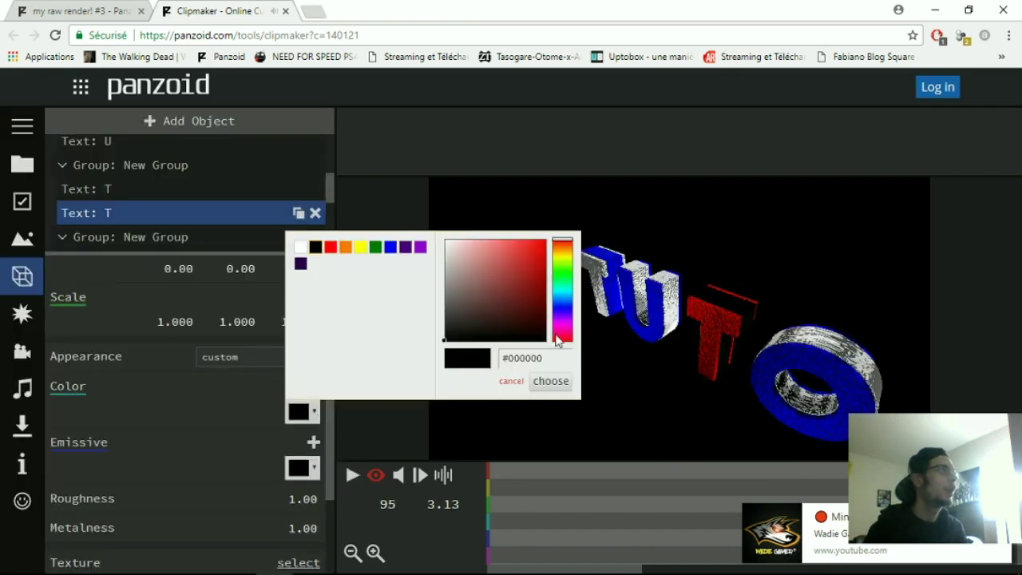
{"action": "left_click", "coordinate": [563, 275]}
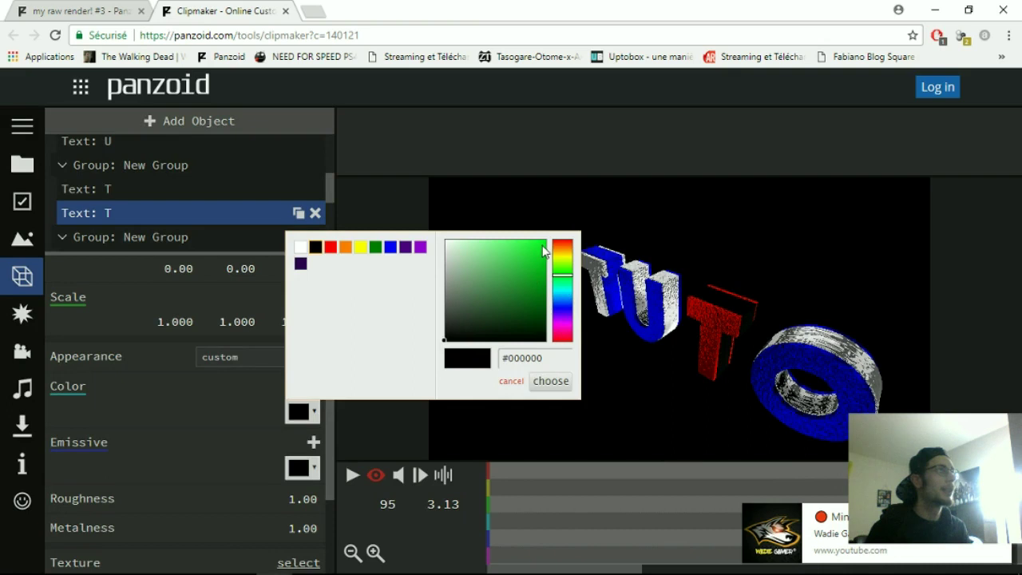
{"action": "left_click", "coordinate": [547, 249]}
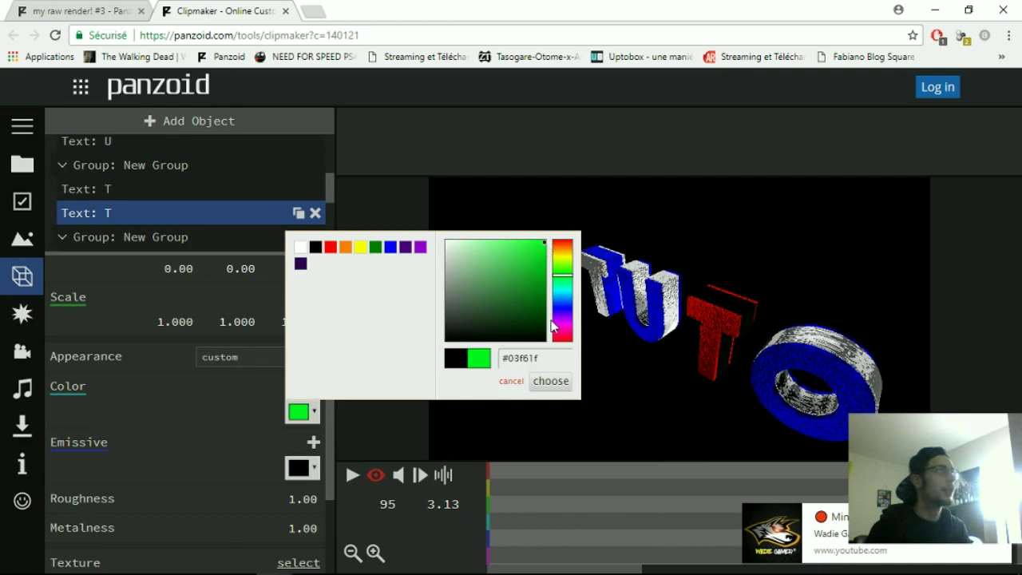
{"action": "left_click", "coordinate": [551, 381]}
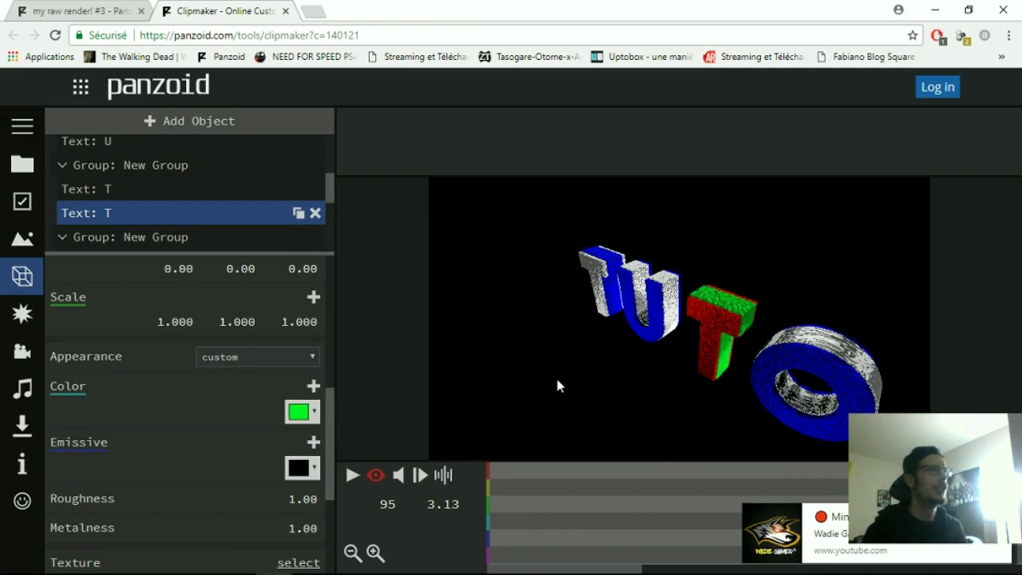
Switch the color of the third group's second T text to orange #ff8000
{"action": "left_click", "coordinate": [314, 412]}
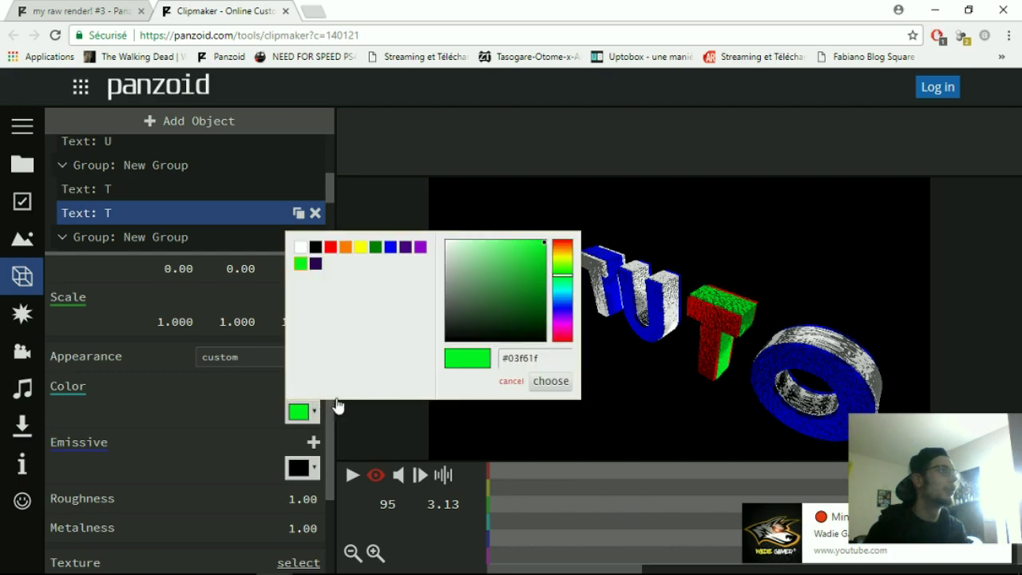
{"action": "left_click", "coordinate": [345, 248]}
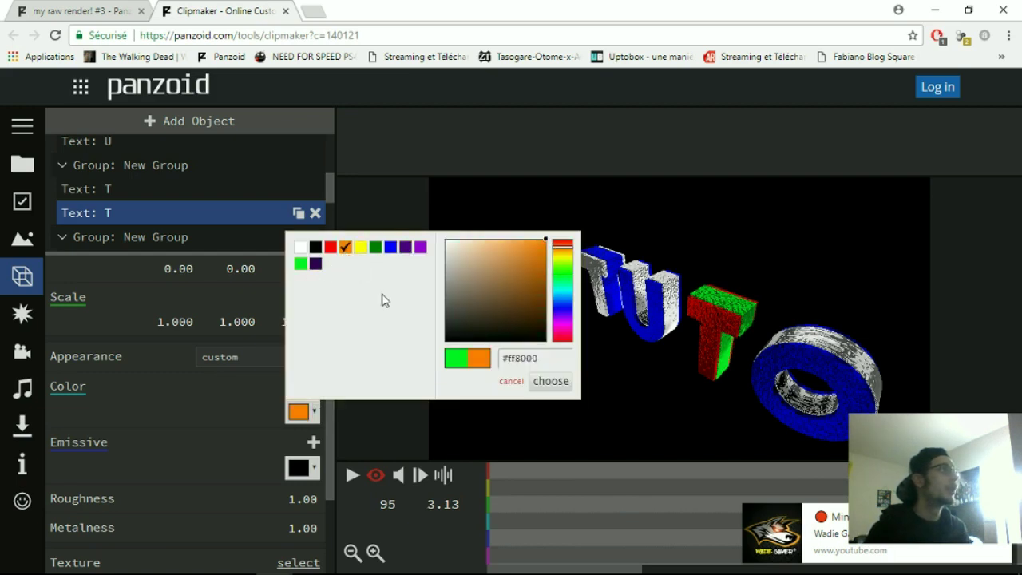
{"action": "left_click", "coordinate": [549, 380]}
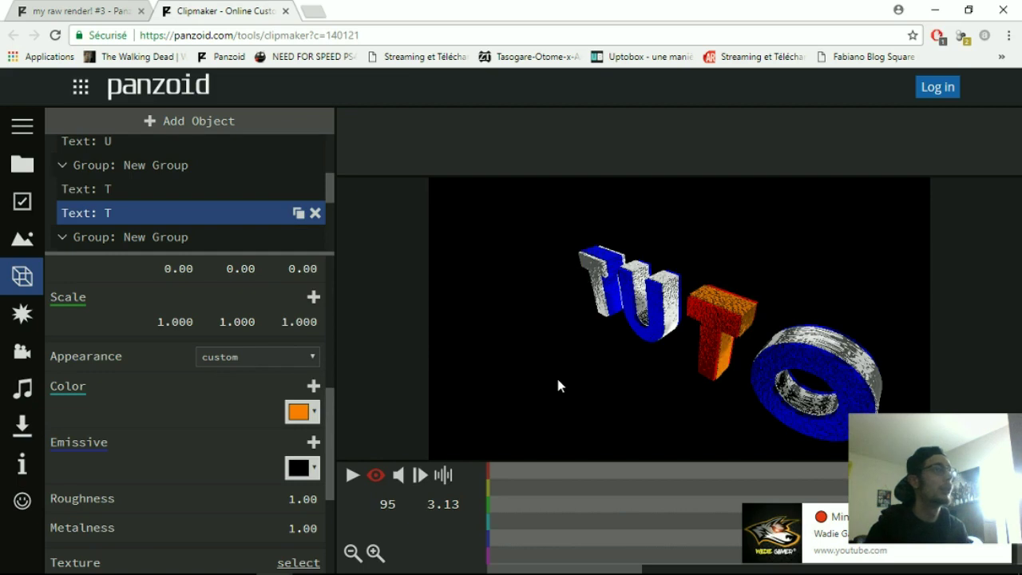
Set the color of the second T text in the third letter group to white #ffffff
{"action": "left_click", "coordinate": [318, 414]}
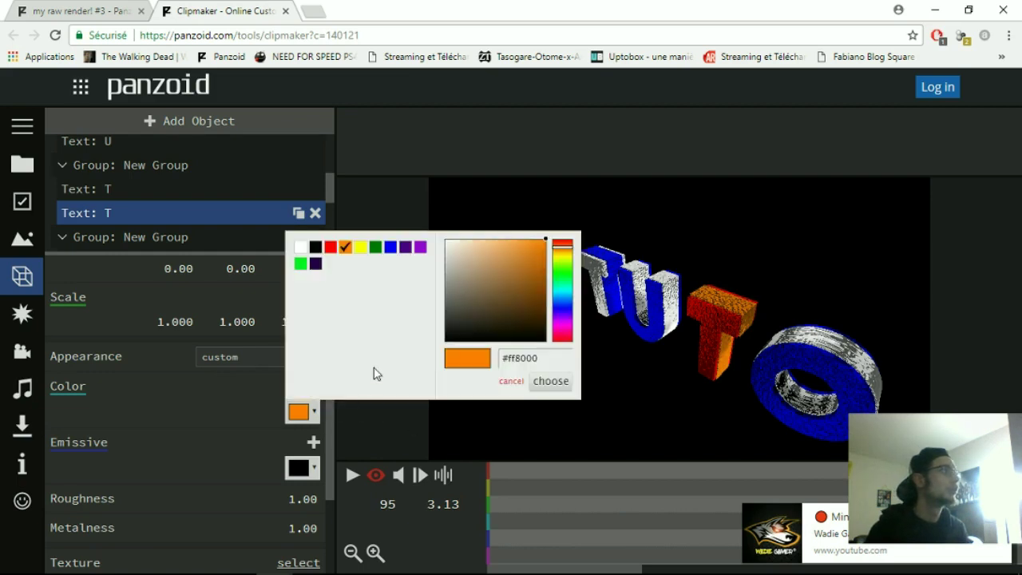
{"action": "left_click", "coordinate": [300, 248]}
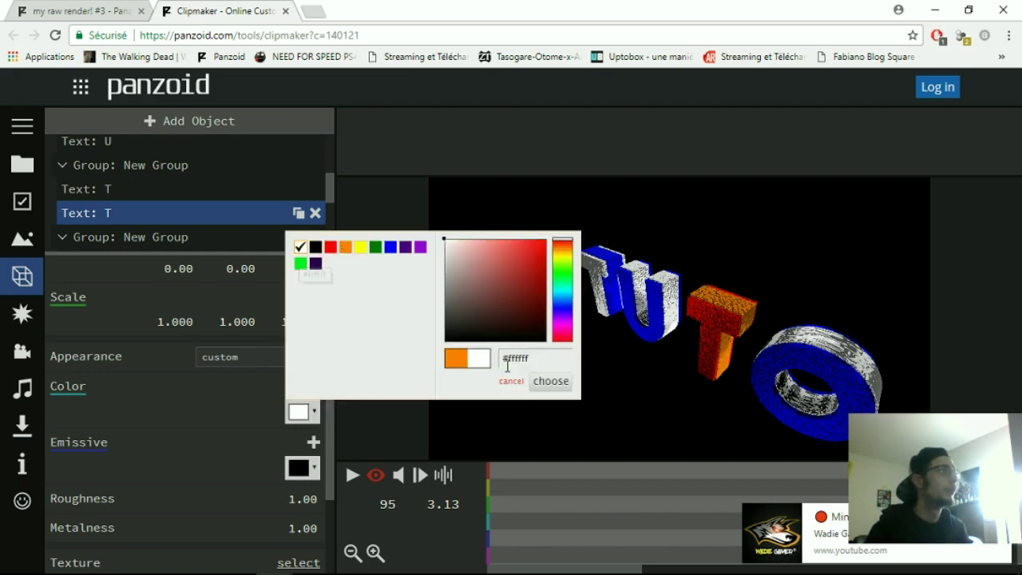
{"action": "left_click", "coordinate": [550, 380]}
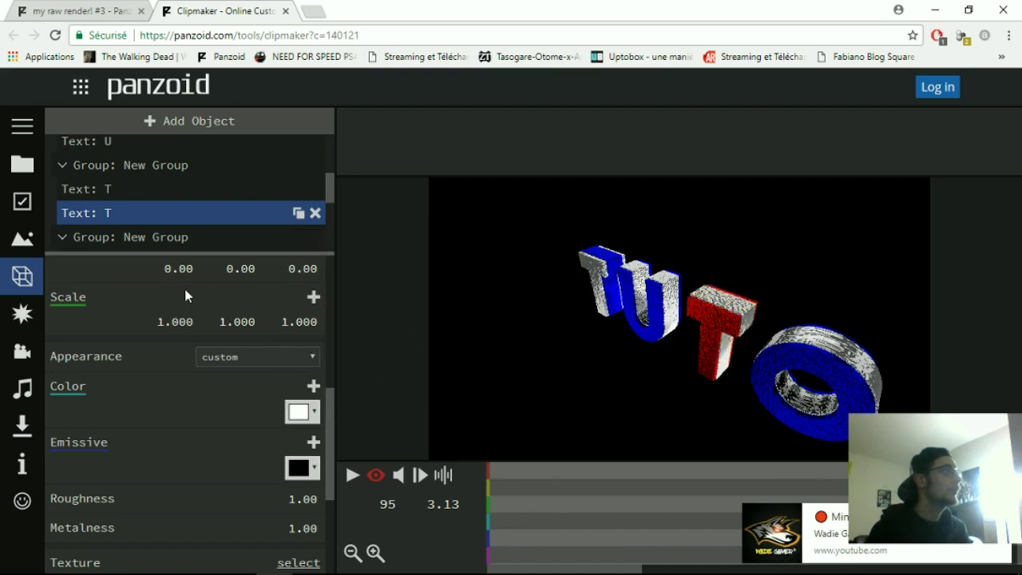
Set the color of the first T text in the first letter group to yellow #ffff00
{"action": "left_click", "coordinate": [106, 190]}
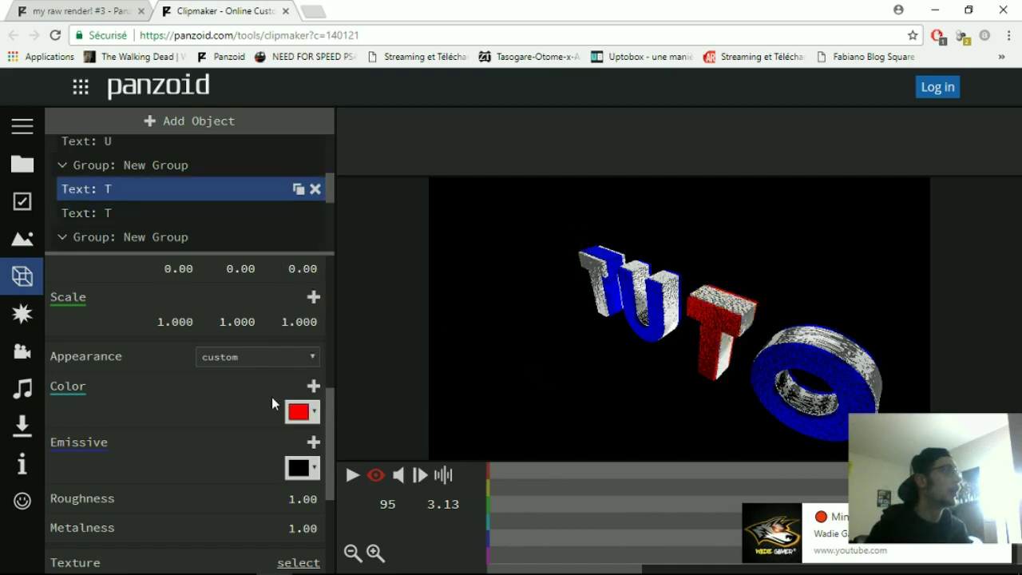
{"action": "scroll", "coordinate": [113, 192], "scroll_direction": "up", "scroll_amount": 3}
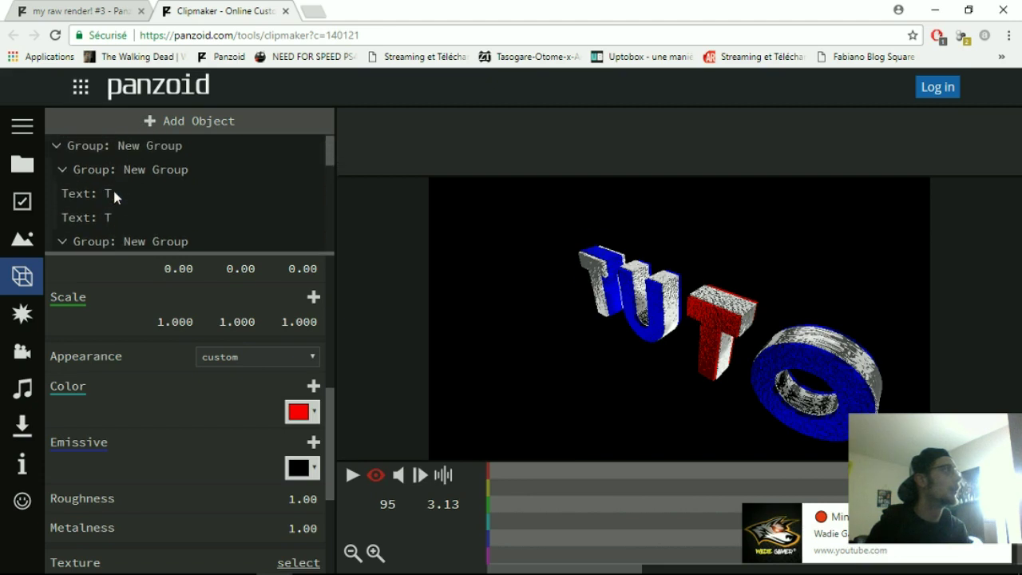
{"action": "left_click", "coordinate": [110, 199]}
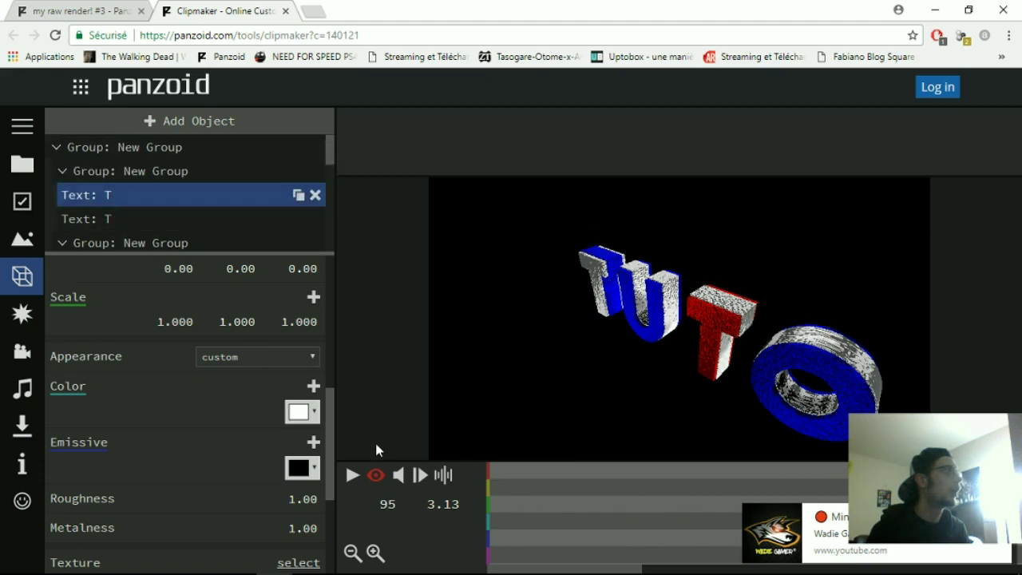
{"action": "left_click", "coordinate": [310, 412]}
{"action": "left_click", "coordinate": [331, 248]}
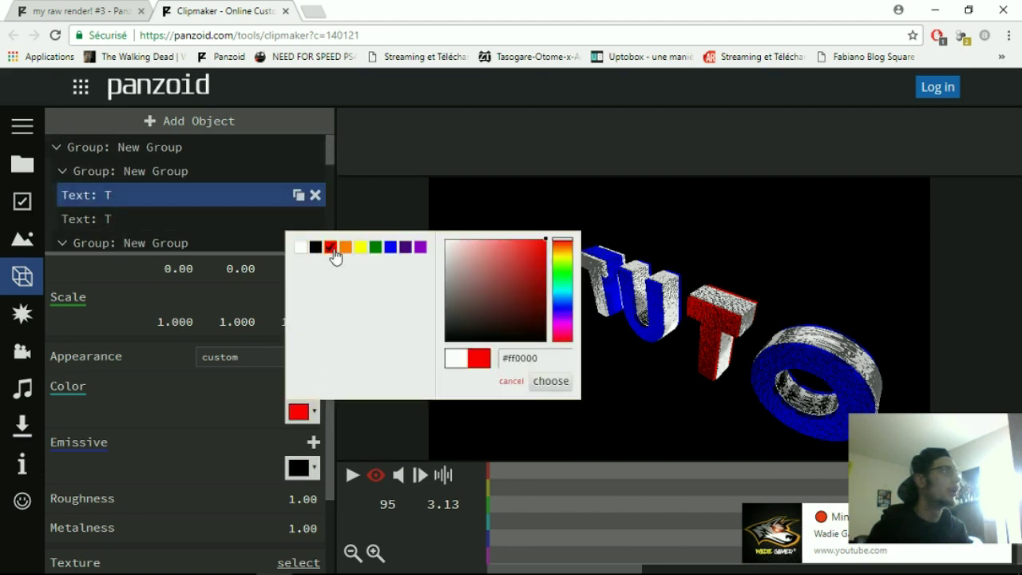
{"action": "left_click", "coordinate": [360, 249]}
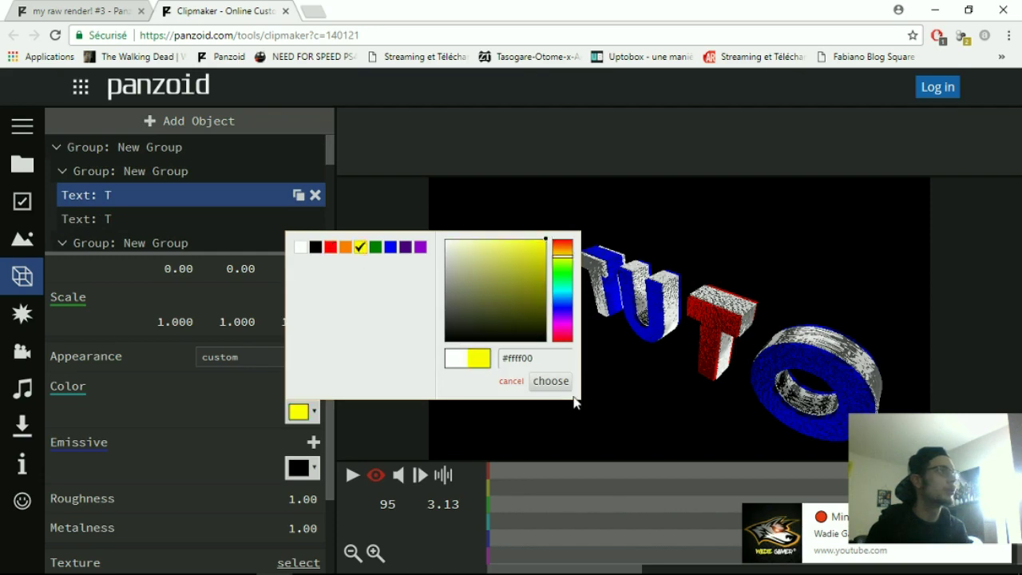
{"action": "left_click", "coordinate": [551, 381]}
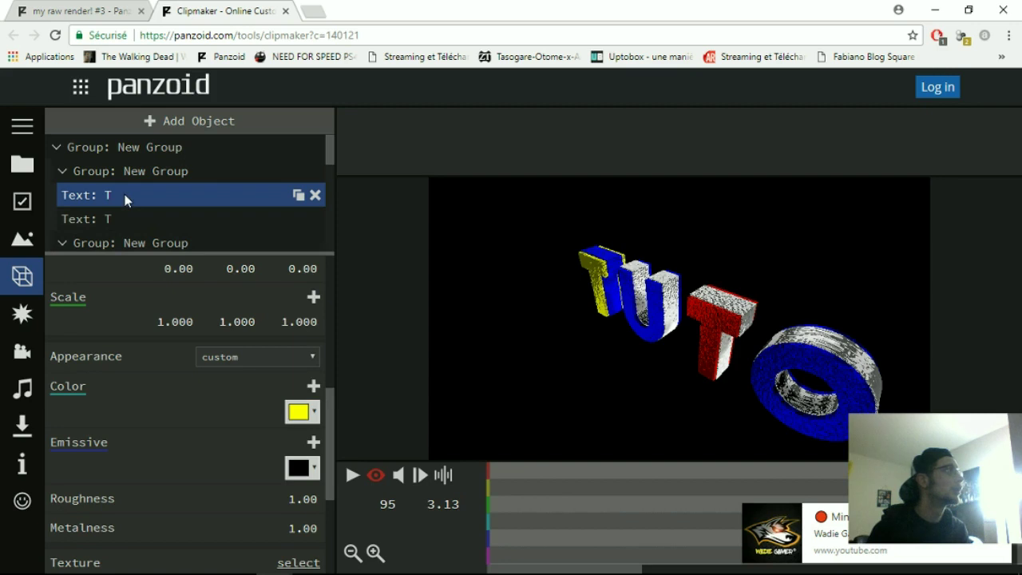
Change the first T text in the third letter group to the same yellow, #ffff00
{"action": "scroll", "coordinate": [123, 196], "scroll_direction": "down", "scroll_amount": 2}
{"action": "scroll", "coordinate": [113, 167], "scroll_direction": "up", "scroll_amount": 3}
{"action": "left_click", "coordinate": [114, 213]}
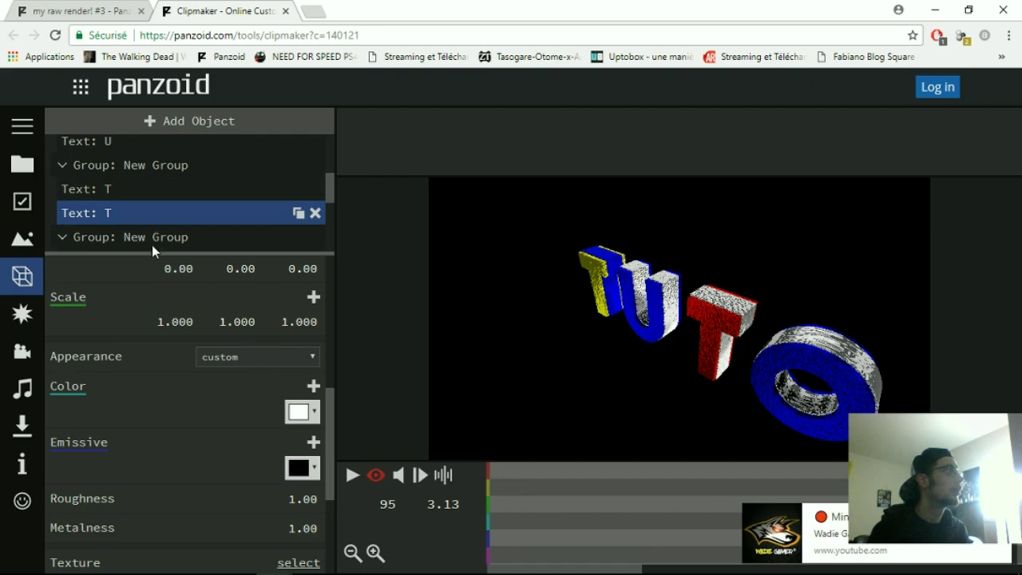
{"action": "left_click", "coordinate": [131, 189]}
{"action": "left_click", "coordinate": [316, 411]}
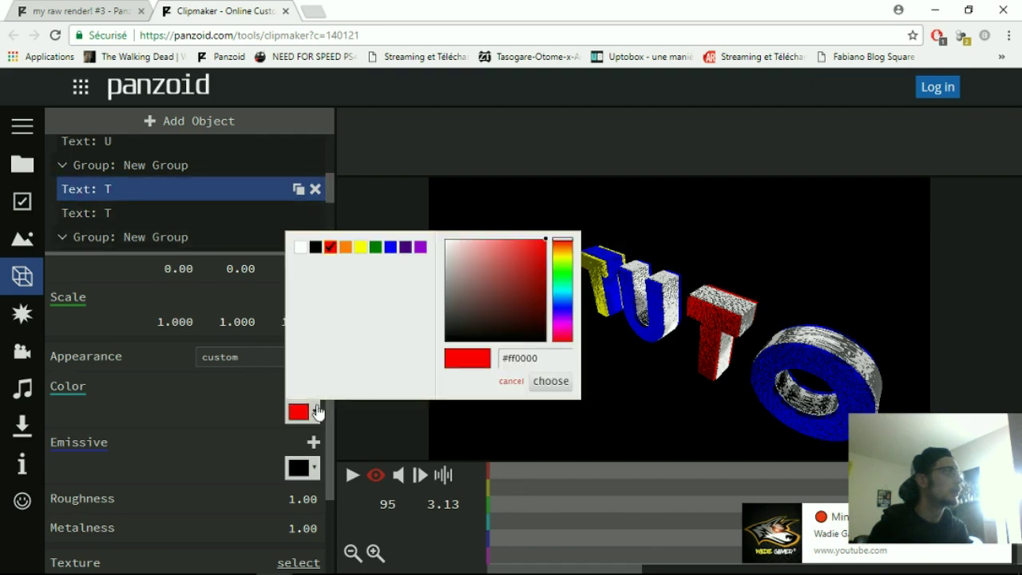
{"action": "left_click", "coordinate": [360, 249]}
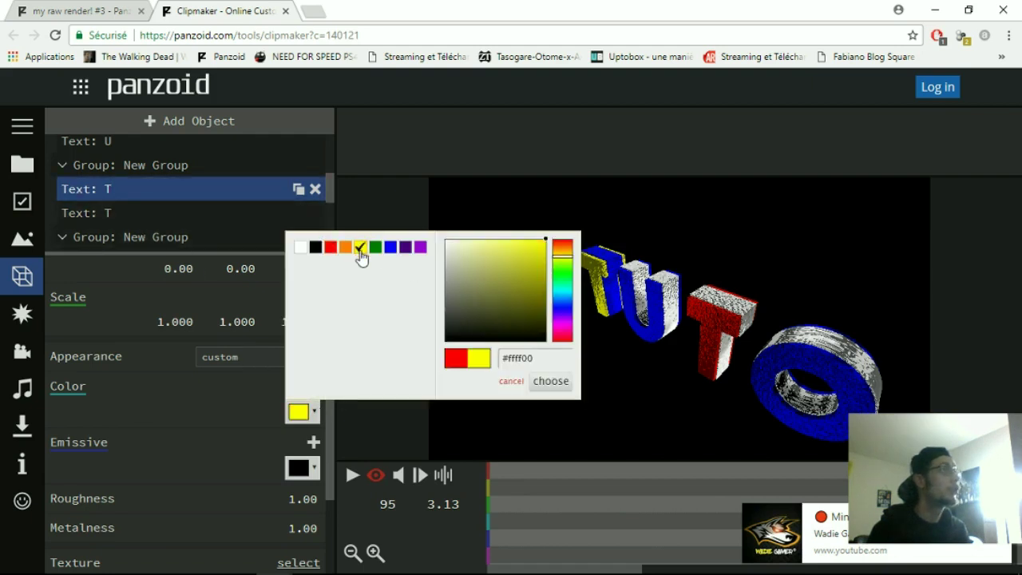
{"action": "left_click", "coordinate": [551, 382]}
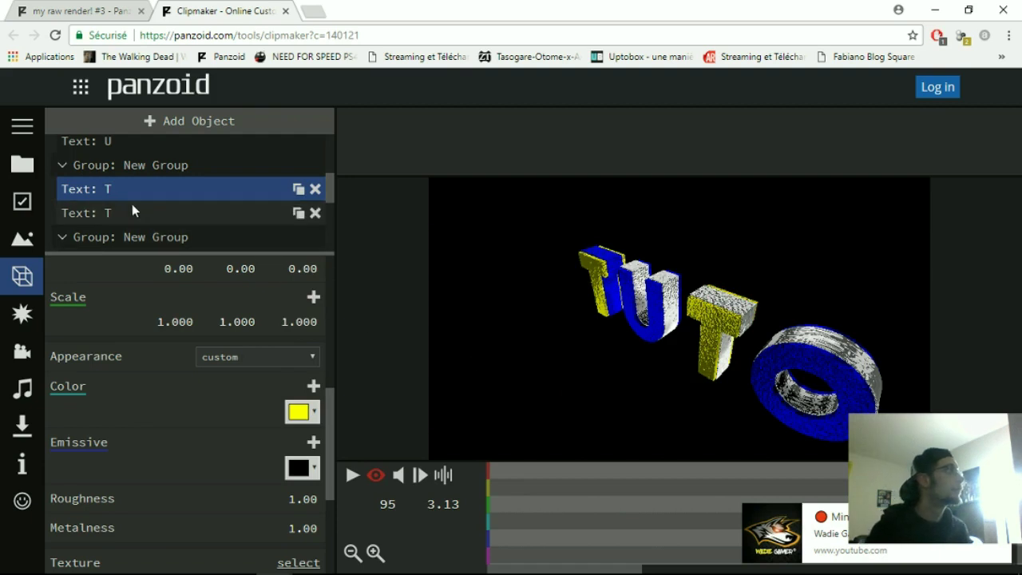
Set the color of the first U text in the second letter group to yellow #ffff00
{"action": "scroll", "coordinate": [131, 201], "scroll_direction": "up", "scroll_amount": 1}
{"action": "left_click", "coordinate": [124, 222]}
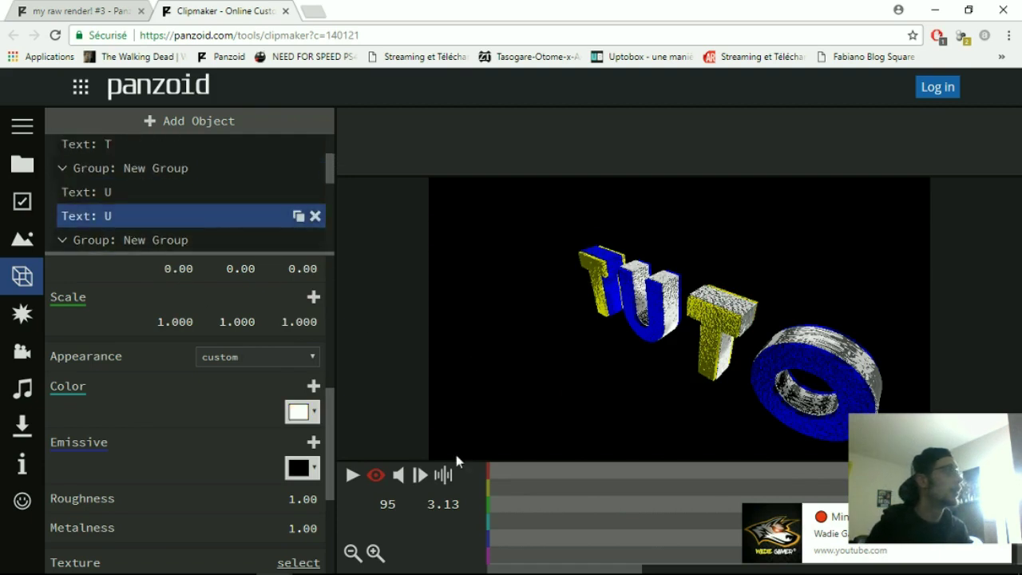
{"action": "left_click", "coordinate": [176, 192]}
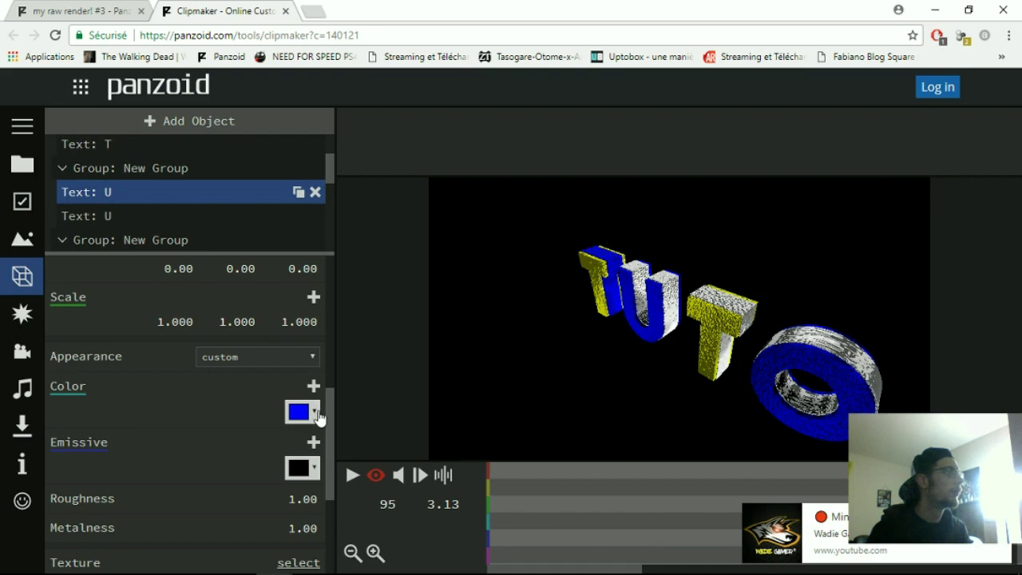
{"action": "left_click", "coordinate": [298, 412]}
{"action": "left_click", "coordinate": [359, 248]}
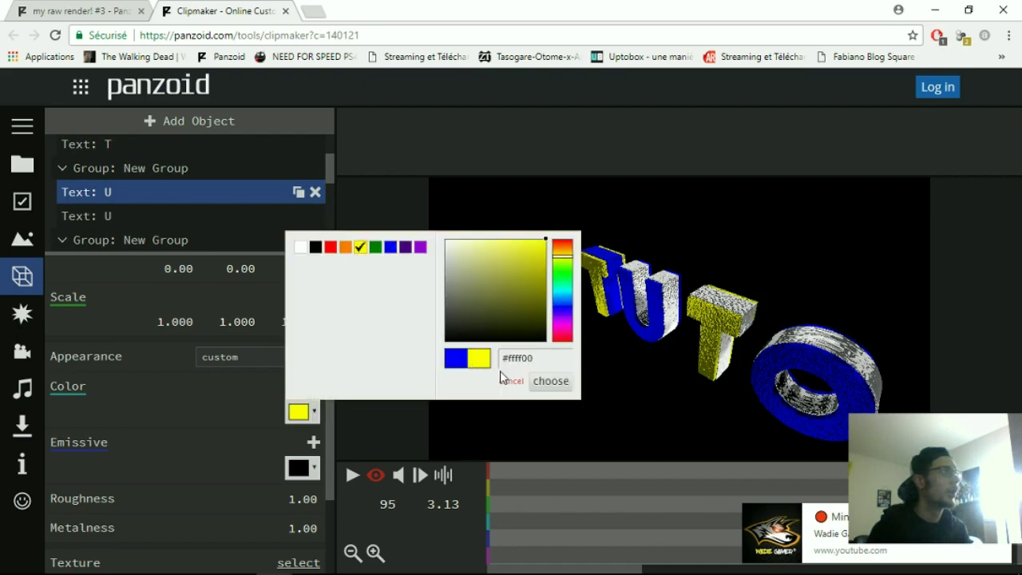
{"action": "left_click", "coordinate": [550, 380]}
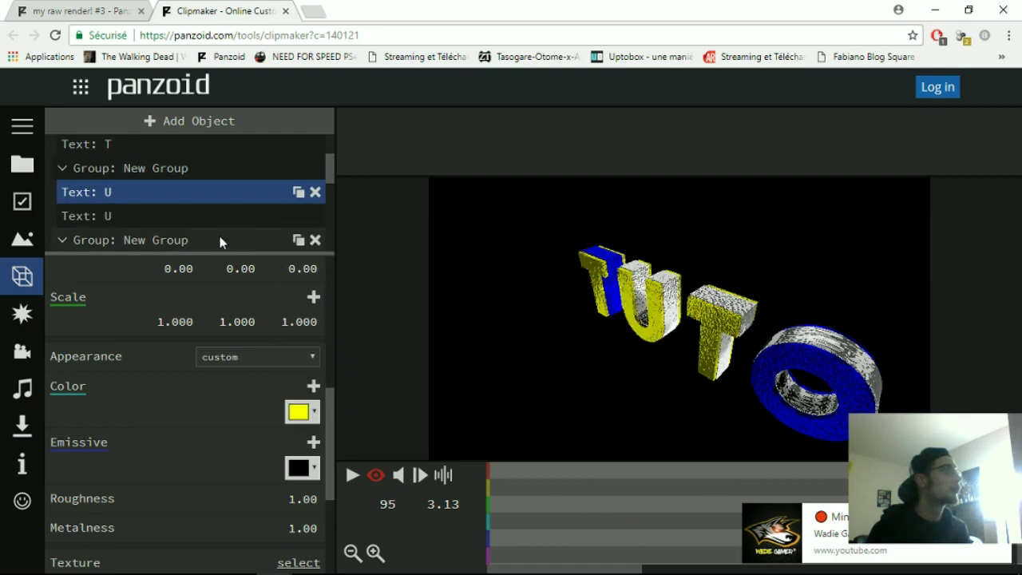
Change the first O text in the fourth letter group to yellow, #ffff00
{"action": "scroll", "coordinate": [221, 240], "scroll_direction": "down", "scroll_amount": 3}
{"action": "scroll", "coordinate": [162, 220], "scroll_direction": "up", "scroll_amount": 2}
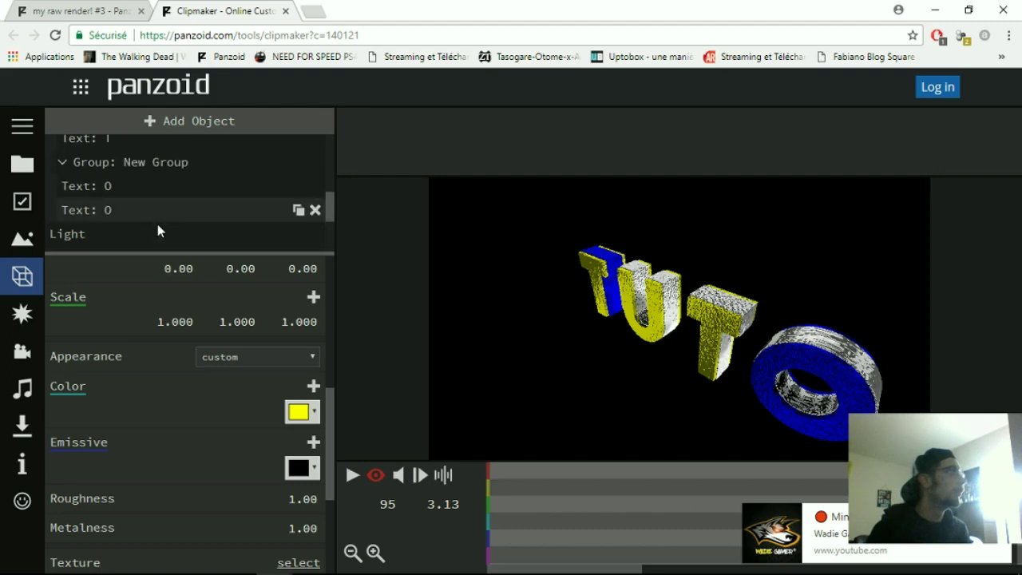
{"action": "left_click", "coordinate": [136, 214]}
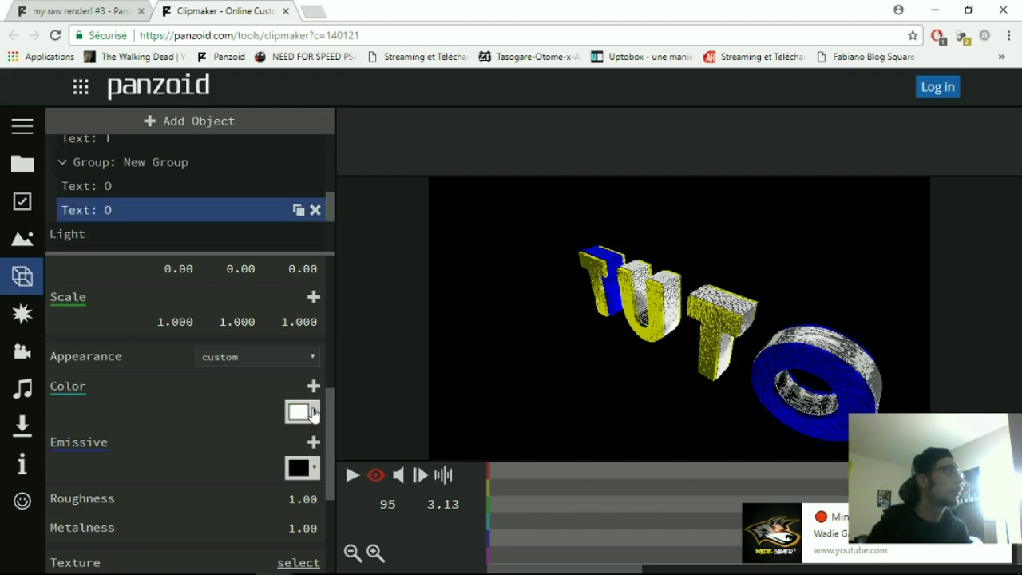
{"action": "left_click", "coordinate": [298, 411]}
{"action": "left_click", "coordinate": [123, 183]}
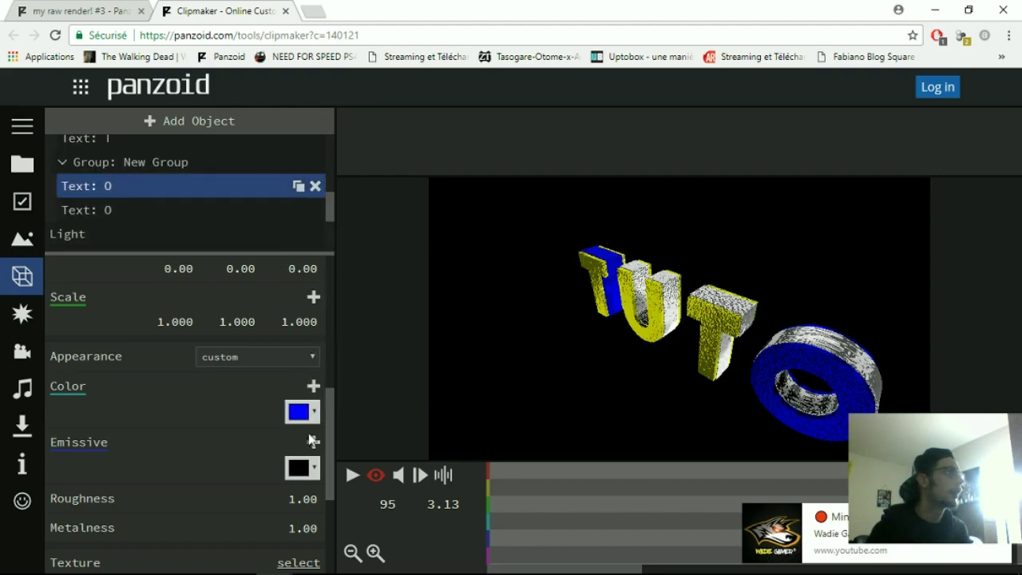
{"action": "left_click", "coordinate": [307, 412]}
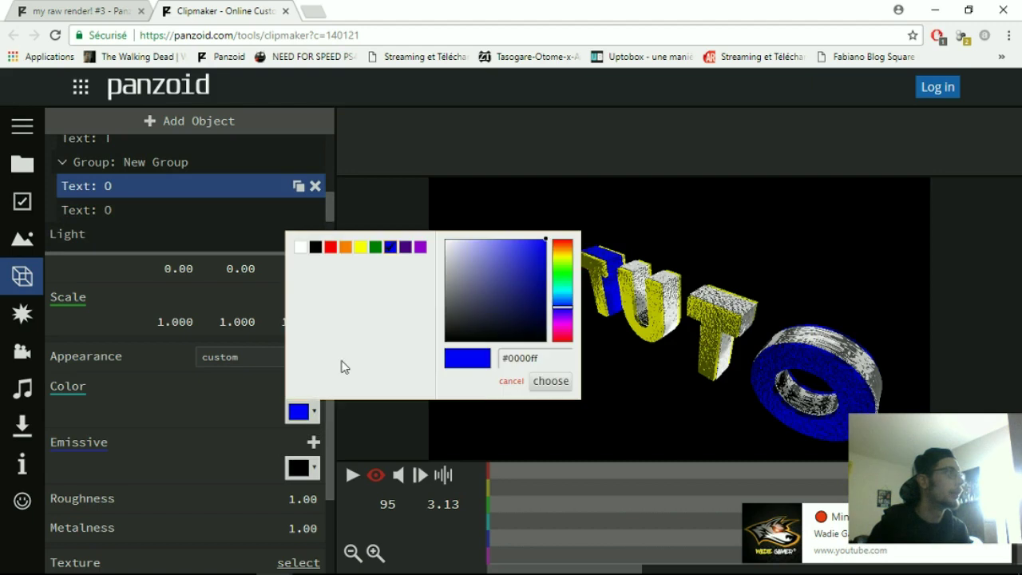
{"action": "left_click", "coordinate": [360, 248]}
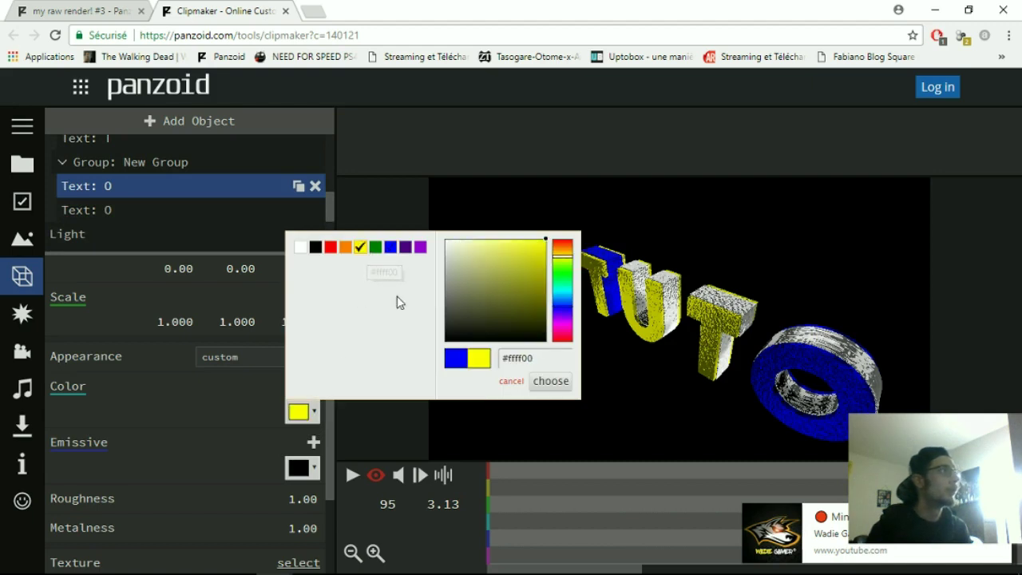
{"action": "left_click", "coordinate": [550, 382]}
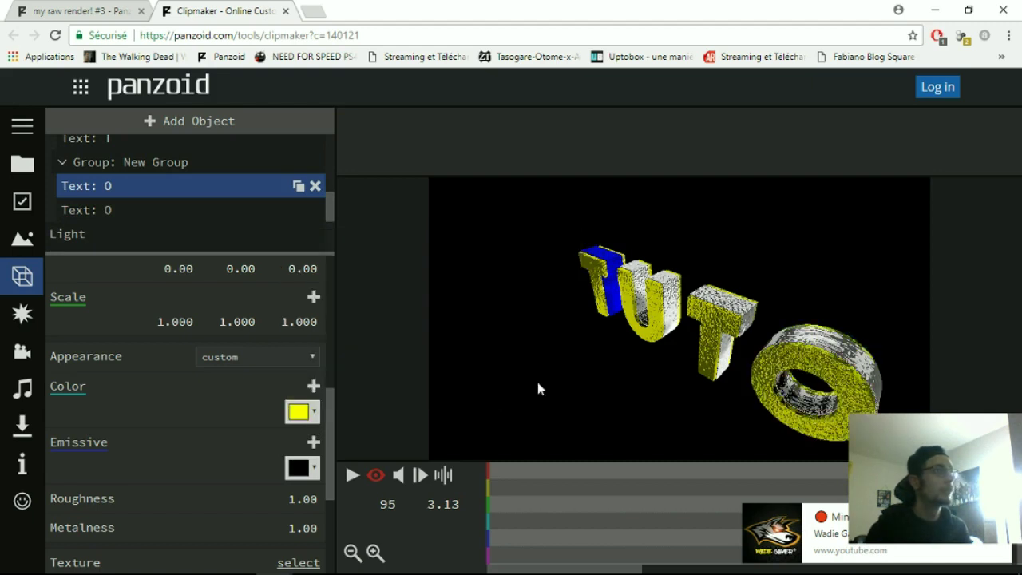
Switch the color of the second O text in the fourth letter group to red #ff0000
{"action": "left_click", "coordinate": [132, 210]}
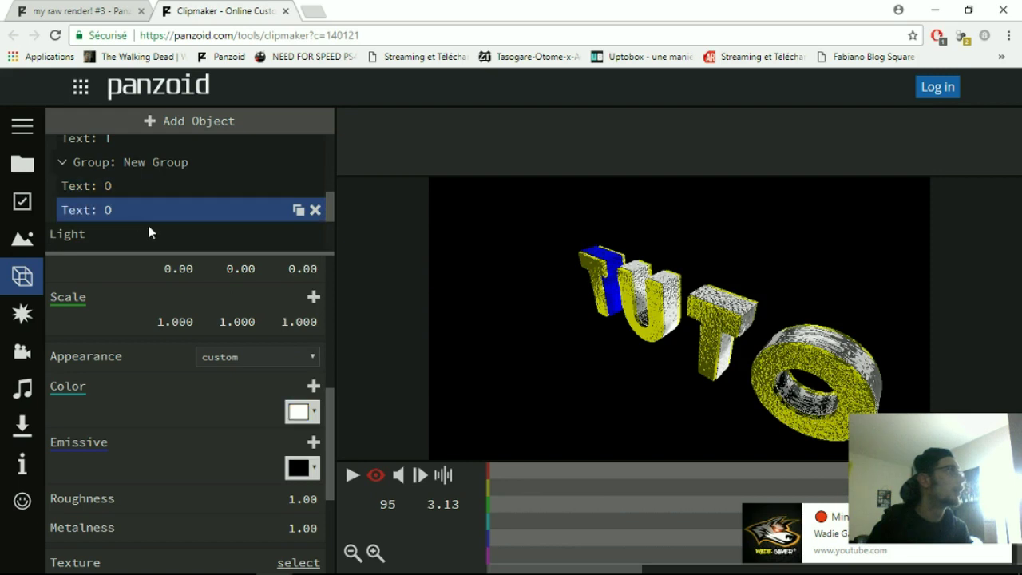
{"action": "left_click", "coordinate": [316, 423]}
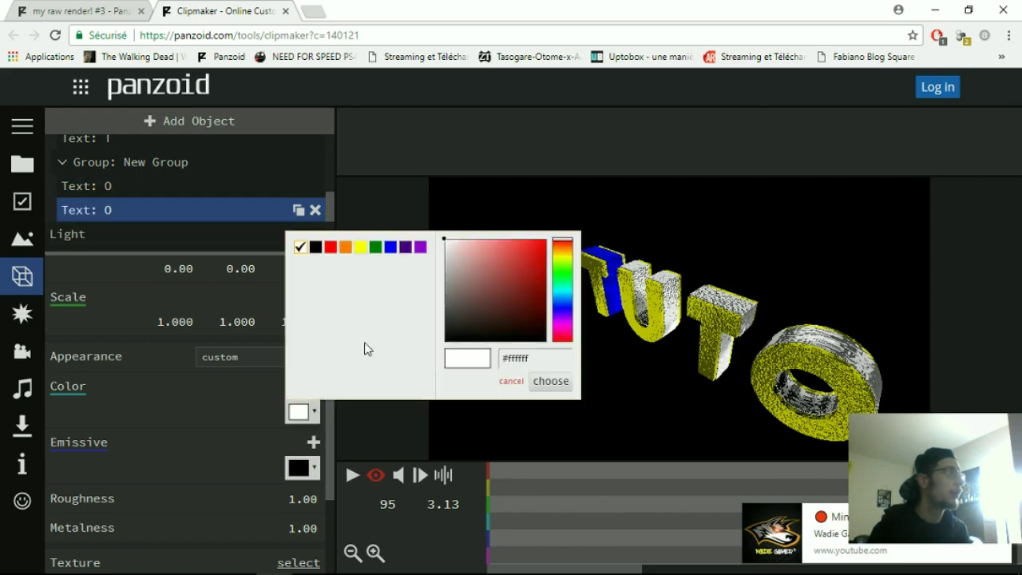
{"action": "left_click", "coordinate": [331, 251]}
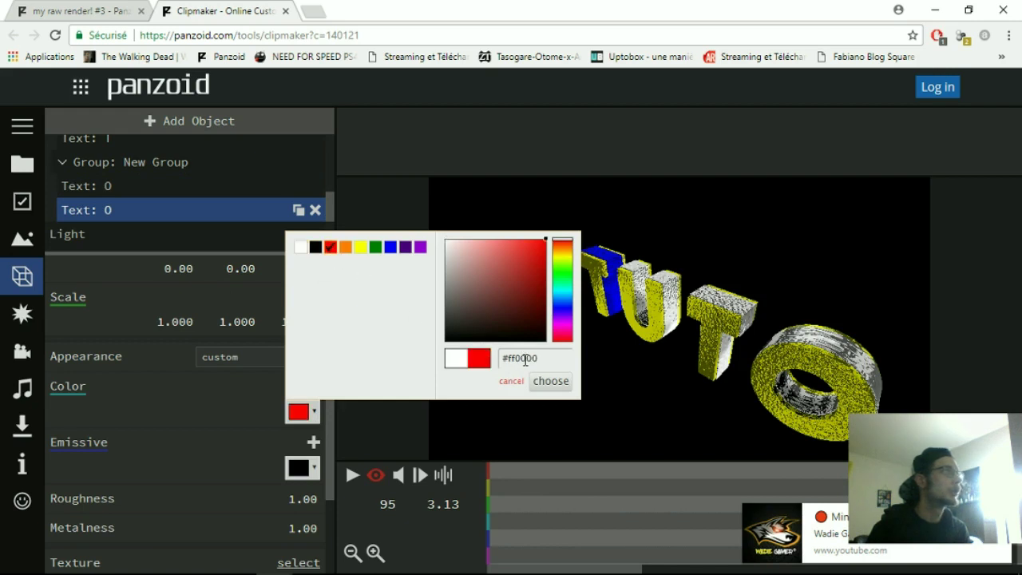
{"action": "left_click", "coordinate": [544, 384]}
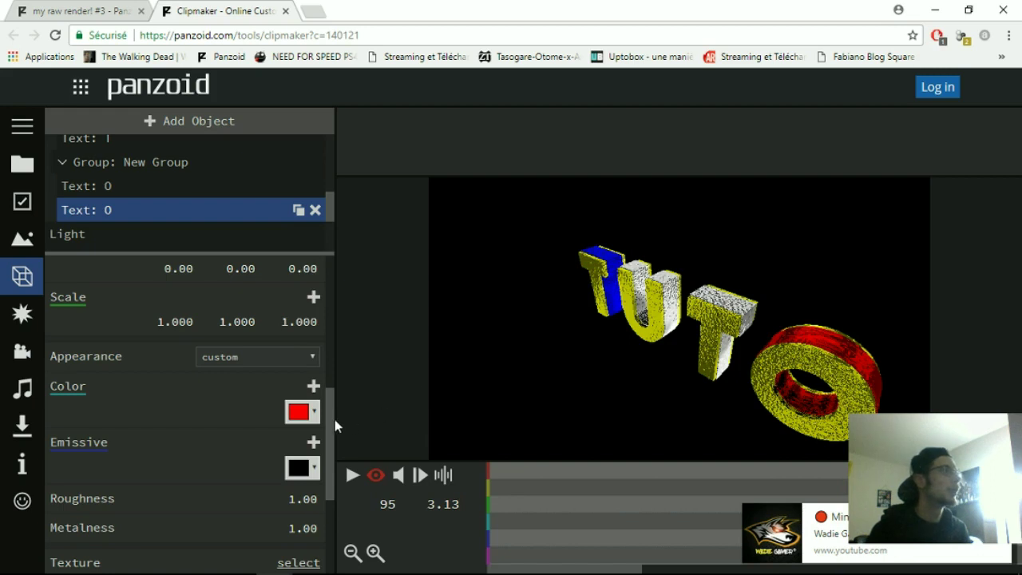
Recolor the second O text in the fourth letter group green, #008000
{"action": "left_click", "coordinate": [315, 412]}
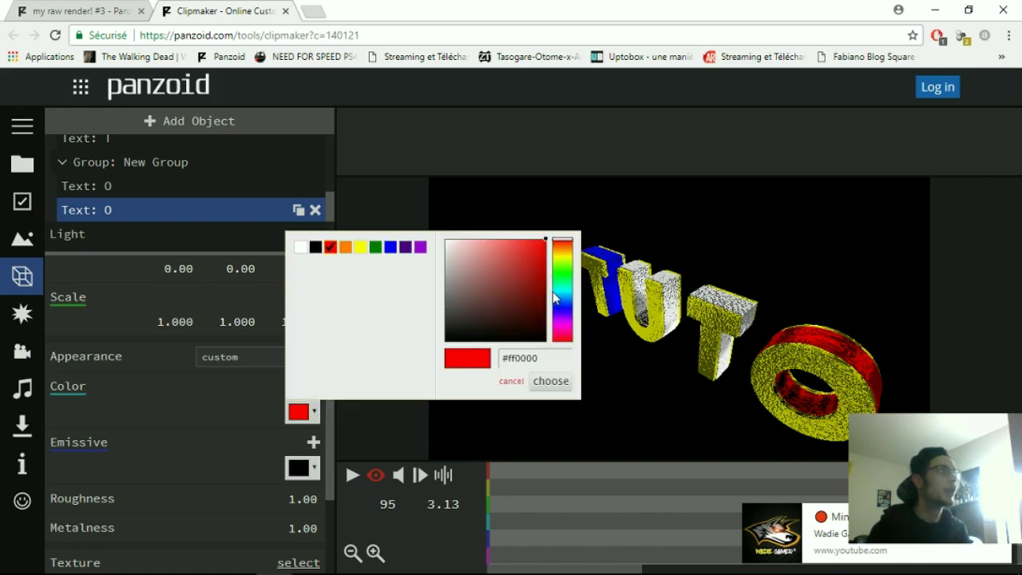
{"action": "left_click", "coordinate": [556, 290]}
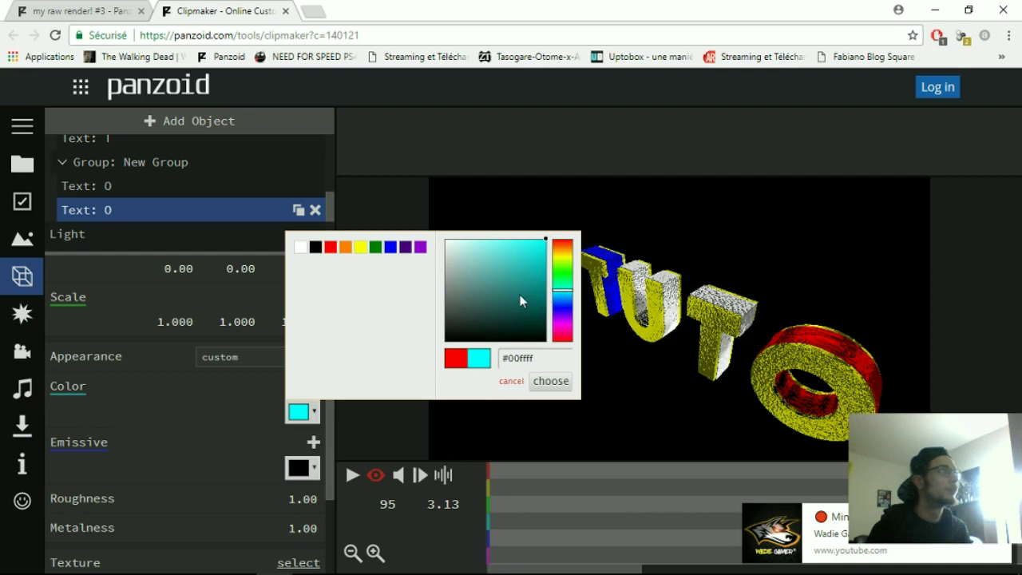
{"action": "left_click", "coordinate": [375, 248]}
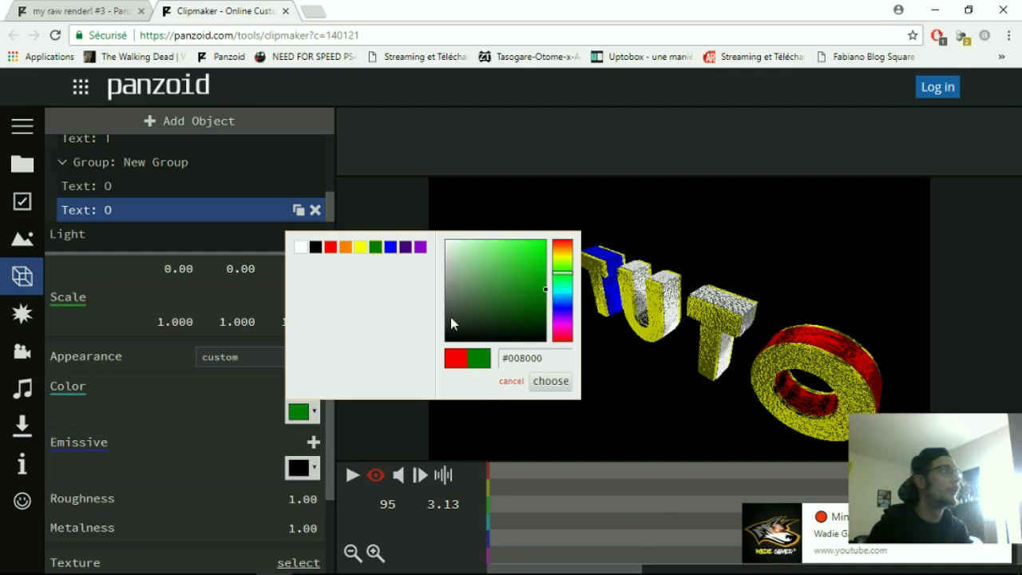
{"action": "left_click", "coordinate": [551, 381]}
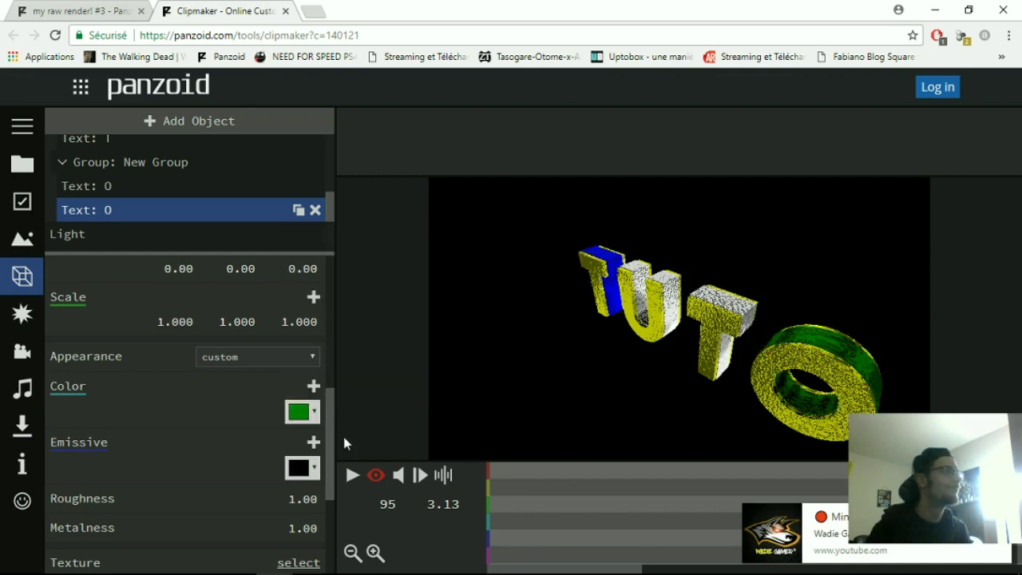
Give the second O text in the fourth letter group the orange color #ff8000
{"action": "left_click", "coordinate": [316, 413]}
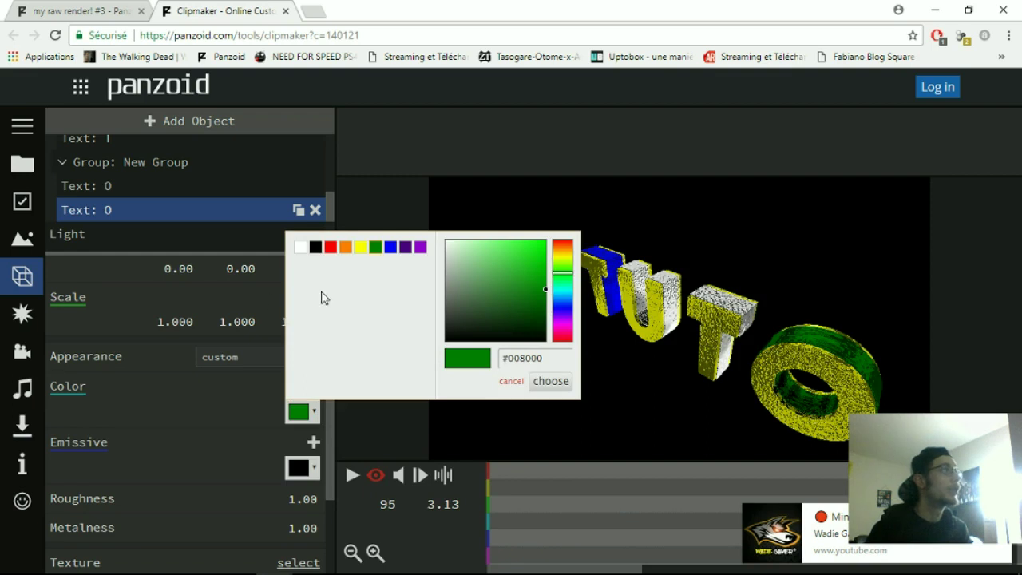
{"action": "left_click", "coordinate": [344, 248]}
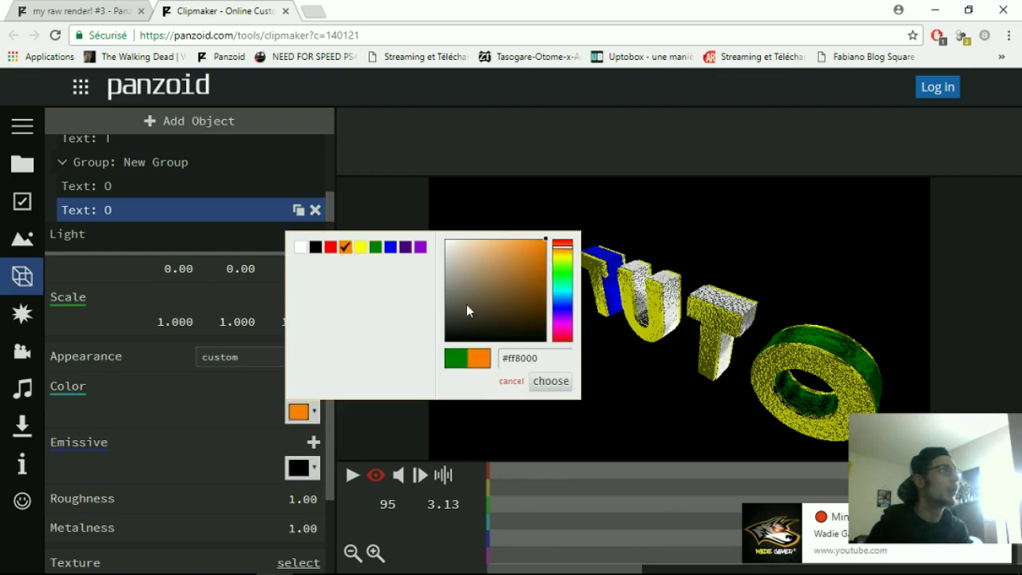
{"action": "left_click", "coordinate": [563, 252]}
{"action": "left_click_drag", "start_coordinate": [563, 252], "coordinate": [562, 252]}
{"action": "left_click", "coordinate": [345, 247]}
{"action": "left_click", "coordinate": [549, 381]}
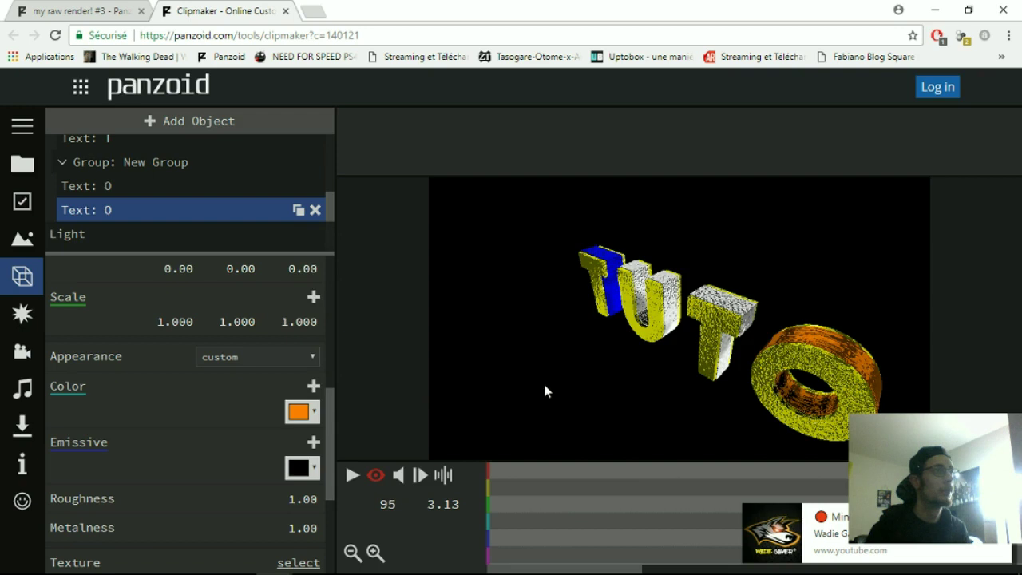
Set a custom dark purple, #56034d, as the color of the second O text in the fourth letter group
{"action": "left_click", "coordinate": [313, 412]}
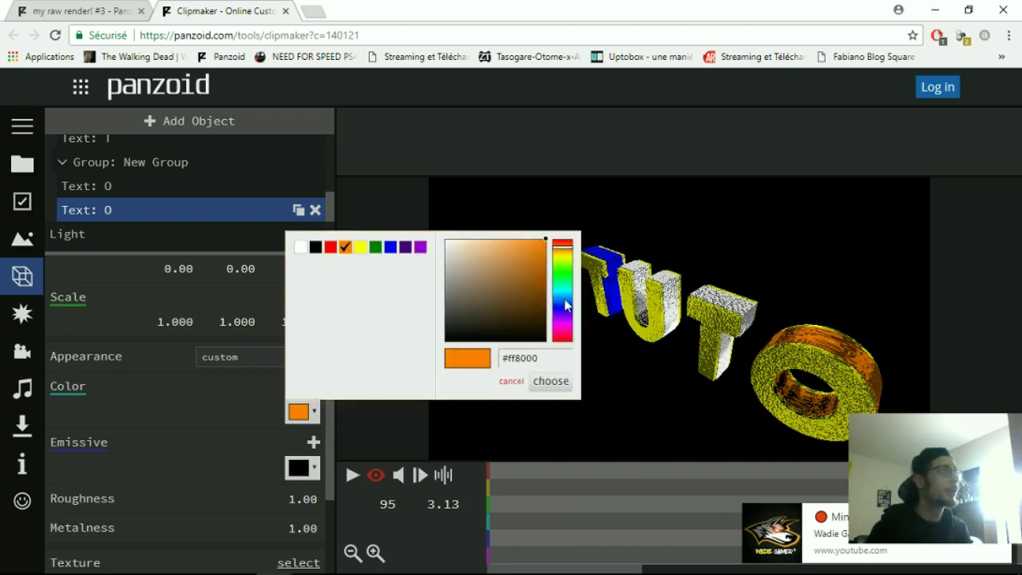
{"action": "left_click", "coordinate": [564, 333]}
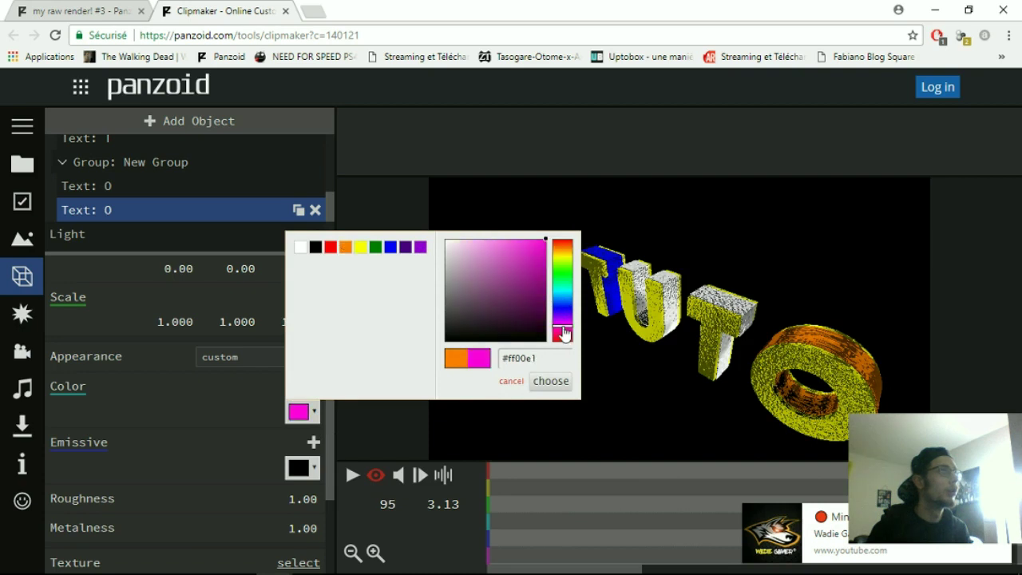
{"action": "left_click", "coordinate": [541, 307]}
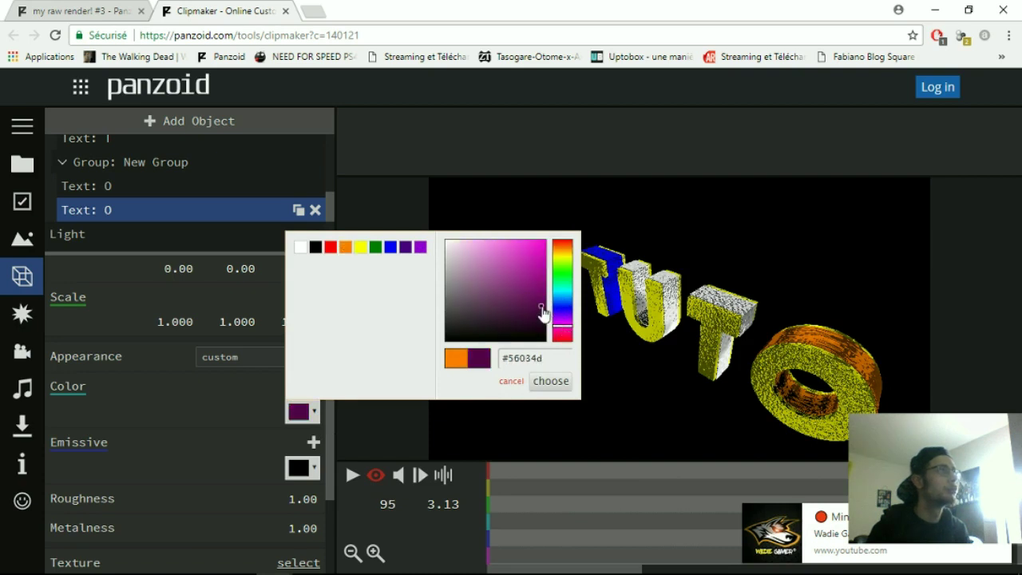
{"action": "left_click", "coordinate": [553, 381]}
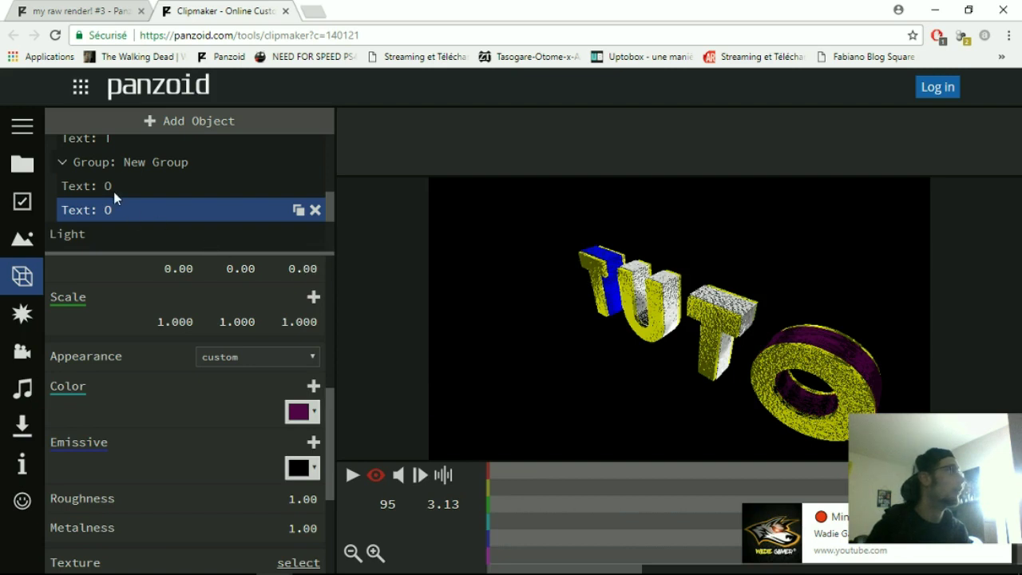
Change the color of the second T text in the third letter group to indigo #4b0082
{"action": "left_click", "coordinate": [110, 146]}
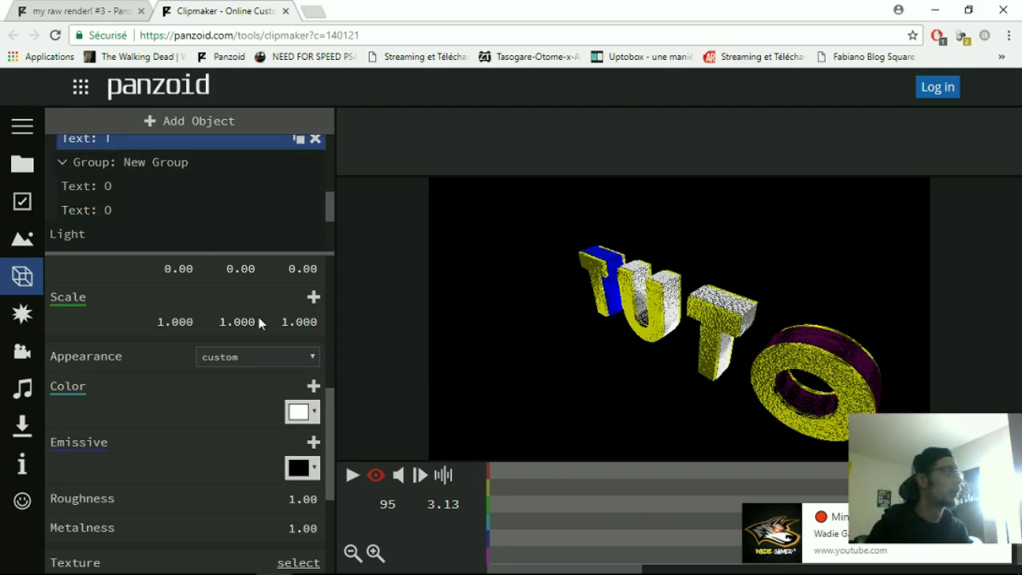
{"action": "left_click", "coordinate": [315, 411]}
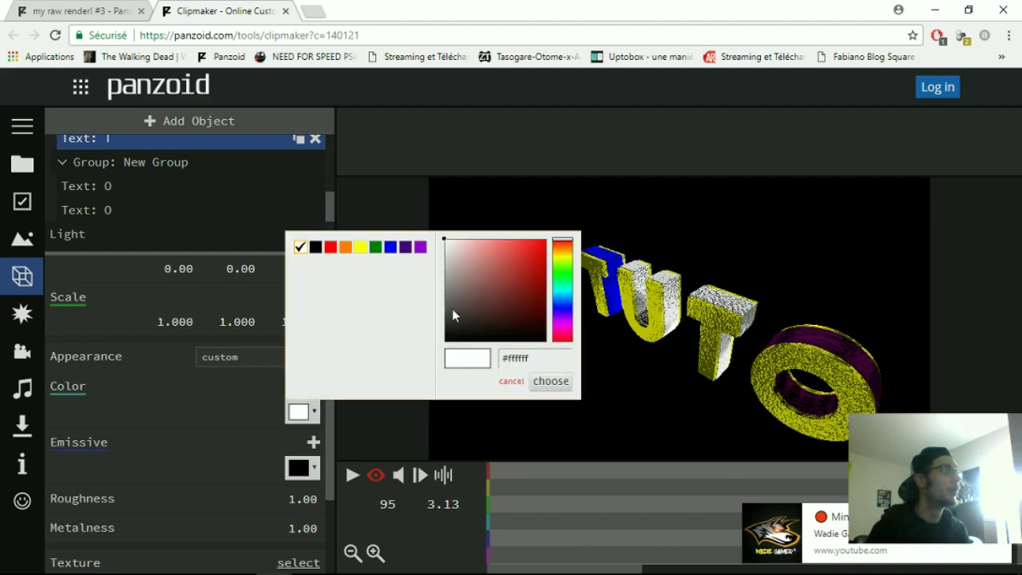
{"action": "left_click", "coordinate": [406, 251]}
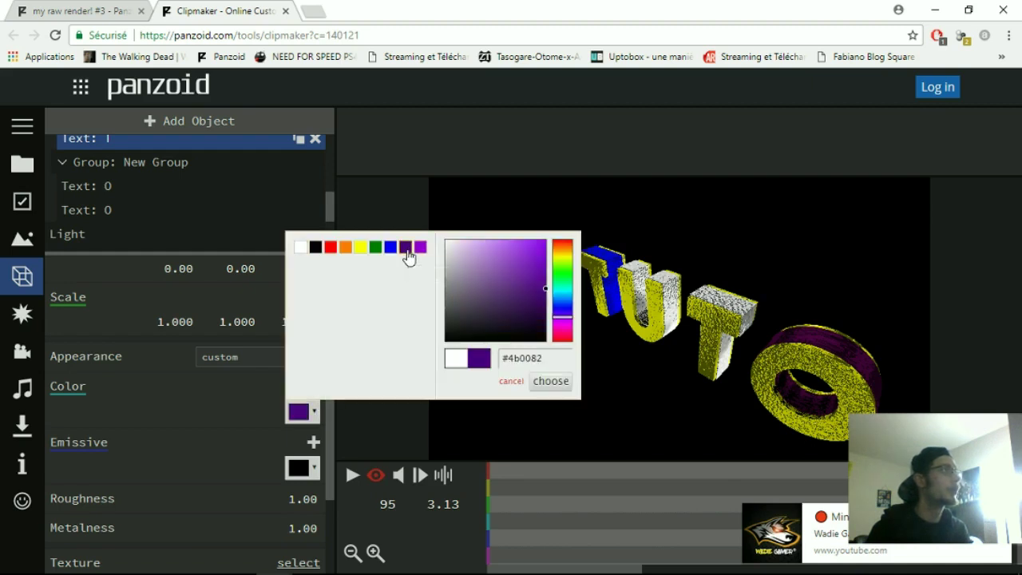
{"action": "left_click", "coordinate": [559, 383]}
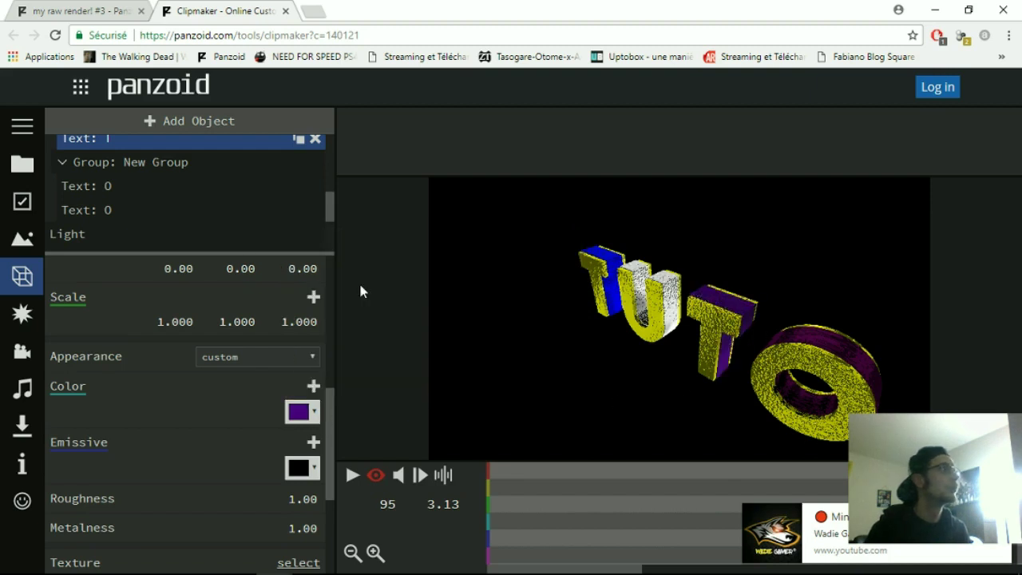
Copy the hex color code #56034d from the second O text in the fourth letter group
{"action": "left_click", "coordinate": [88, 211]}
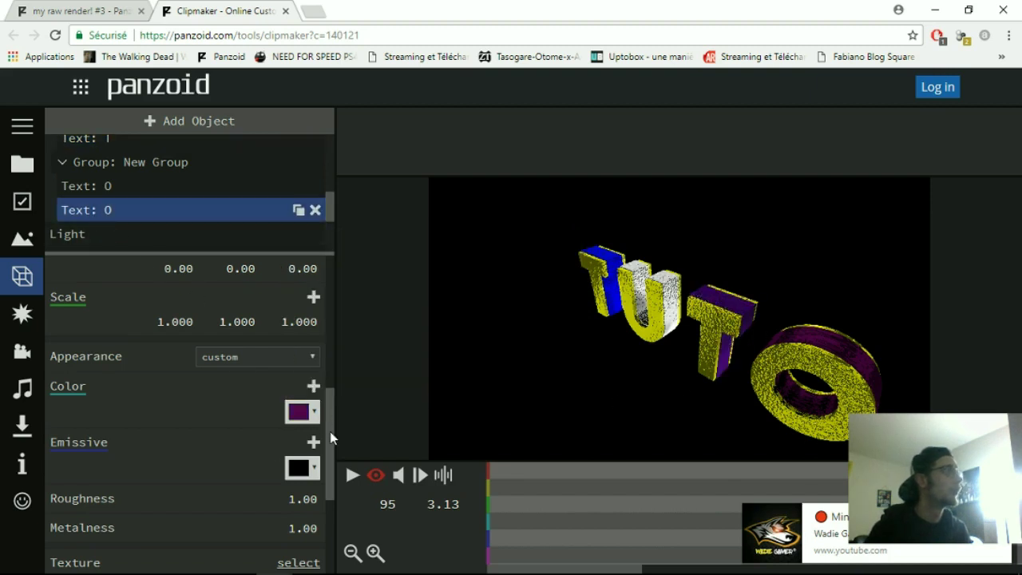
{"action": "left_click", "coordinate": [314, 413]}
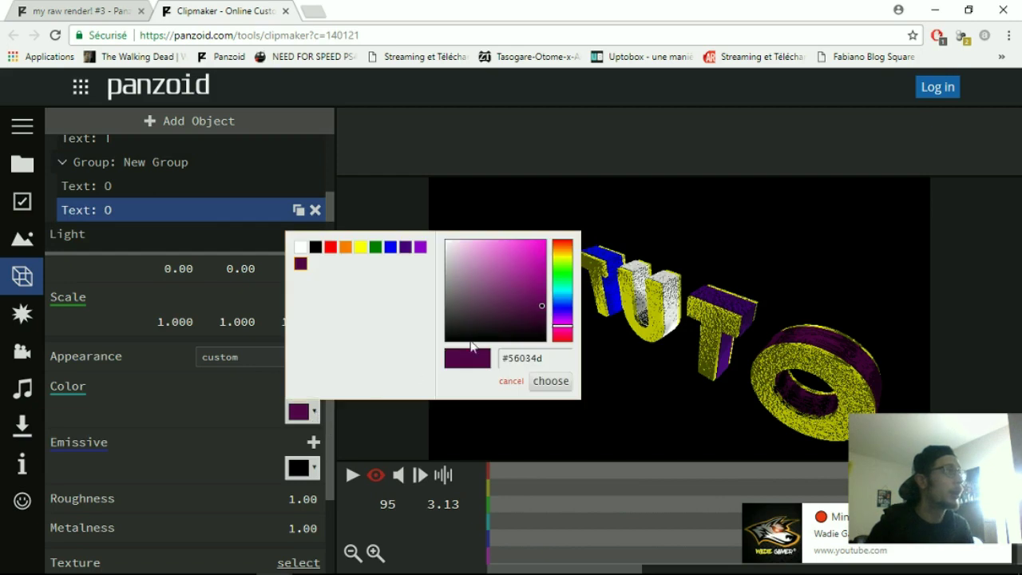
{"action": "left_click_drag", "start_coordinate": [548, 359], "coordinate": [499, 356]}
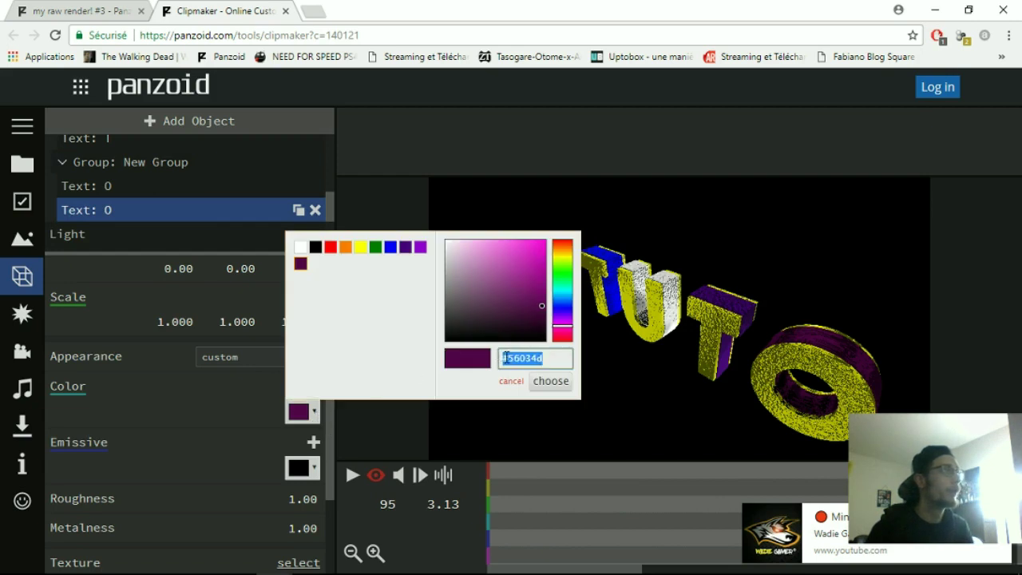
{"action": "right_click", "coordinate": [506, 357]}
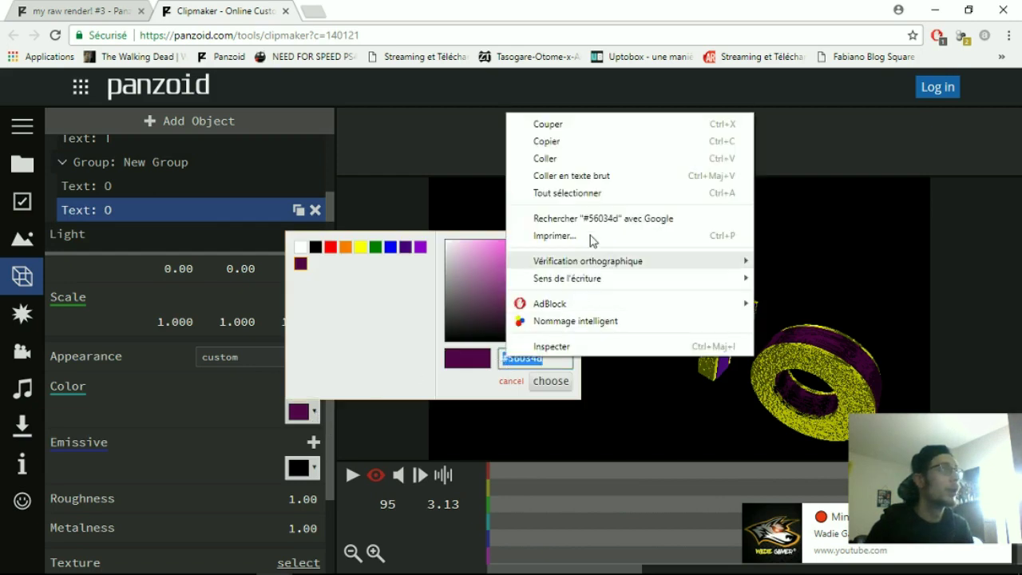
{"action": "left_click", "coordinate": [550, 144]}
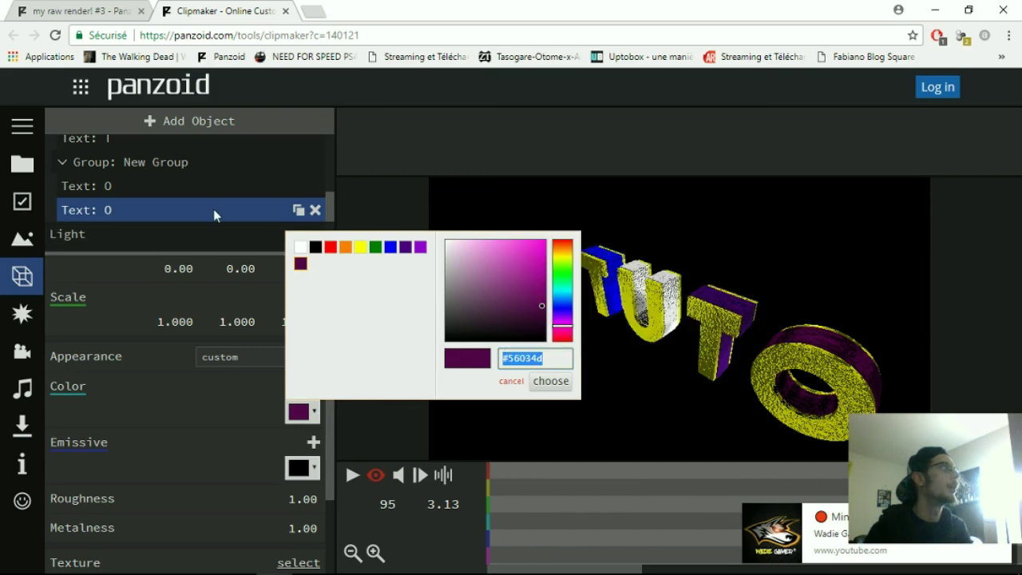
Apply the copied dark purple #56034d as the color of the second T text in the third letter group
{"action": "left_click", "coordinate": [141, 146]}
{"action": "left_click", "coordinate": [316, 412]}
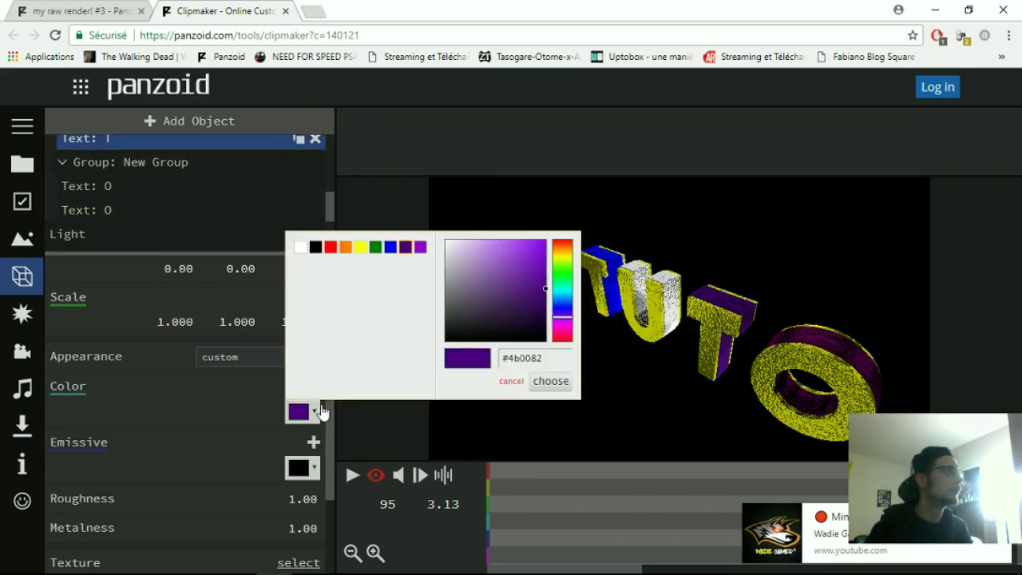
{"action": "left_click_drag", "start_coordinate": [551, 358], "coordinate": [498, 358]}
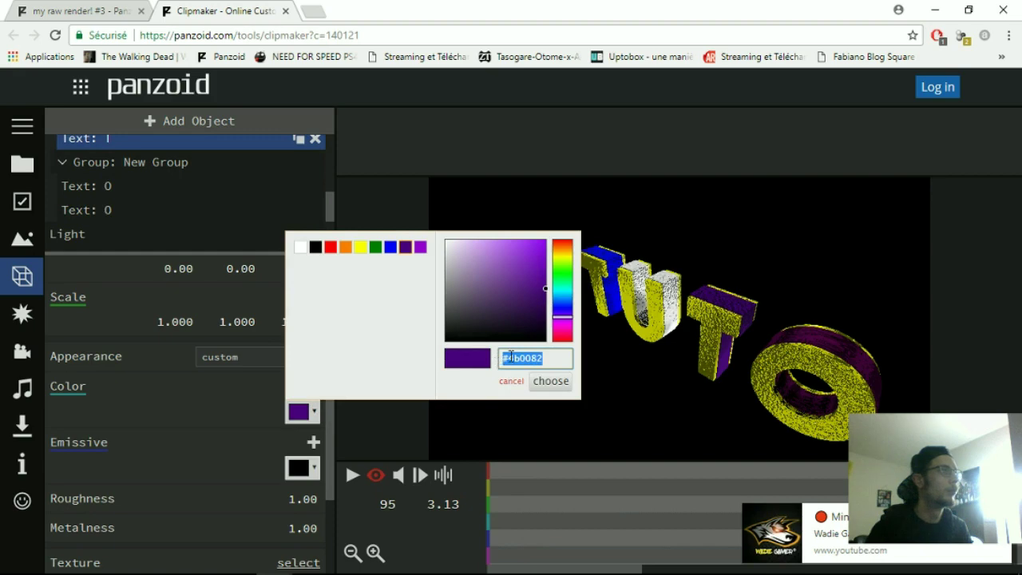
{"action": "right_click", "coordinate": [511, 356]}
{"action": "left_click", "coordinate": [549, 160]}
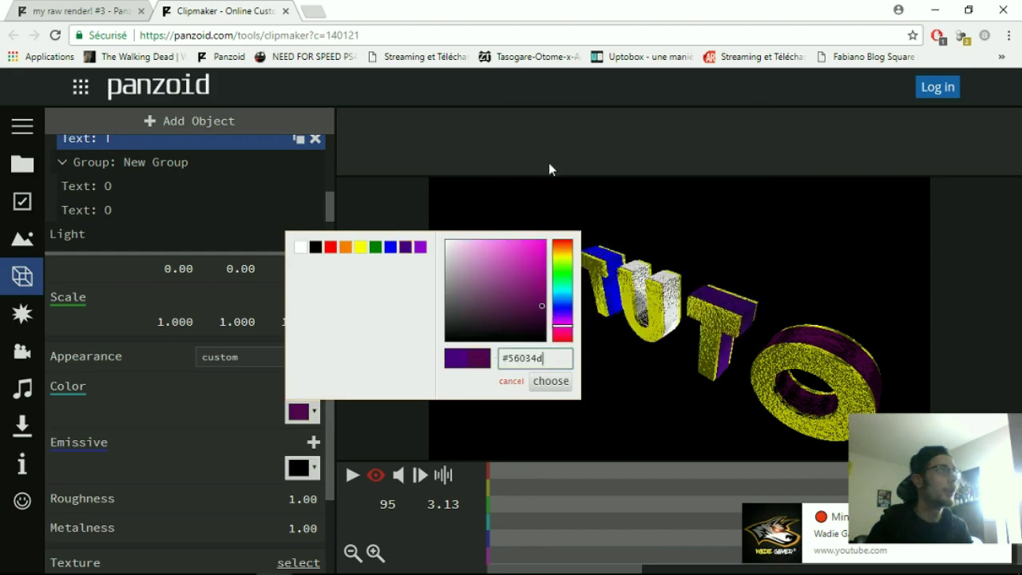
{"action": "left_click", "coordinate": [563, 382]}
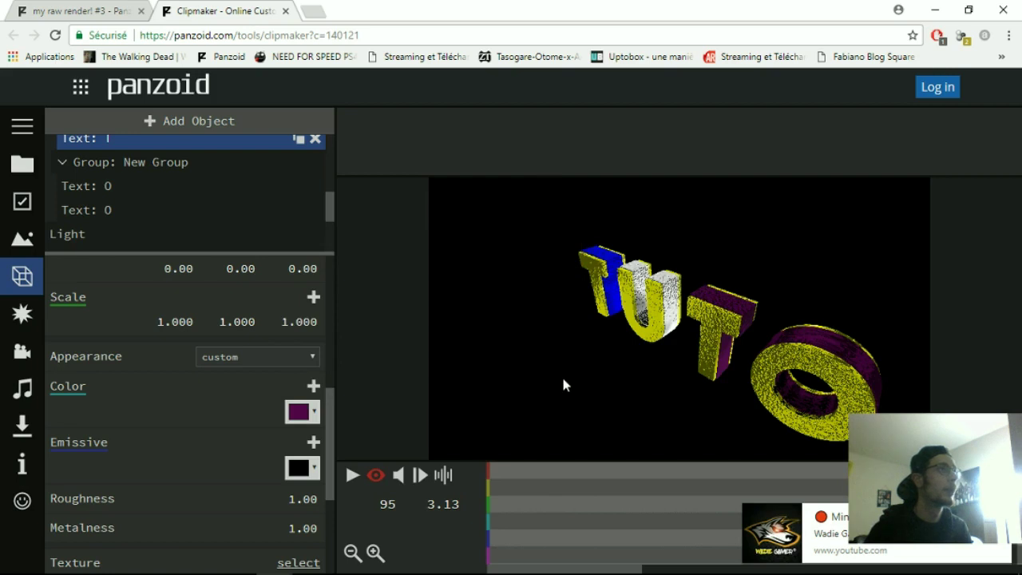
Set the color of the second U text in the second letter group to the copied #56034d
{"action": "scroll", "coordinate": [97, 190], "scroll_direction": "up", "scroll_amount": 1}
{"action": "scroll", "coordinate": [107, 200], "scroll_direction": "down", "scroll_amount": 1}
{"action": "left_click", "coordinate": [108, 212]}
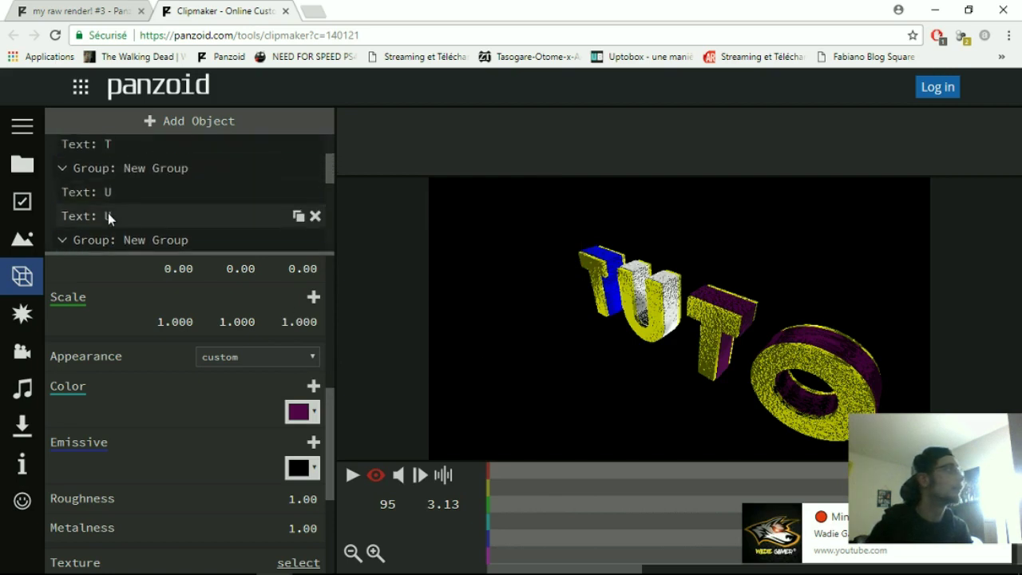
{"action": "left_click", "coordinate": [317, 413]}
{"action": "left_click_drag", "start_coordinate": [556, 356], "coordinate": [503, 353]}
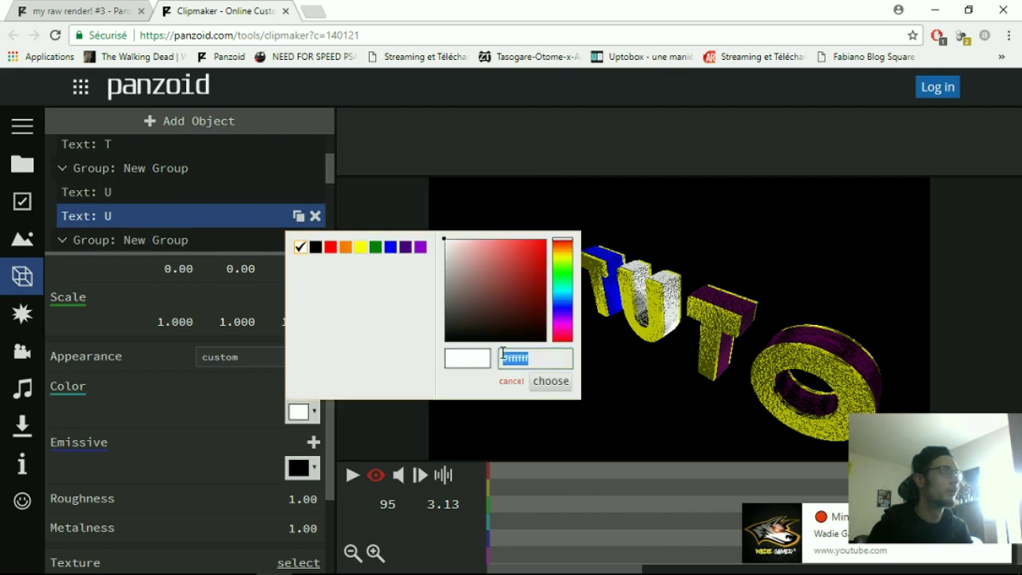
{"action": "right_click", "coordinate": [506, 356]}
{"action": "left_click", "coordinate": [550, 159]}
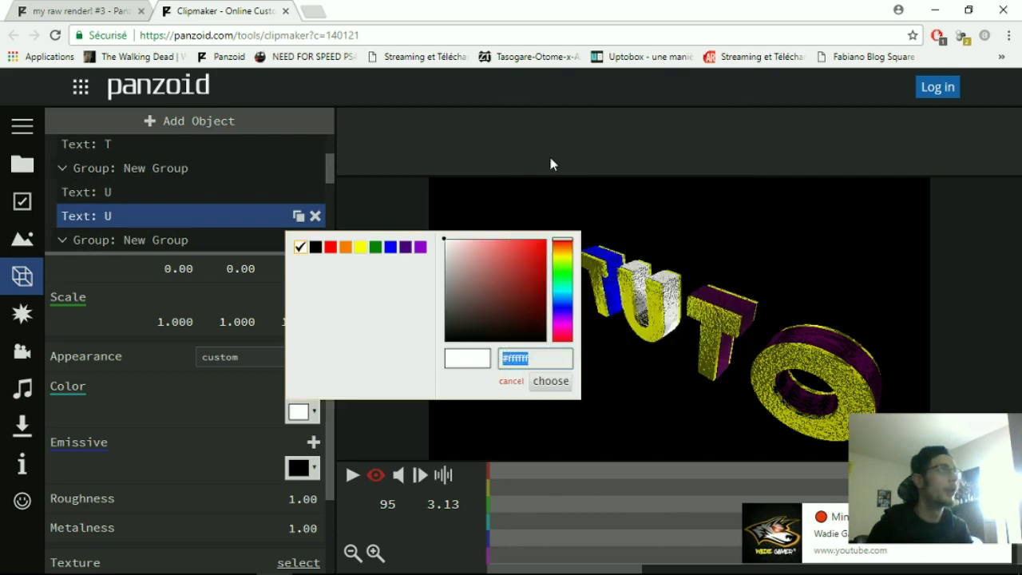
{"action": "left_click", "coordinate": [551, 381]}
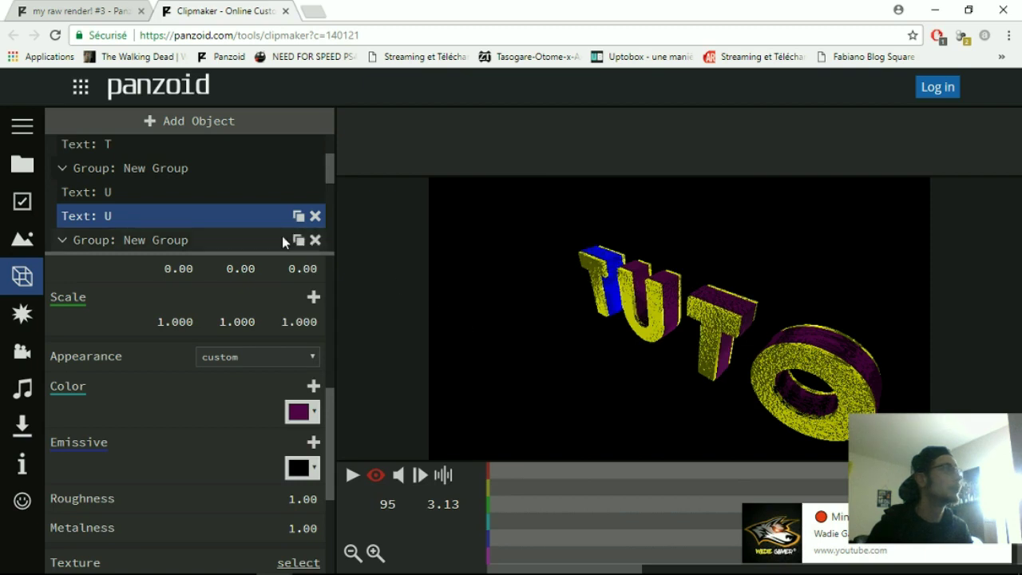
Replace the blue of the second T text in the first letter group with the copied #56034d
{"action": "scroll", "coordinate": [282, 240], "scroll_direction": "up", "scroll_amount": 2}
{"action": "left_click", "coordinate": [162, 217]}
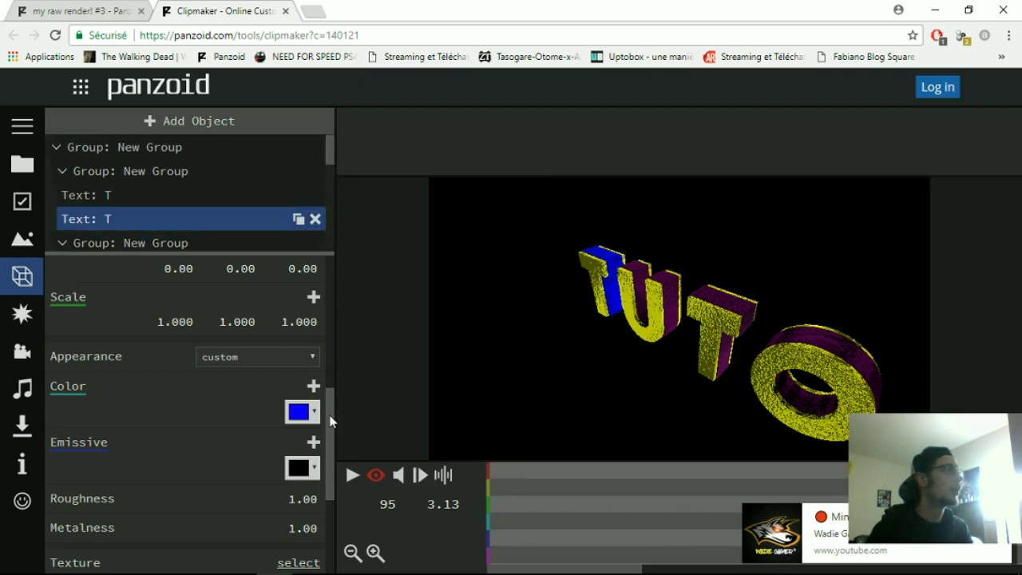
{"action": "left_click", "coordinate": [302, 412]}
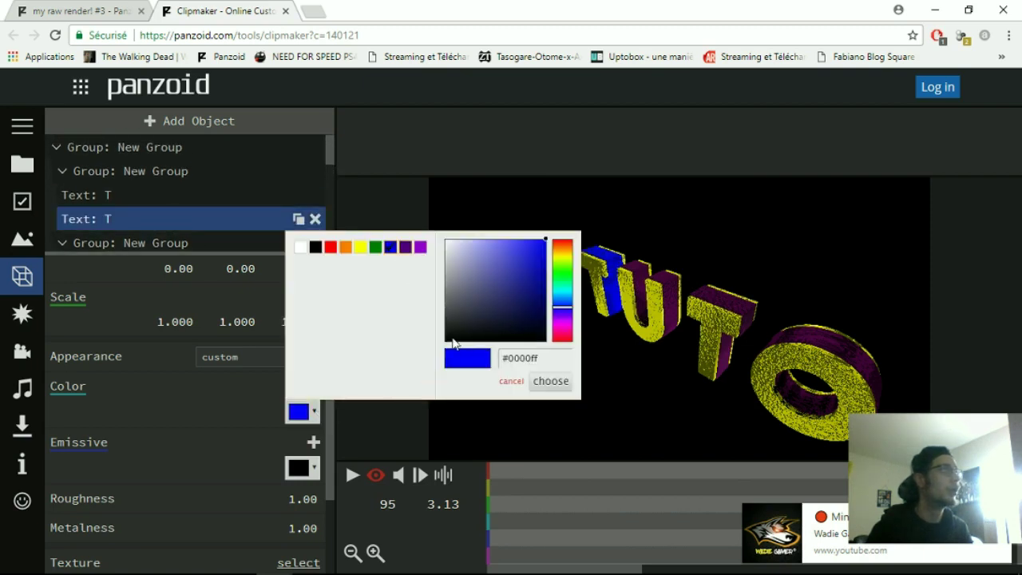
{"action": "left_click_drag", "start_coordinate": [543, 357], "coordinate": [500, 353]}
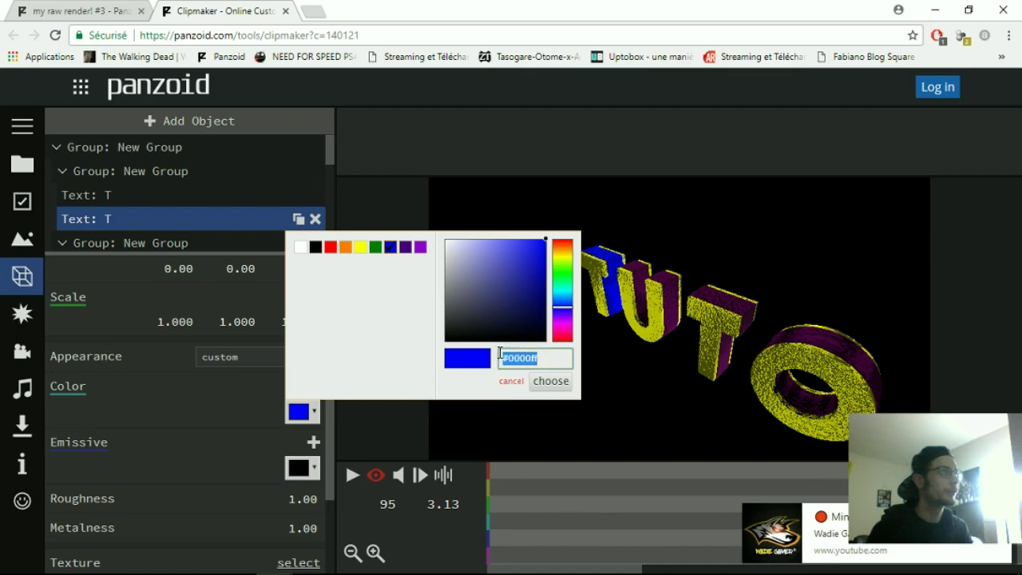
{"action": "right_click", "coordinate": [508, 357]}
{"action": "left_click", "coordinate": [542, 156]}
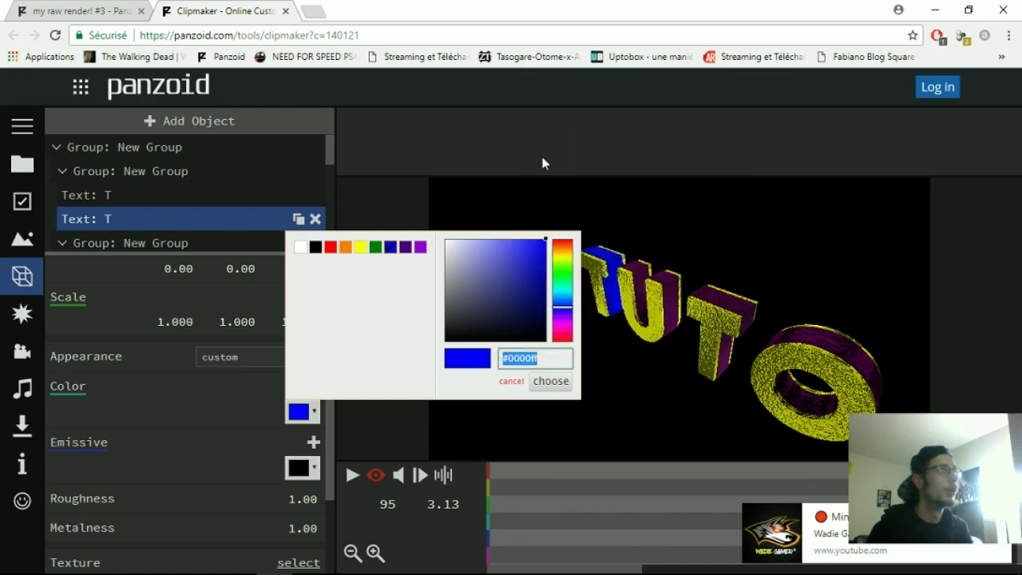
{"action": "left_click", "coordinate": [568, 385]}
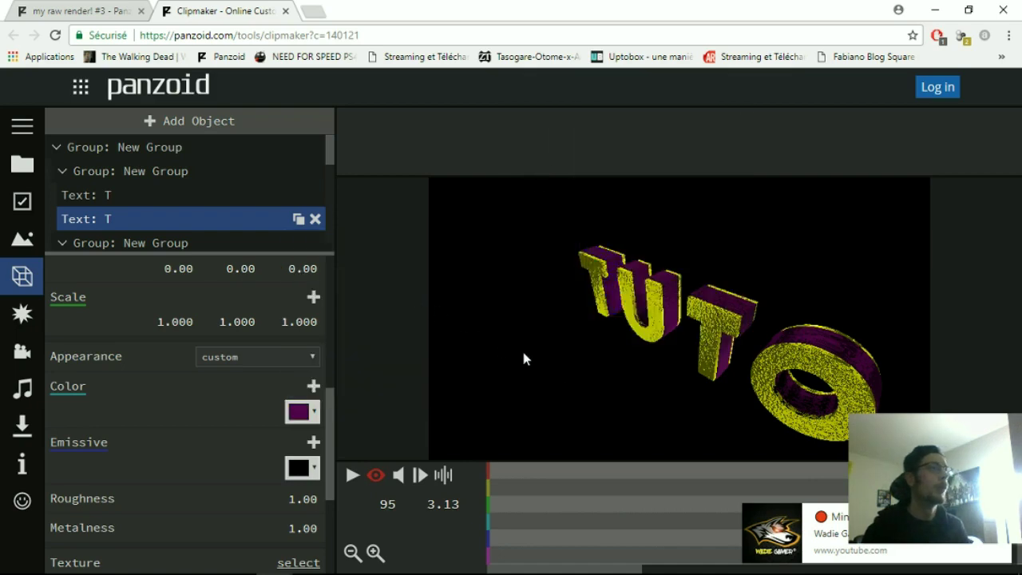
Play the intro animation to preview the recolored letters and pause it at frame 215
{"action": "left_click", "coordinate": [352, 477]}
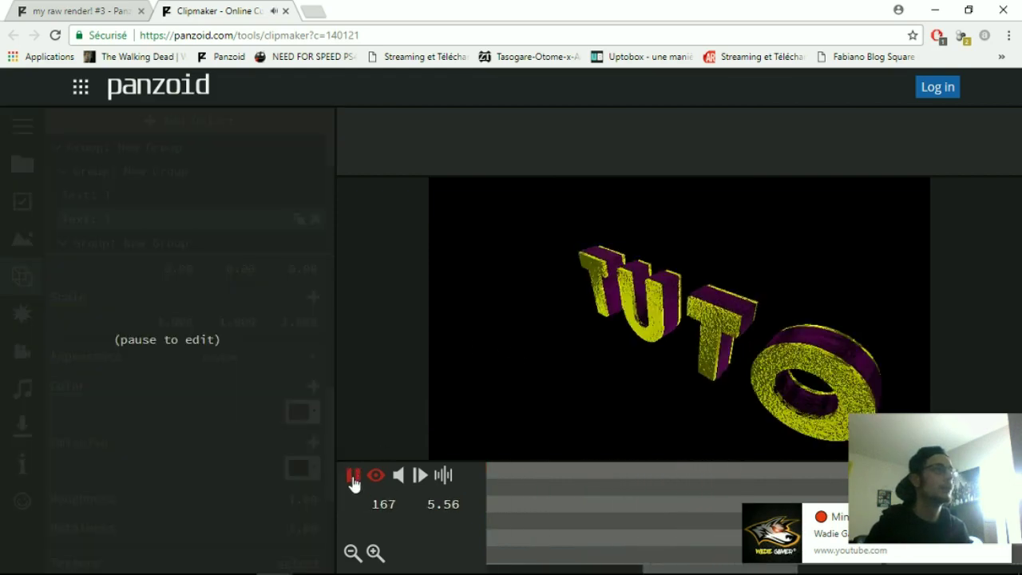
{"action": "left_click", "coordinate": [353, 477]}
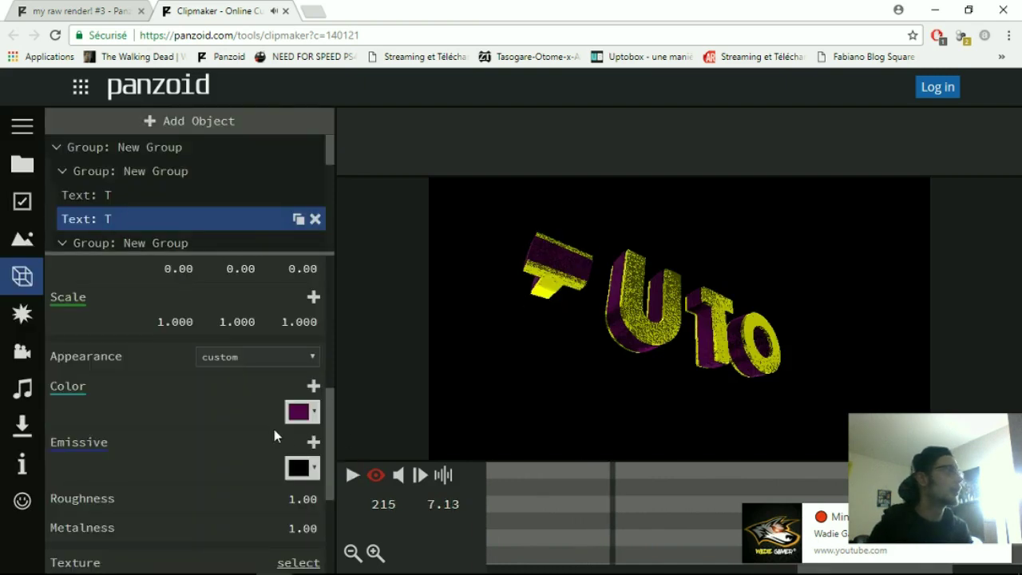
Try a white #ffffff emissive color on the second T text in the first letter group
{"action": "left_click", "coordinate": [314, 468]}
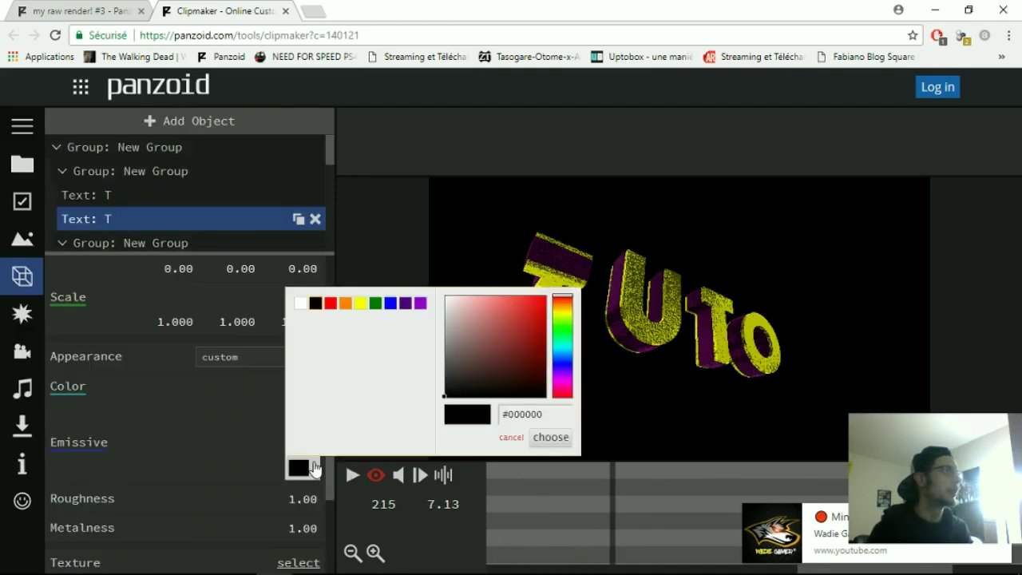
{"action": "left_click", "coordinate": [300, 303]}
{"action": "left_click", "coordinate": [550, 438]}
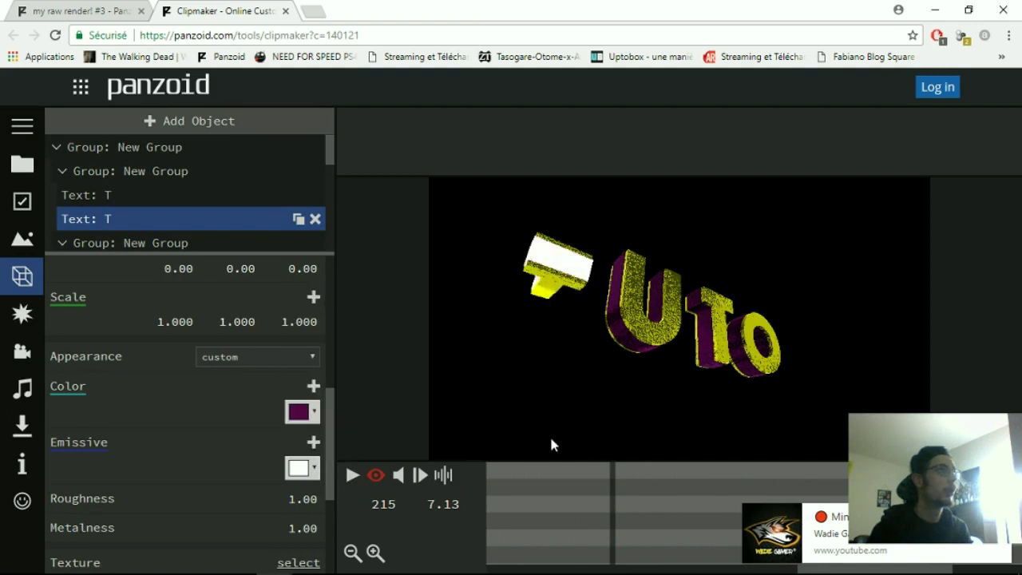
{"action": "left_click", "coordinate": [314, 470]}
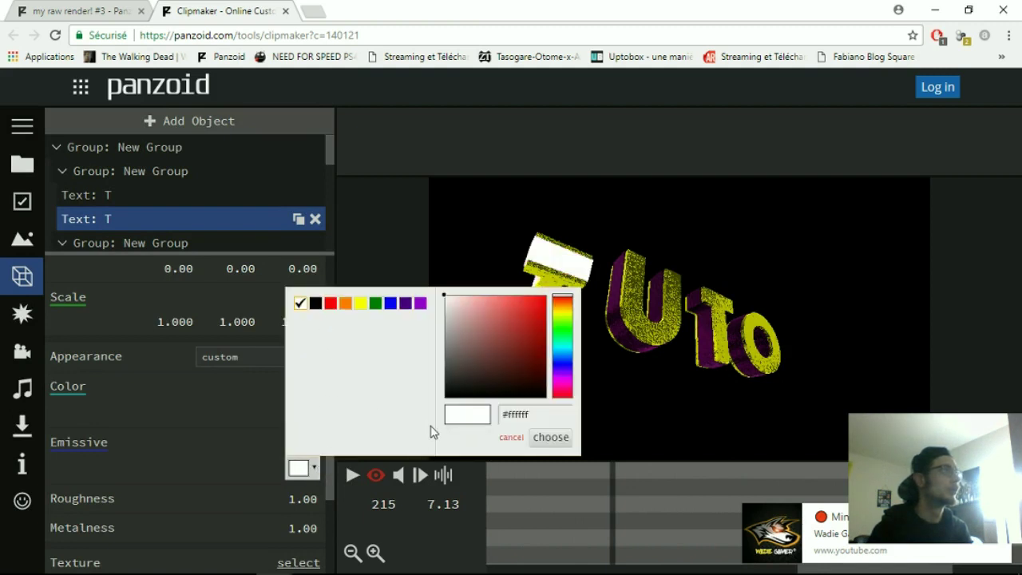
{"action": "left_click", "coordinate": [513, 437]}
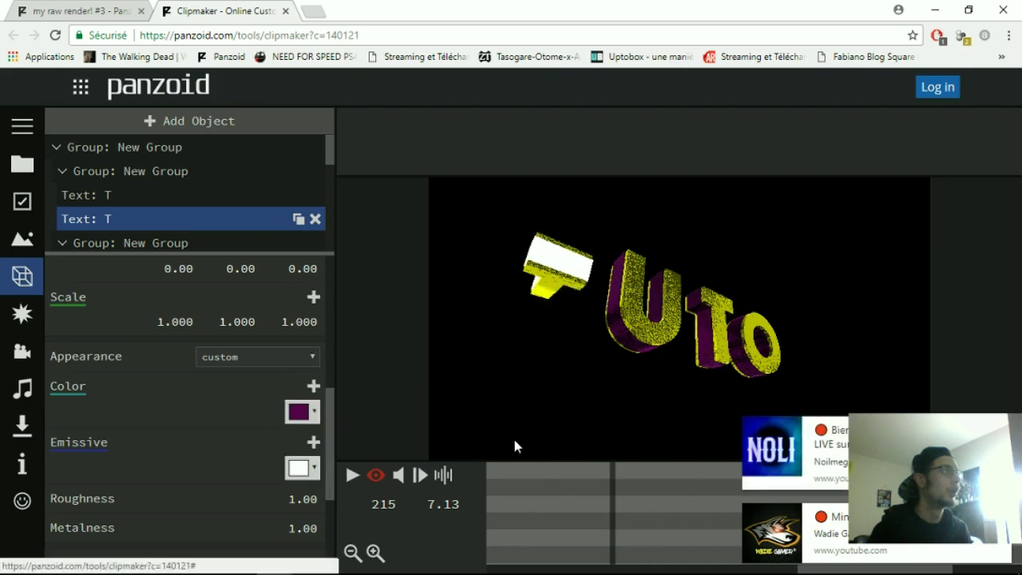
Reset the emissive color of the second T text in the first letter group to black, #000000
{"action": "left_click", "coordinate": [306, 468]}
{"action": "left_click", "coordinate": [315, 303]}
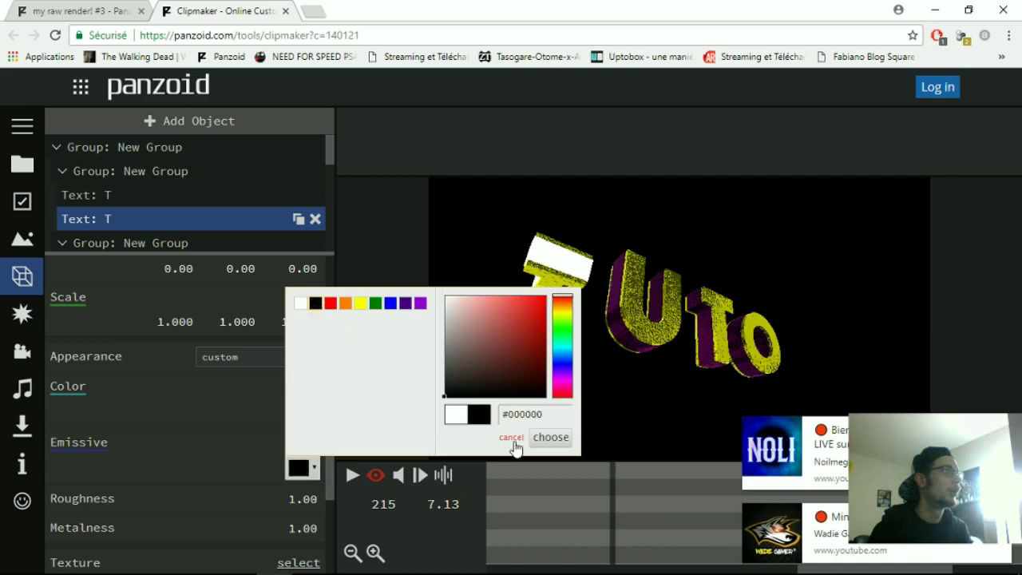
{"action": "left_click", "coordinate": [550, 437]}
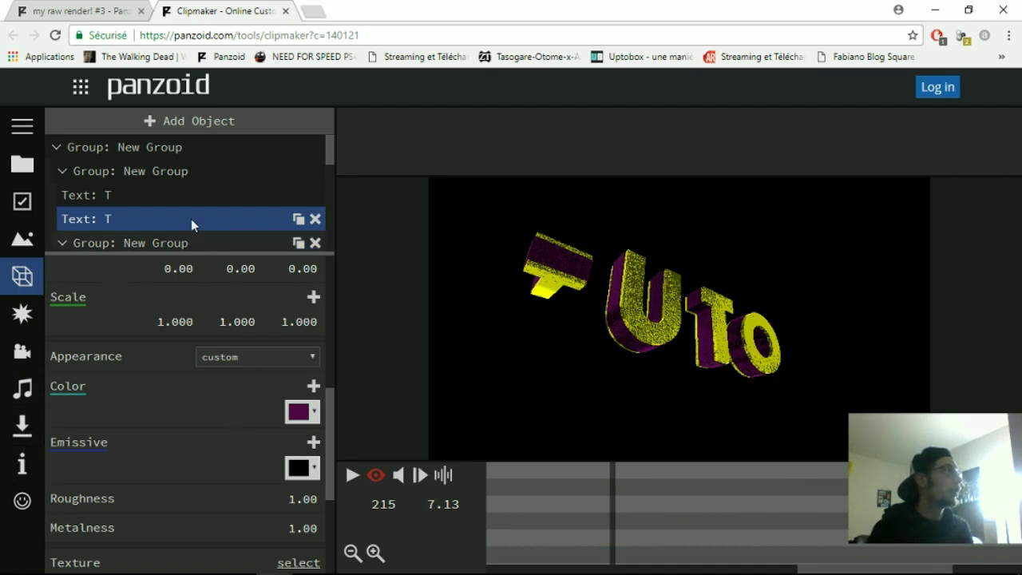
Render the intro in balanced mode as .mkv (vp8/opus) and download the finished video
{"action": "scroll", "coordinate": [211, 228], "scroll_direction": "down", "scroll_amount": 1}
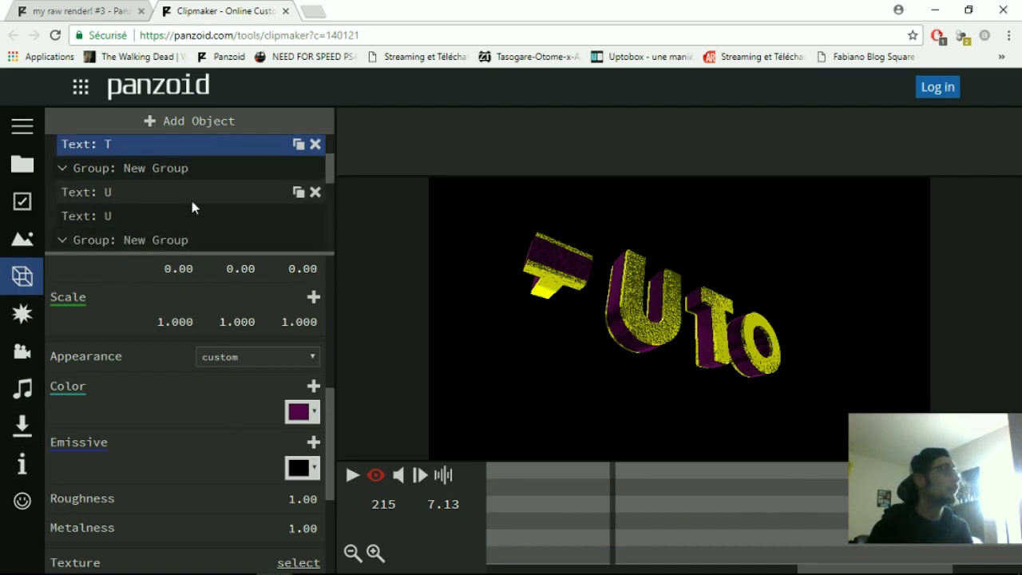
{"action": "scroll", "coordinate": [191, 200], "scroll_direction": "down", "scroll_amount": 1}
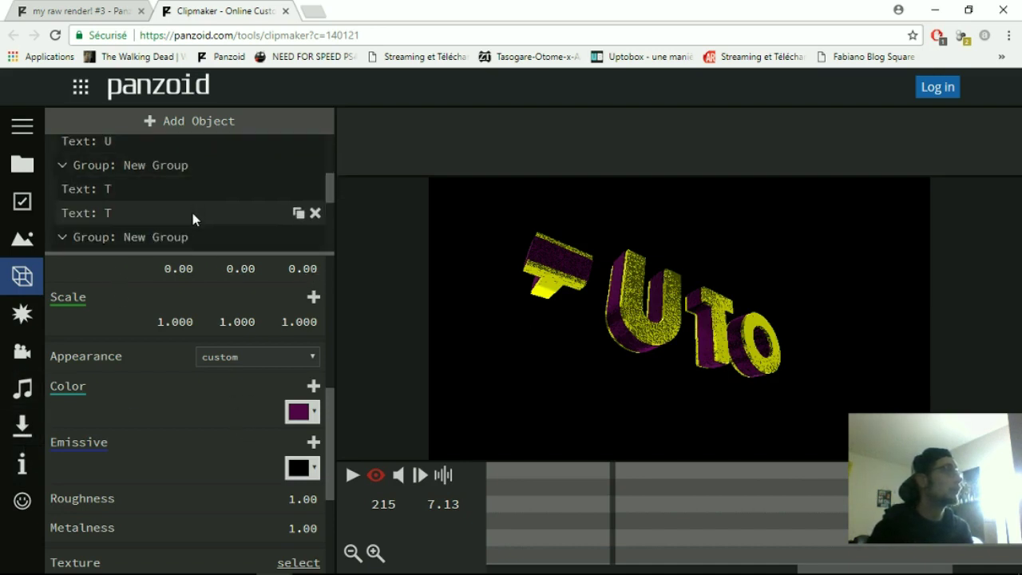
{"action": "left_click", "coordinate": [23, 425]}
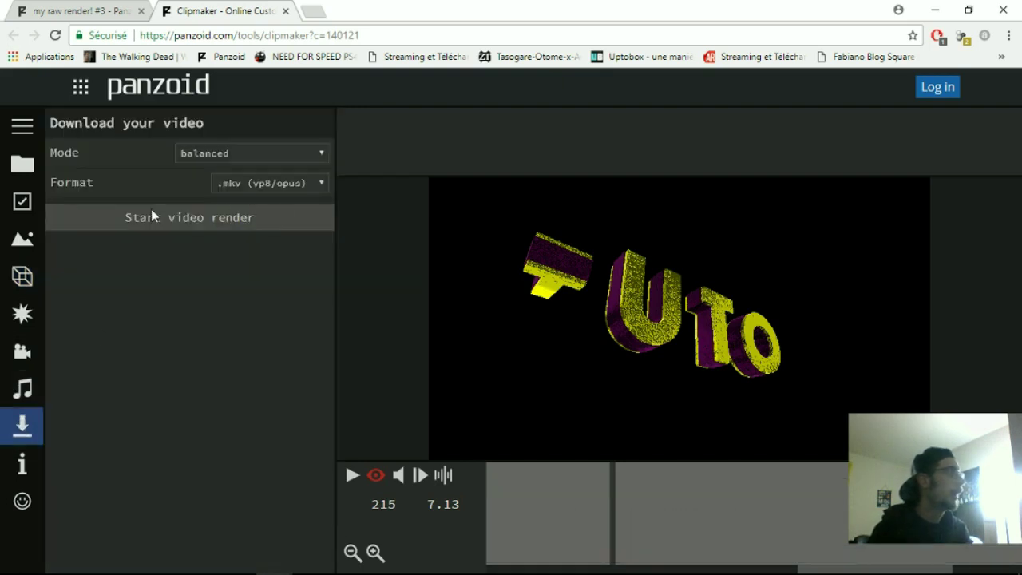
{"action": "left_click", "coordinate": [222, 219]}
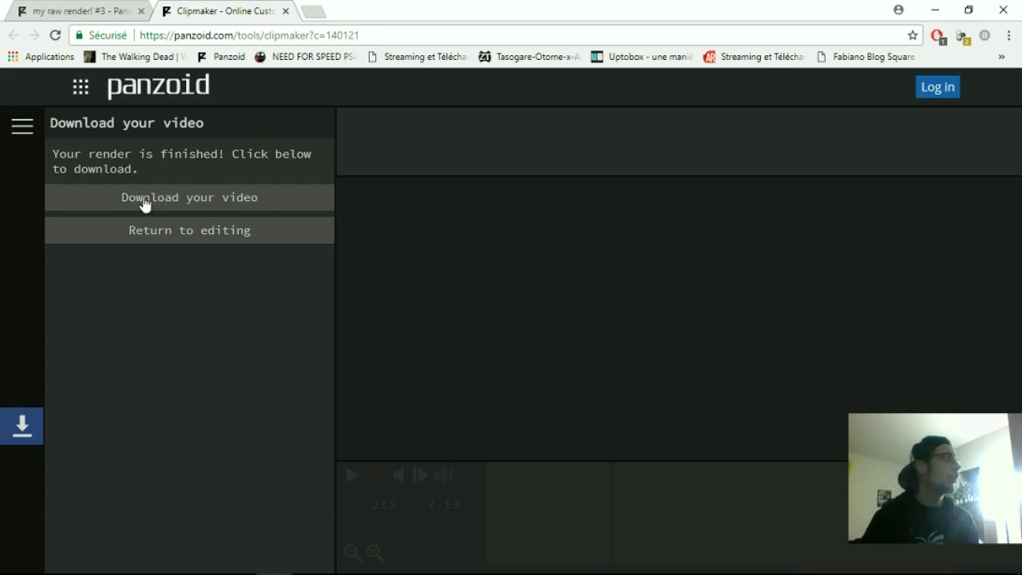
{"action": "left_click", "coordinate": [193, 200]}
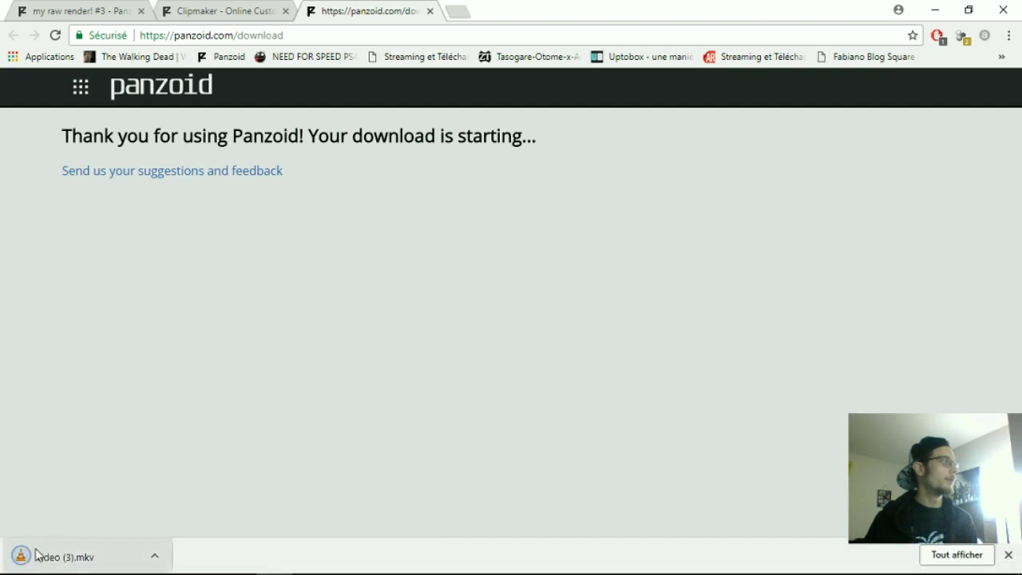
Open the downloaded video (3).mkv in VLC media player and lower the system volume to 8
{"action": "left_click", "coordinate": [92, 556]}
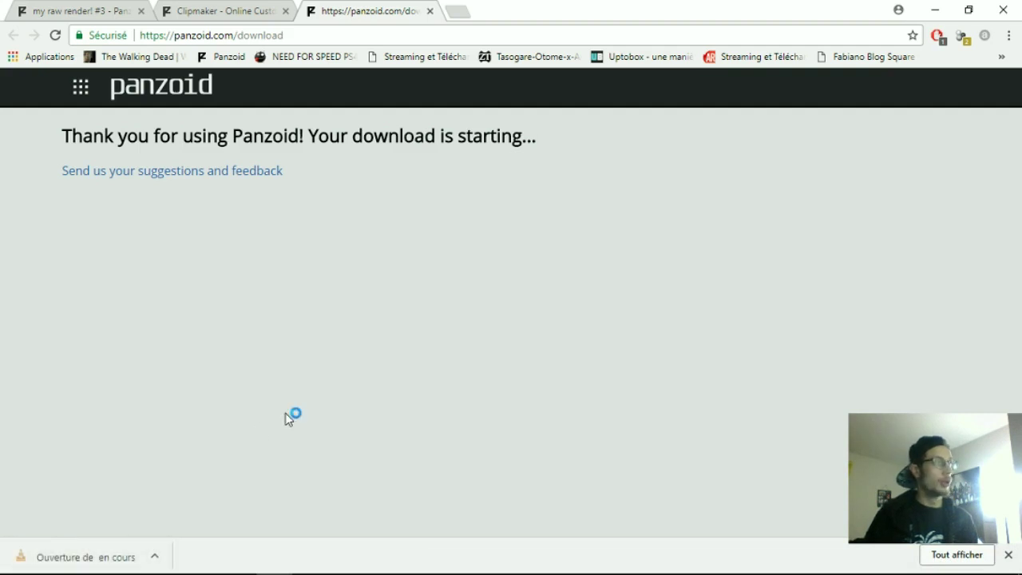
{"action": "key", "text": "XF86AudioLowerVolume"}
{"action": "key", "text": "XF86AudioLowerVolume"}
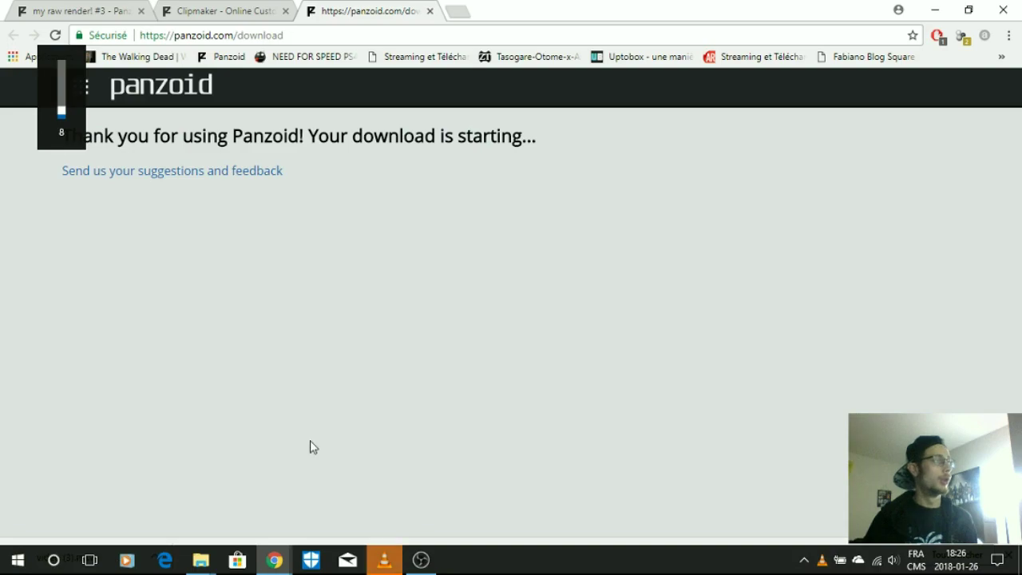
{"action": "left_click", "coordinate": [398, 557]}
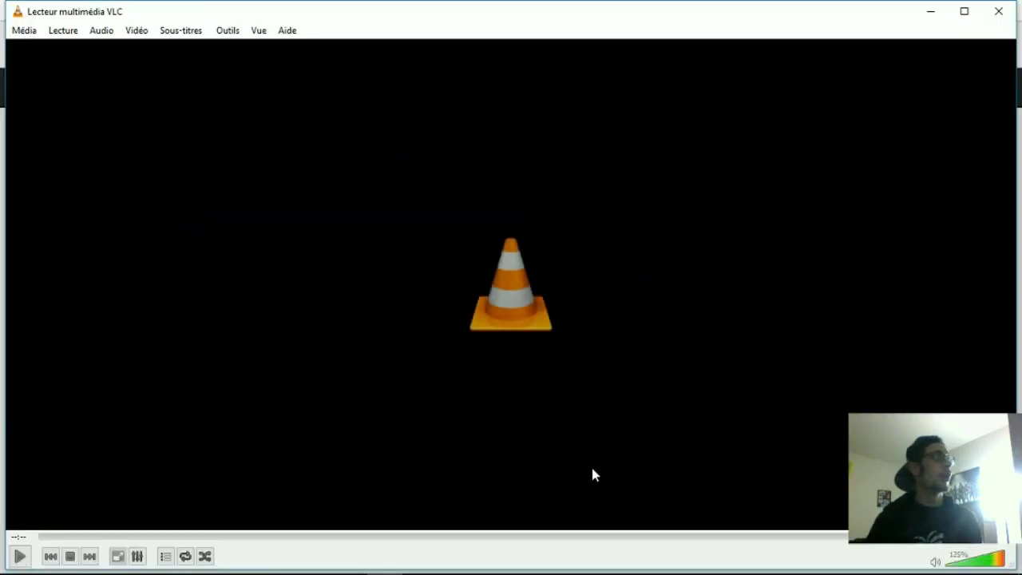
{"action": "mouse_move", "coordinate": [386, 559]}
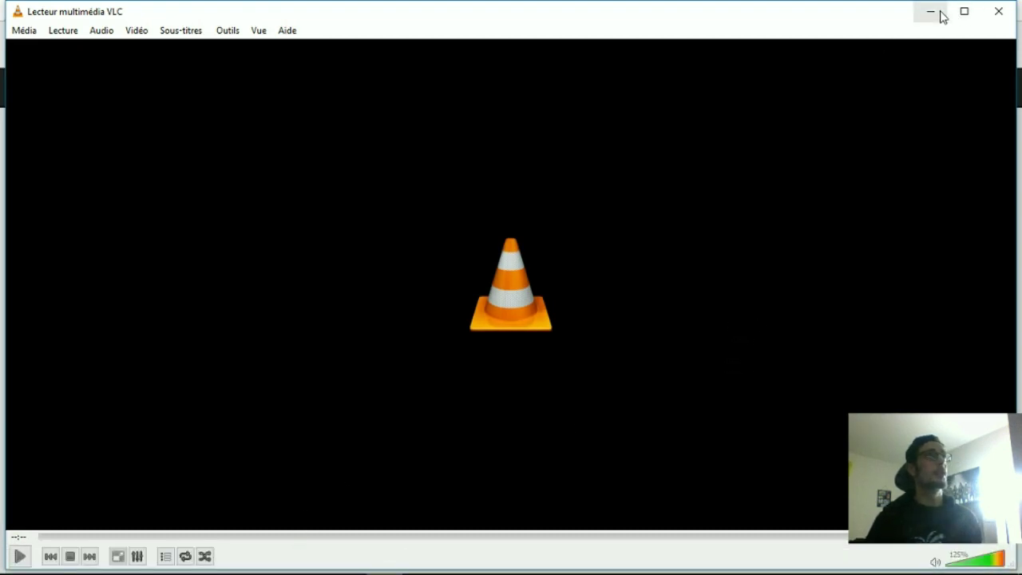
Close the media player and search Google Images for "demon" in a new browser tab
{"action": "left_click", "coordinate": [997, 12]}
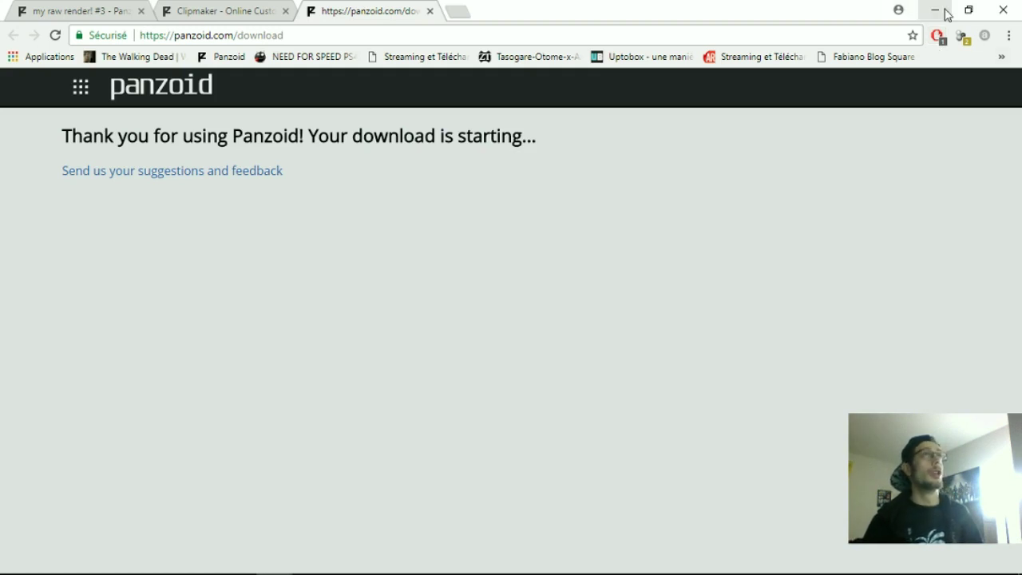
{"action": "left_click", "coordinate": [457, 14]}
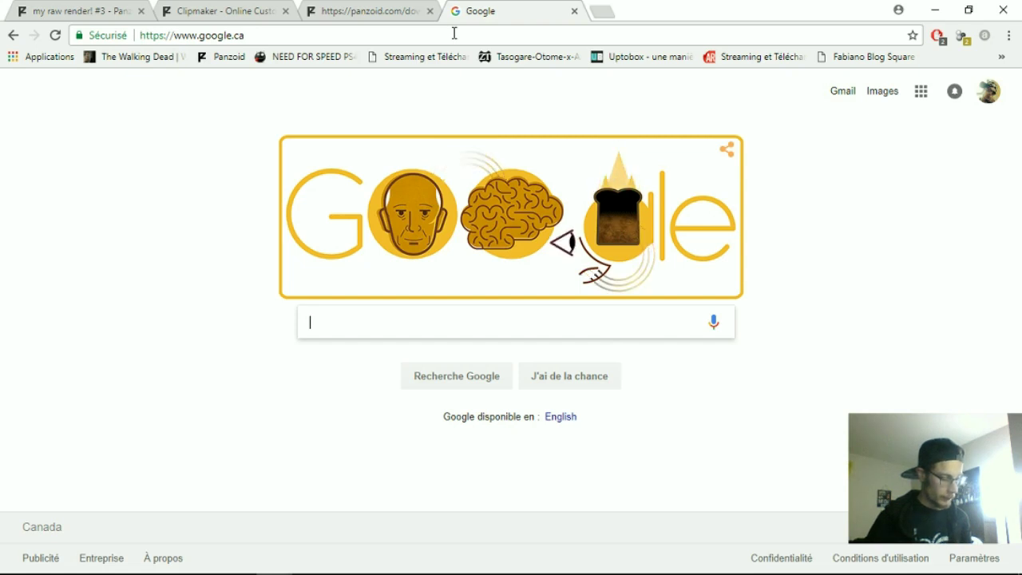
{"action": "type", "text": "demon"}
{"action": "key", "text": "Return"}
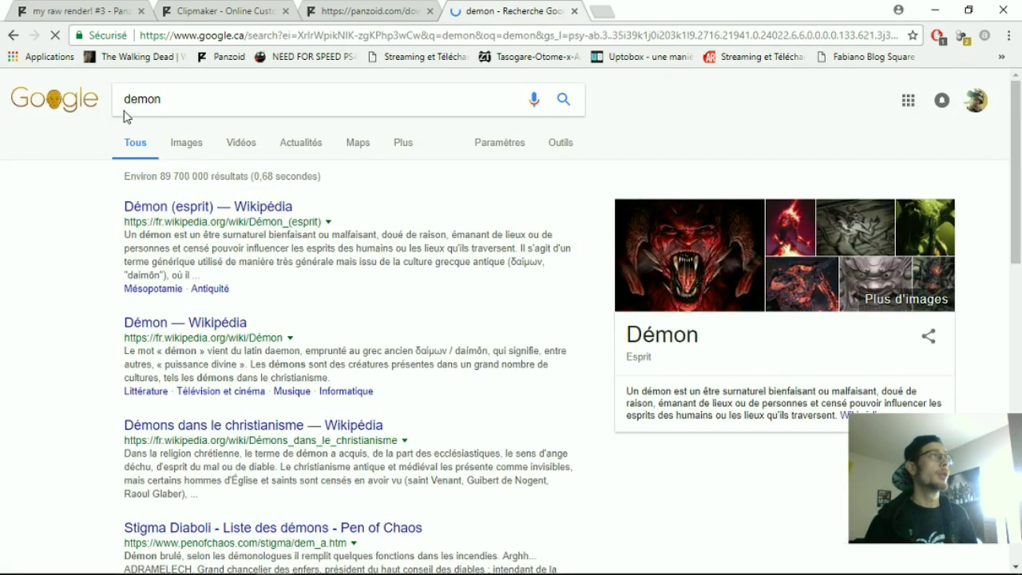
{"action": "left_click", "coordinate": [180, 149]}
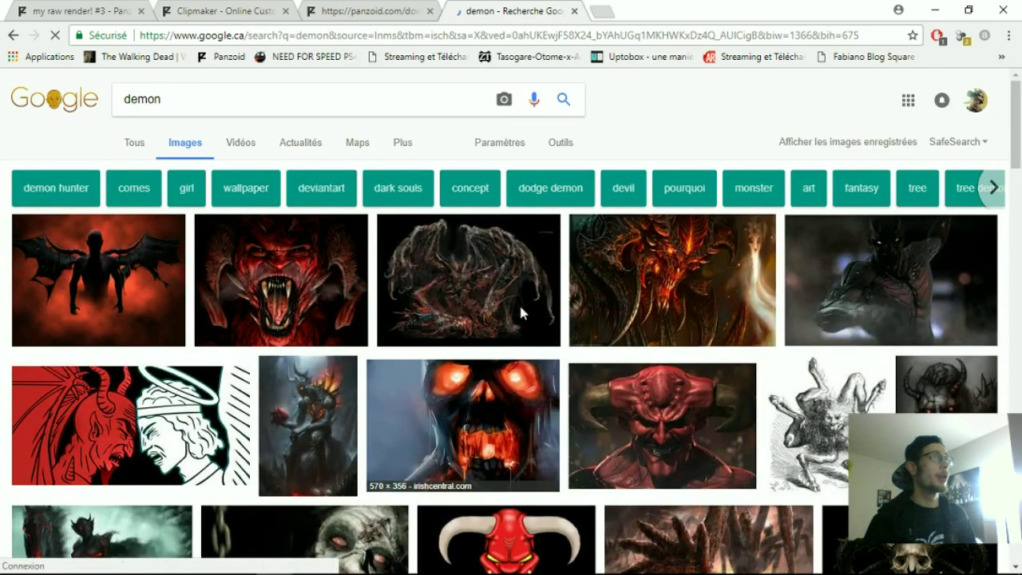
Open the fiery horned demon picture, choose the related 1200 × 630 Diablo version and save it to the desktop as tuto
{"action": "left_click", "coordinate": [653, 298]}
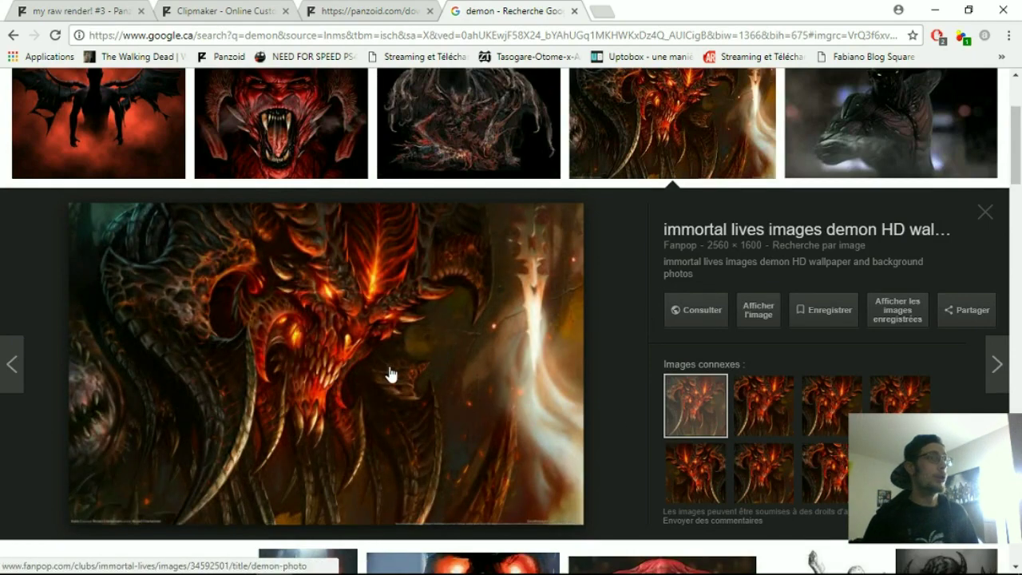
{"action": "left_click", "coordinate": [780, 405]}
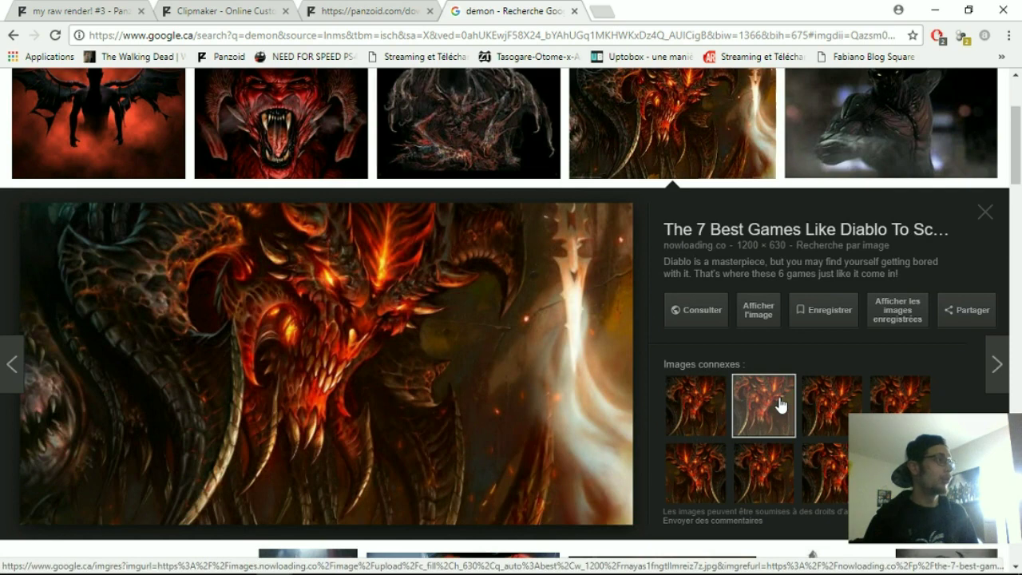
{"action": "right_click", "coordinate": [352, 422]}
{"action": "left_click", "coordinate": [405, 301]}
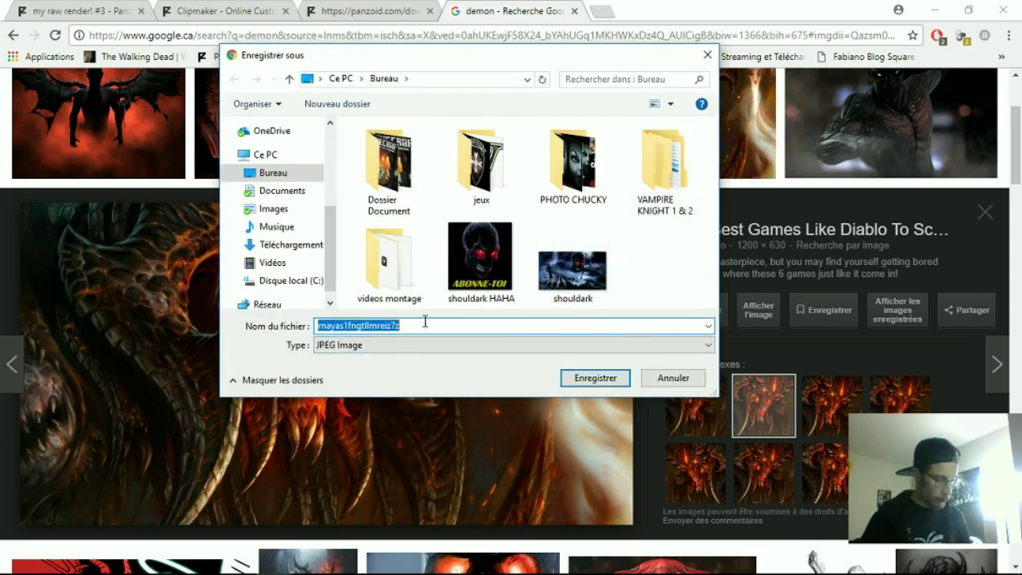
{"action": "type", "text": "to"}
{"action": "key", "text": "BackSpace"}
{"action": "type", "text": "uto"}
{"action": "key", "text": "Return"}
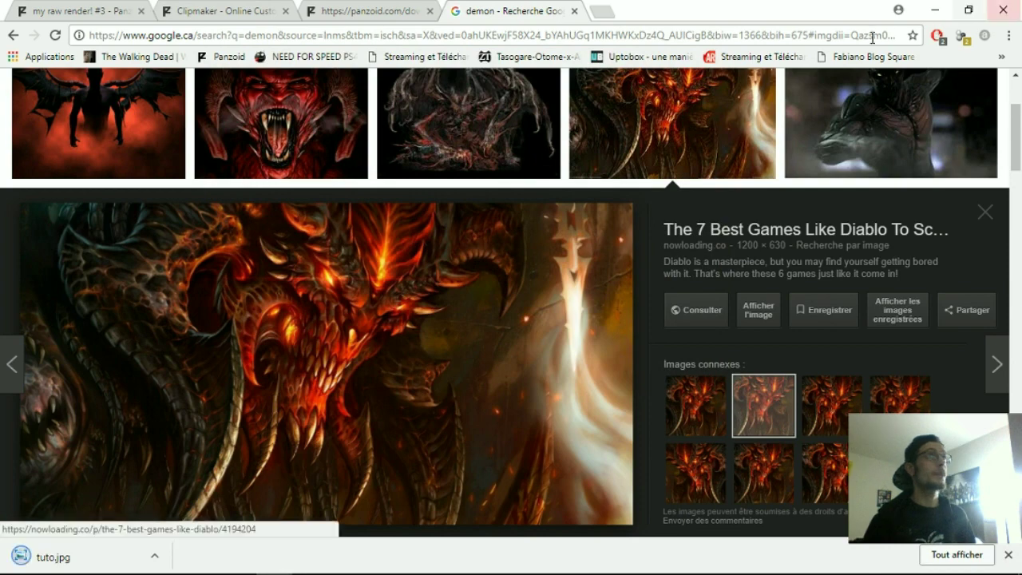
Switch to the VideoPad editor and import the tuto image from the desktop into the project's media
{"action": "left_click", "coordinate": [937, 12]}
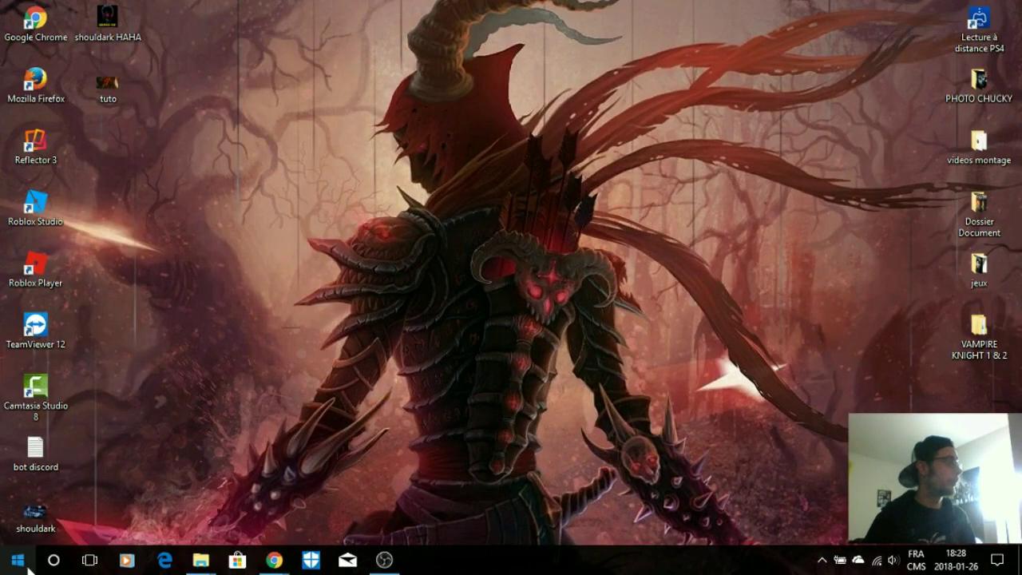
{"action": "left_click", "coordinate": [51, 559]}
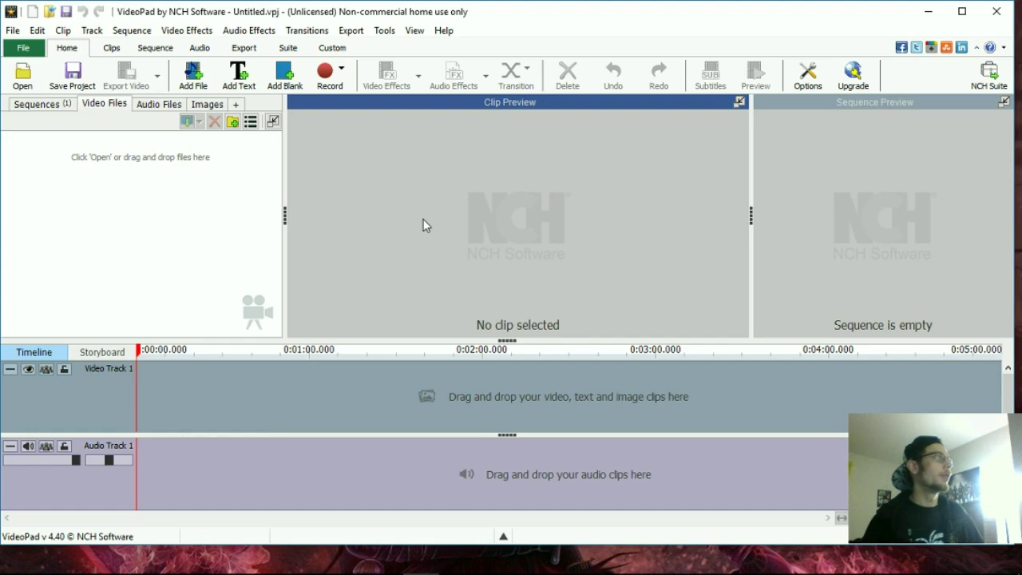
{"action": "mouse_move", "coordinate": [375, 569]}
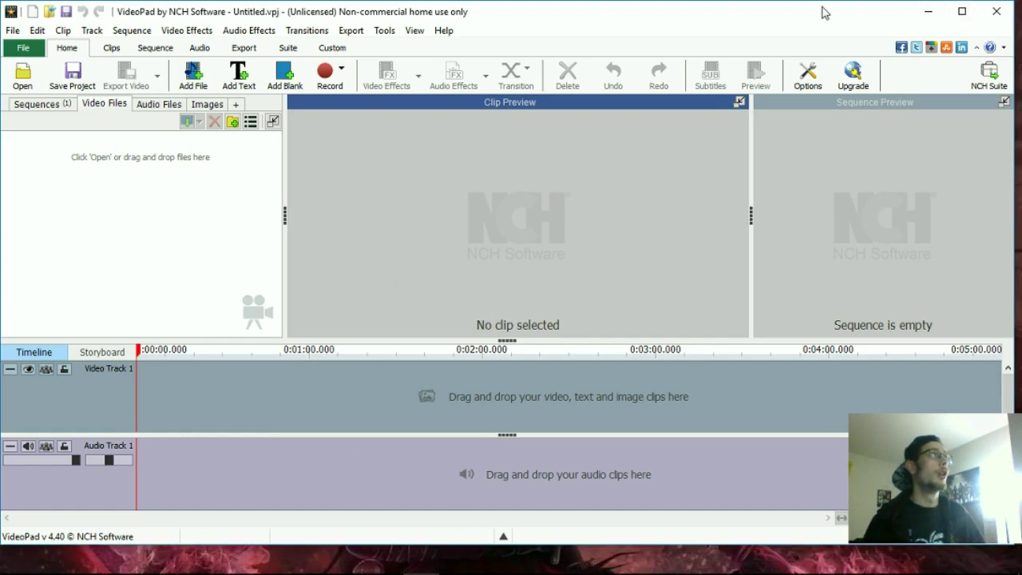
{"action": "left_click_drag", "start_coordinate": [827, 11], "coordinate": [867, 11]}
{"action": "left_click_drag", "start_coordinate": [620, 18], "coordinate": [758, 24]}
{"action": "left_click_drag", "start_coordinate": [108, 86], "coordinate": [301, 216]}
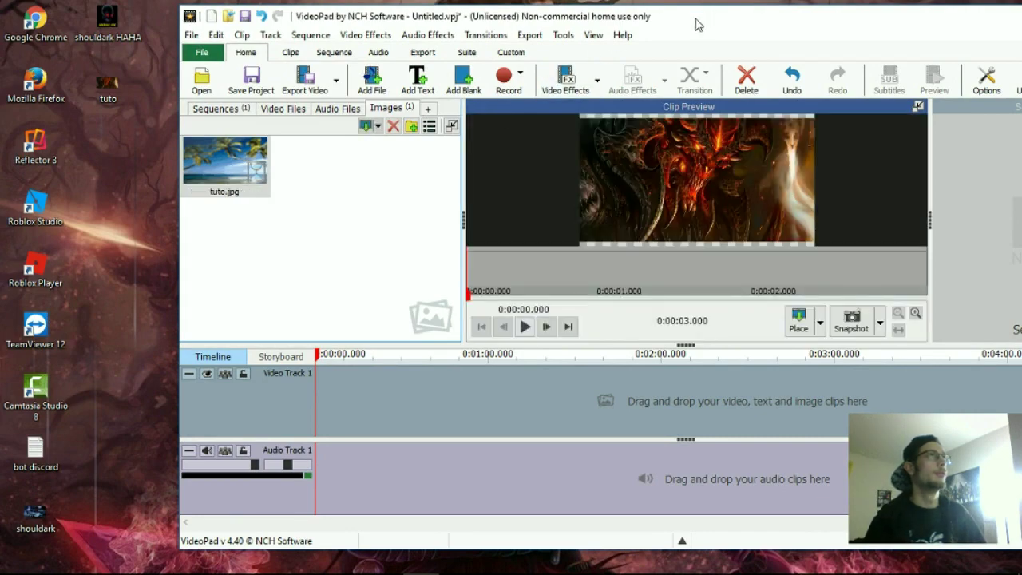
{"action": "left_click_drag", "start_coordinate": [696, 22], "coordinate": [527, 14]}
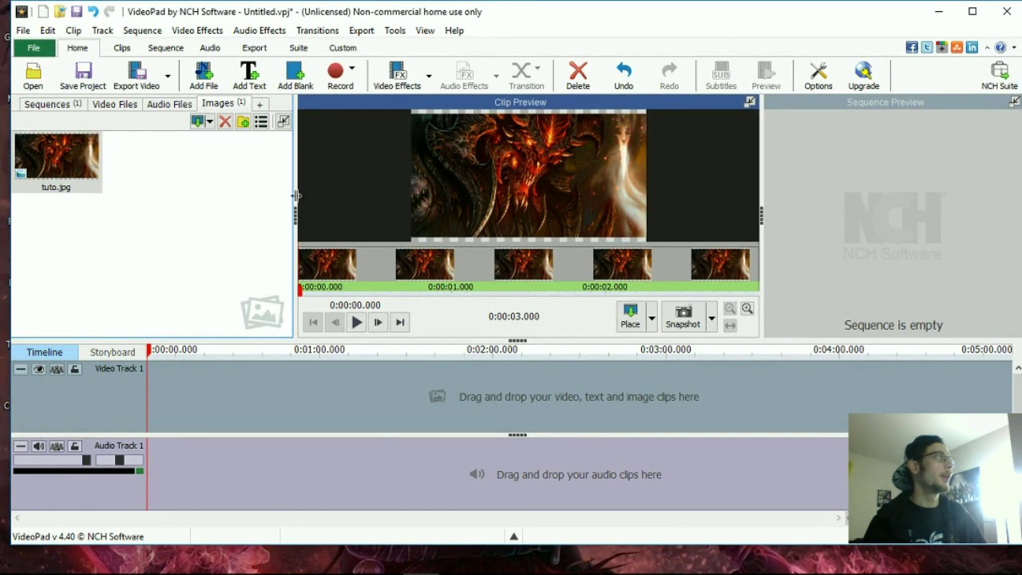
Place tuto.jpg at the start of Video Track 1 and lengthen the clip to about 25 seconds
{"action": "left_click_drag", "start_coordinate": [76, 166], "coordinate": [184, 383]}
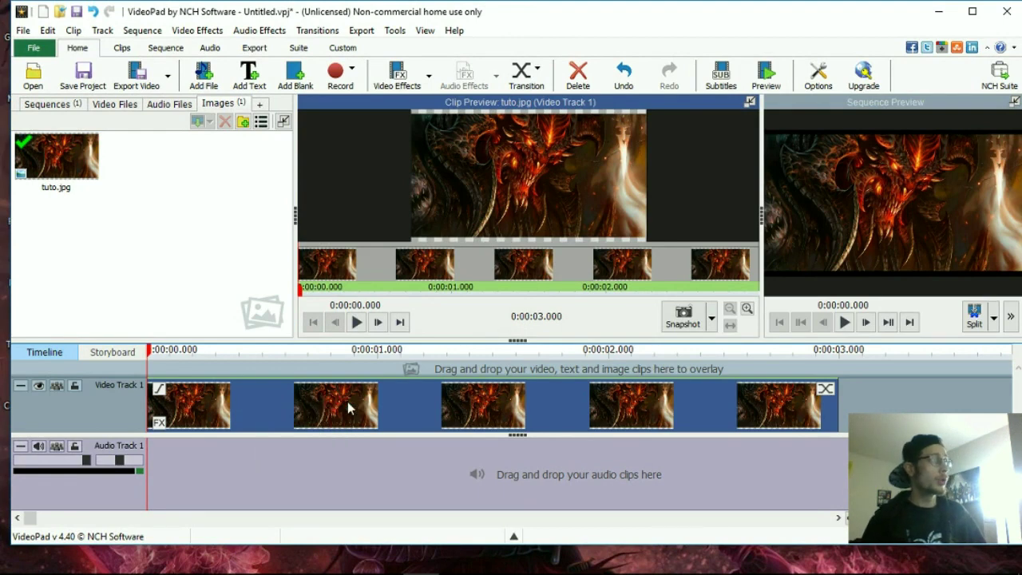
{"action": "scroll", "coordinate": [348, 407], "scroll_direction": "down", "scroll_amount": 3}
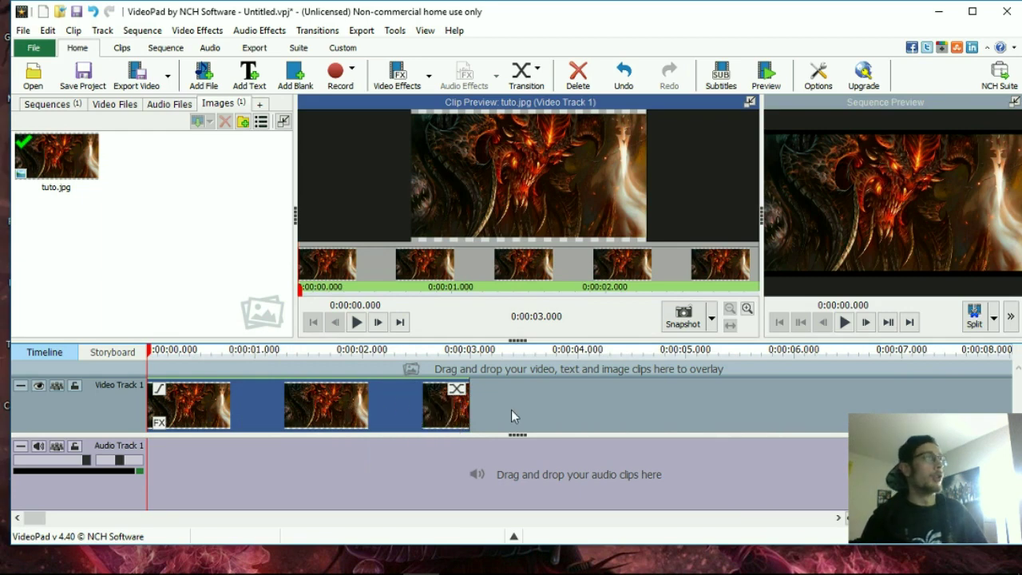
{"action": "left_click_drag", "start_coordinate": [467, 407], "coordinate": [990, 389]}
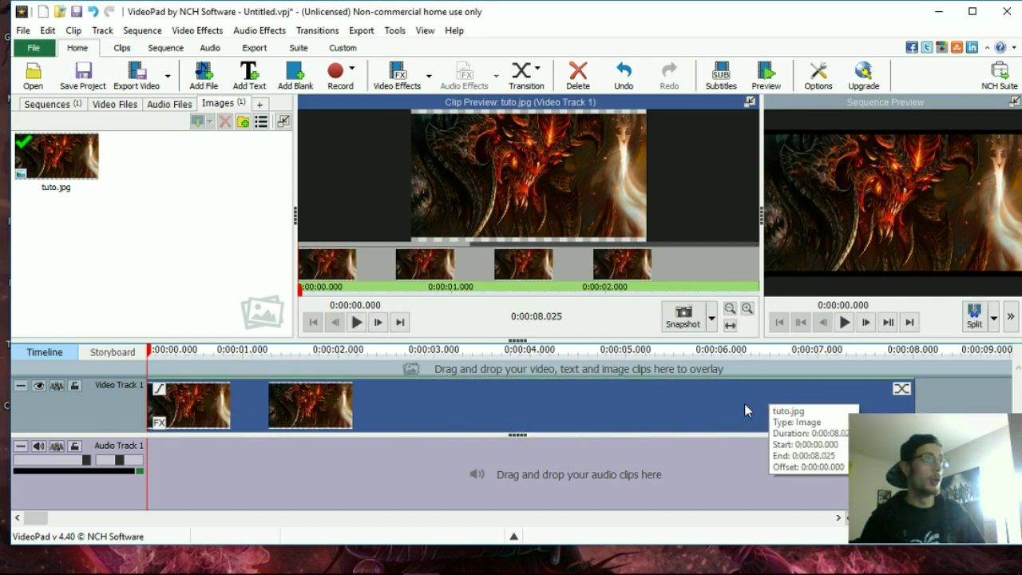
{"action": "scroll", "coordinate": [643, 403], "scroll_direction": "down", "scroll_amount": 3}
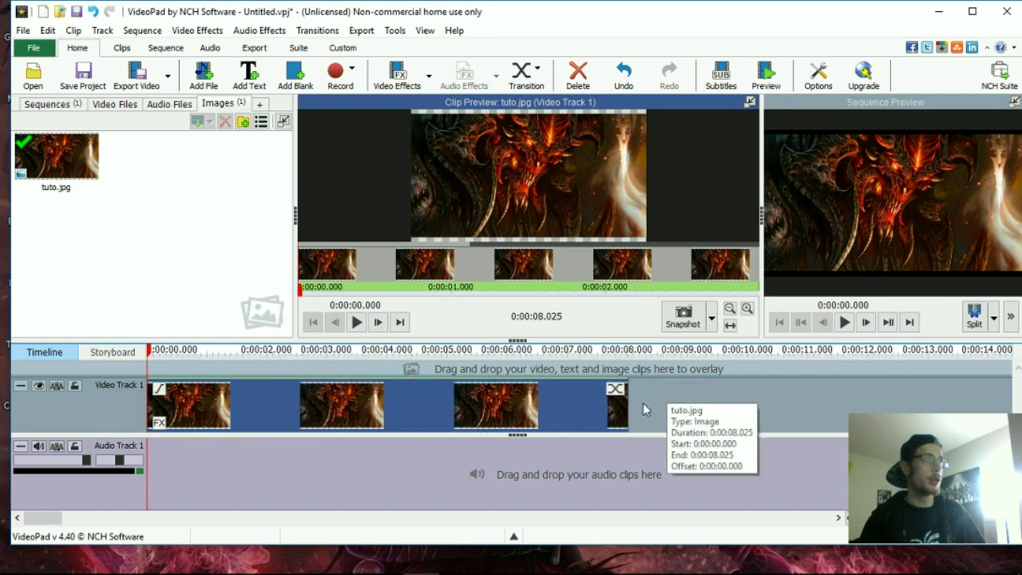
{"action": "left_click_drag", "start_coordinate": [537, 402], "coordinate": [947, 393]}
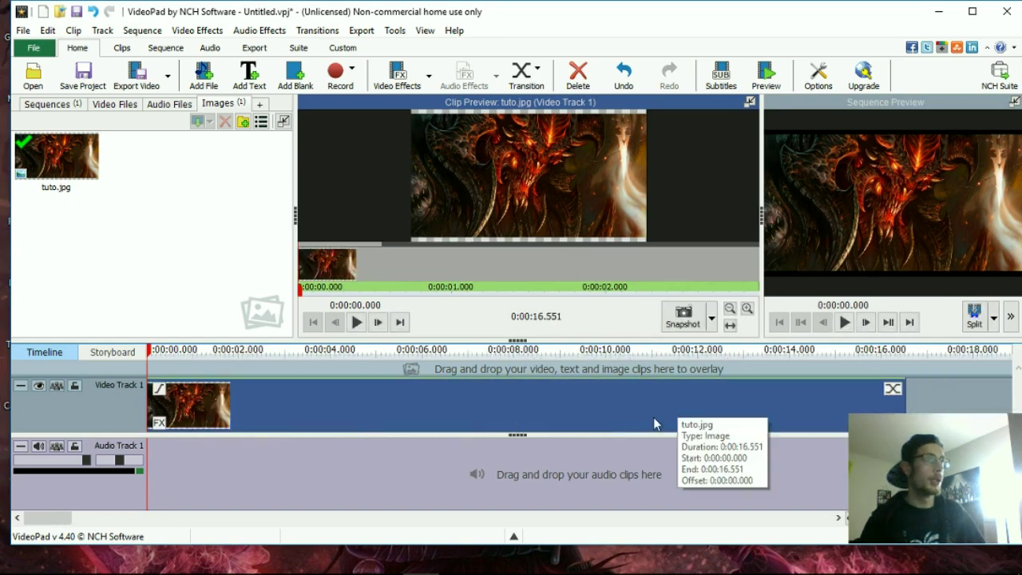
{"action": "scroll", "coordinate": [644, 407], "scroll_direction": "down", "scroll_amount": 1}
{"action": "scroll", "coordinate": [644, 407], "scroll_direction": "down", "scroll_amount": 1}
{"action": "left_click_drag", "start_coordinate": [616, 403], "coordinate": [721, 400]}
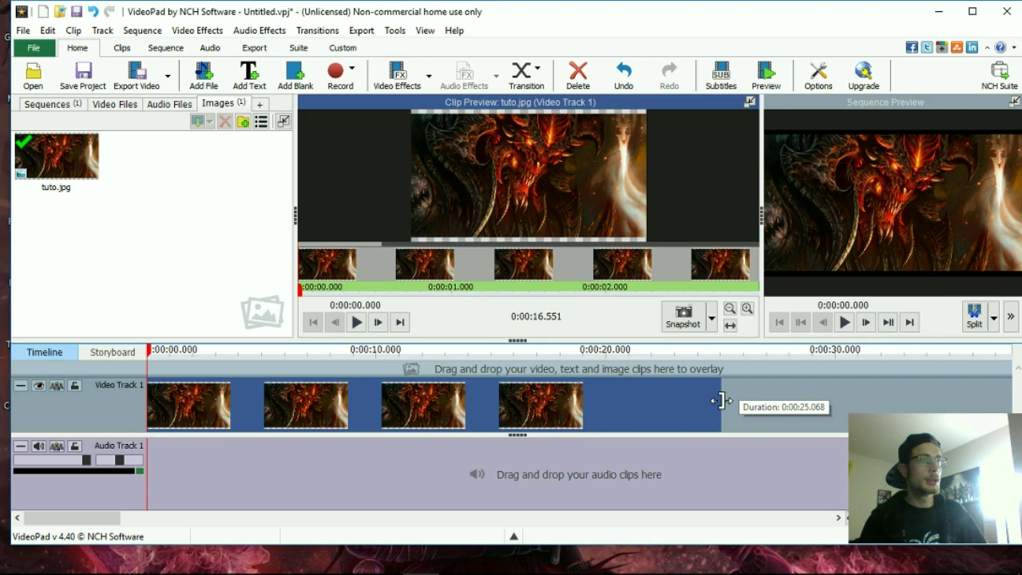
{"action": "left_click_drag", "start_coordinate": [721, 400], "coordinate": [723, 399]}
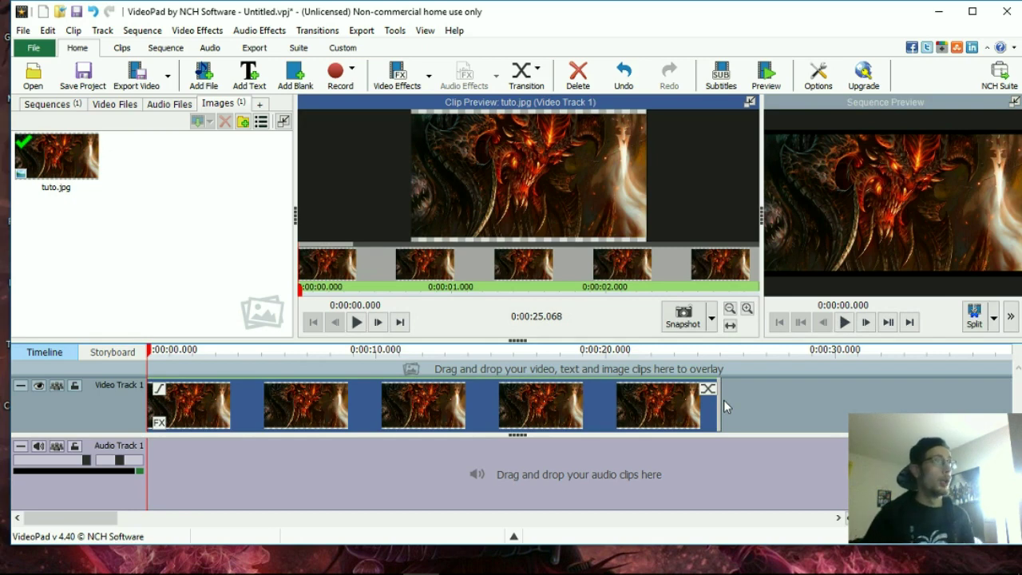
{"action": "left_click", "coordinate": [789, 402]}
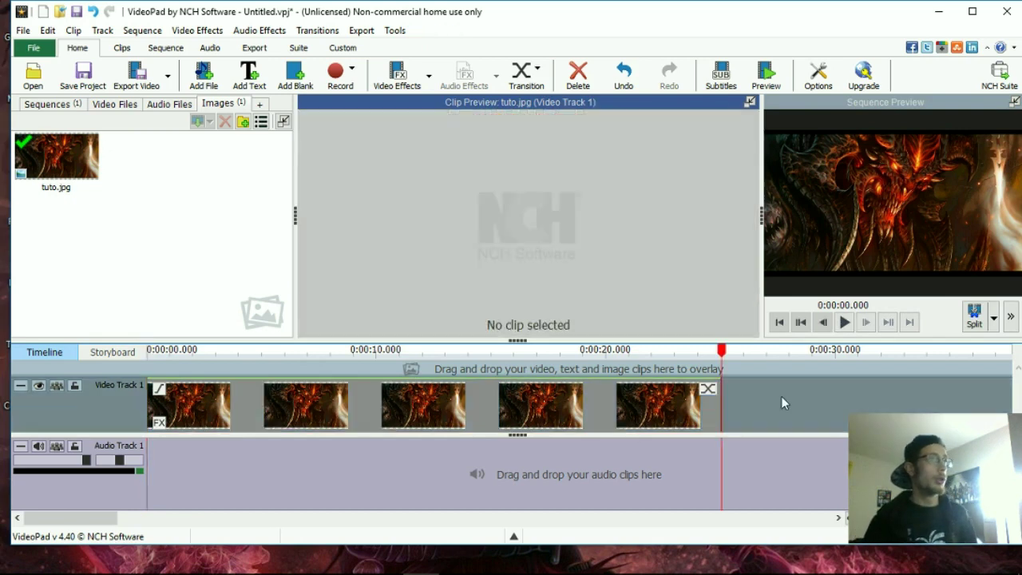
{"action": "left_click", "coordinate": [208, 408]}
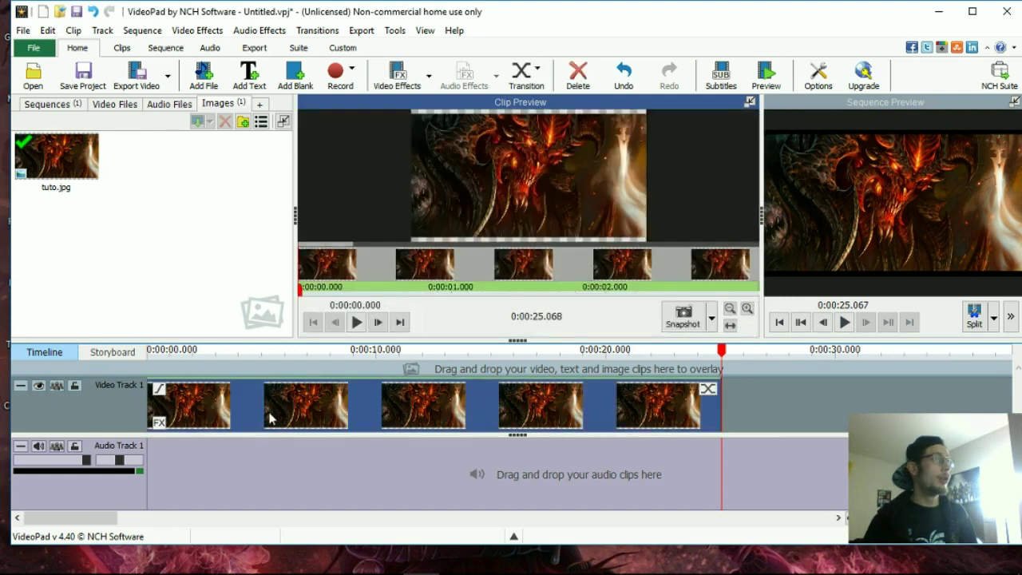
{"action": "scroll", "coordinate": [276, 395], "scroll_direction": "down", "scroll_amount": 3}
{"action": "left_click", "coordinate": [154, 249]}
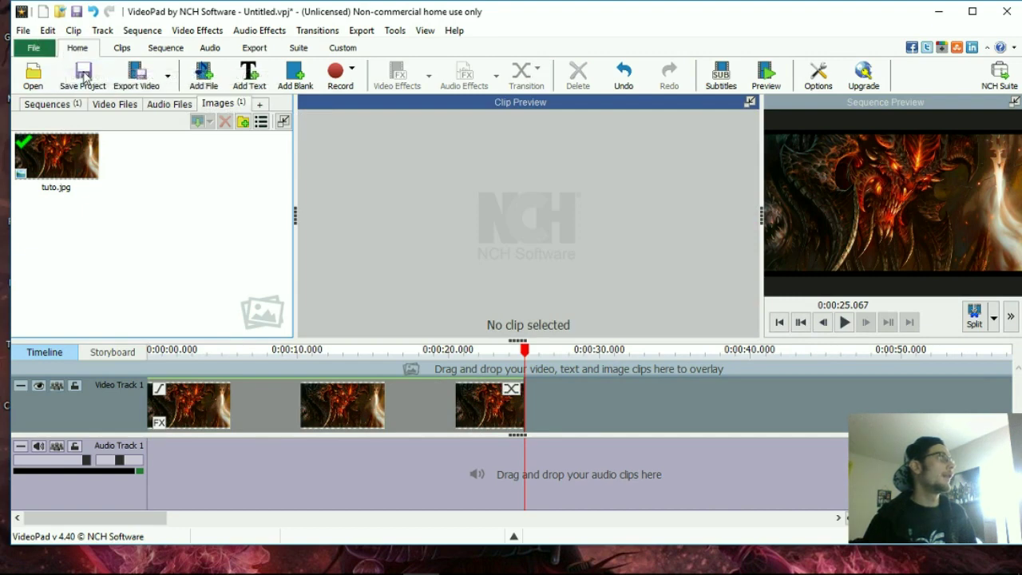
Save the VideoPad project on the desktop as "tuto yt"
{"action": "left_click", "coordinate": [83, 76]}
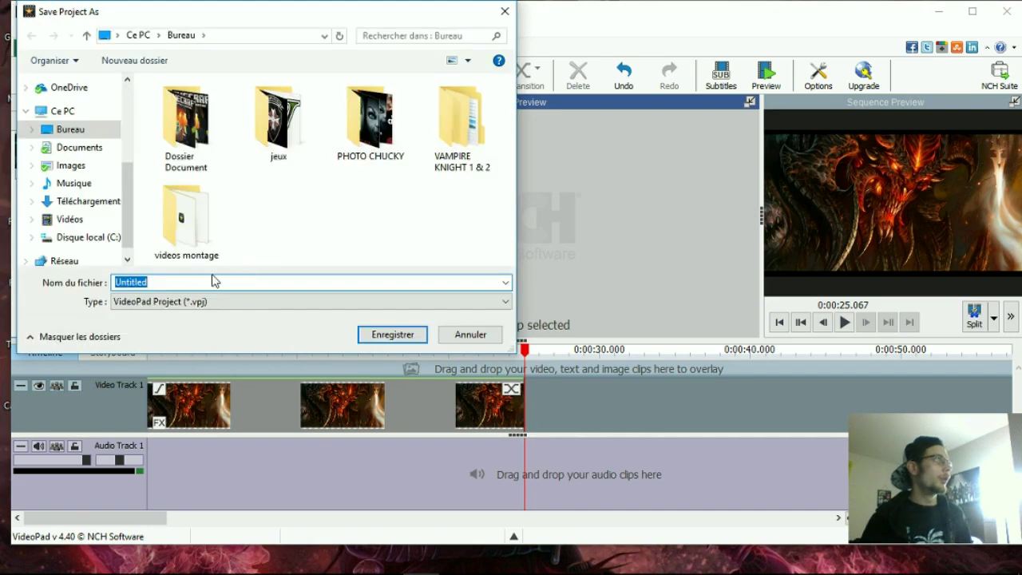
{"action": "type", "text": "tu"}
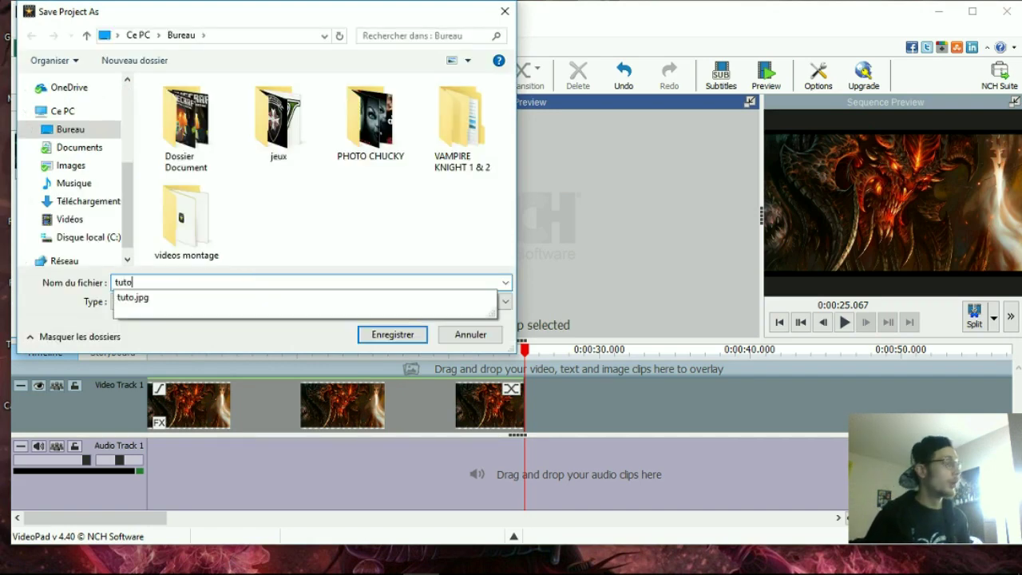
{"action": "type", "text": "to "}
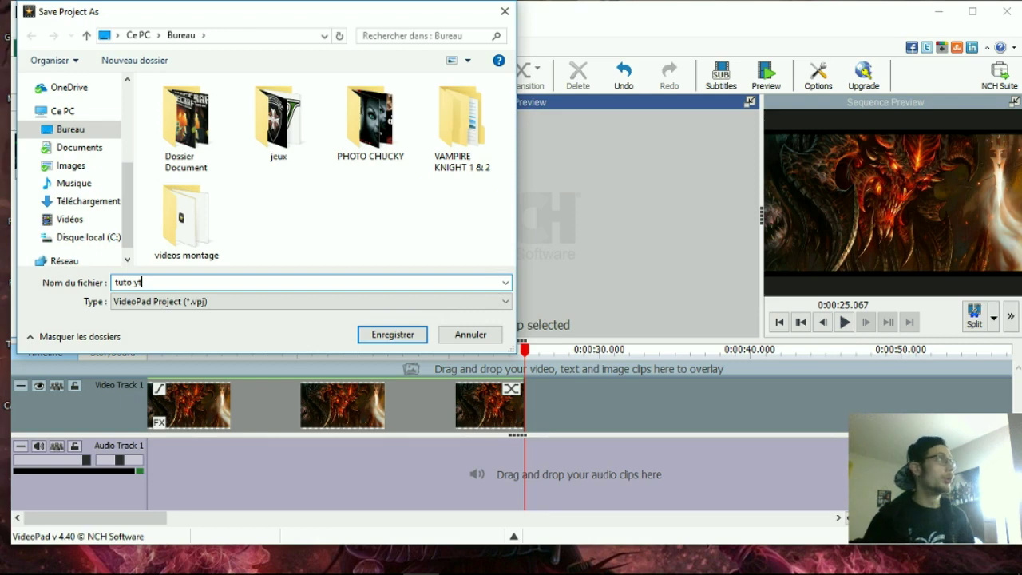
{"action": "type", "text": "yt"}
{"action": "key", "text": "Return"}
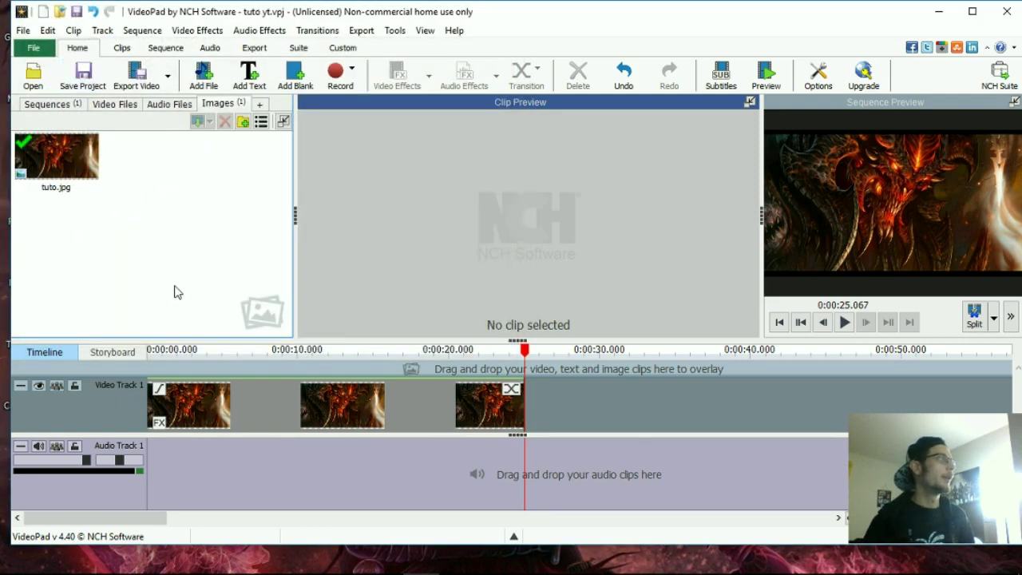
Export the sequence to a tuto yt.avi file with the HD 720p preset, then clear and close the export queue
{"action": "left_click", "coordinate": [136, 83]}
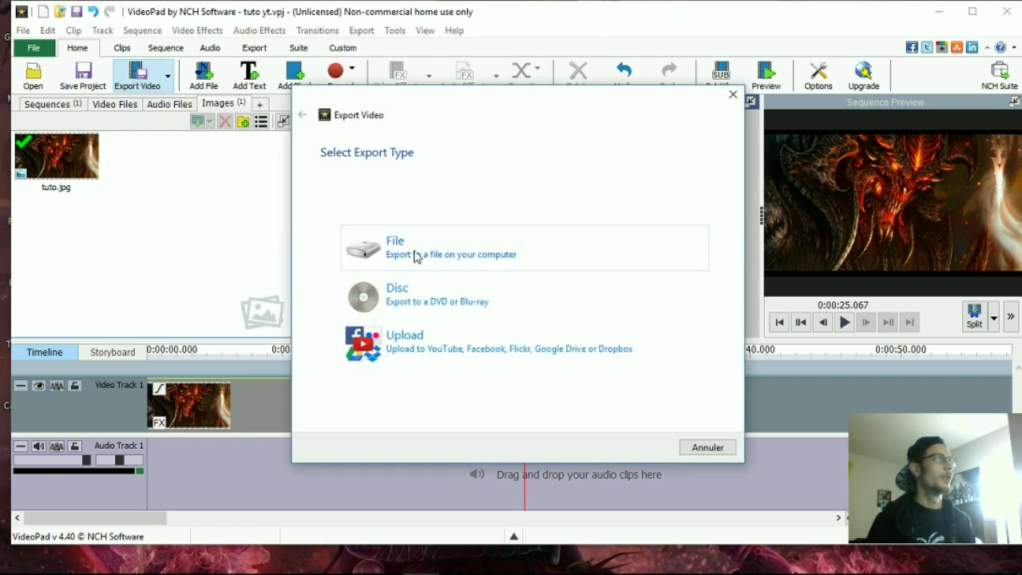
{"action": "left_click", "coordinate": [415, 257]}
{"action": "left_click", "coordinate": [405, 221]}
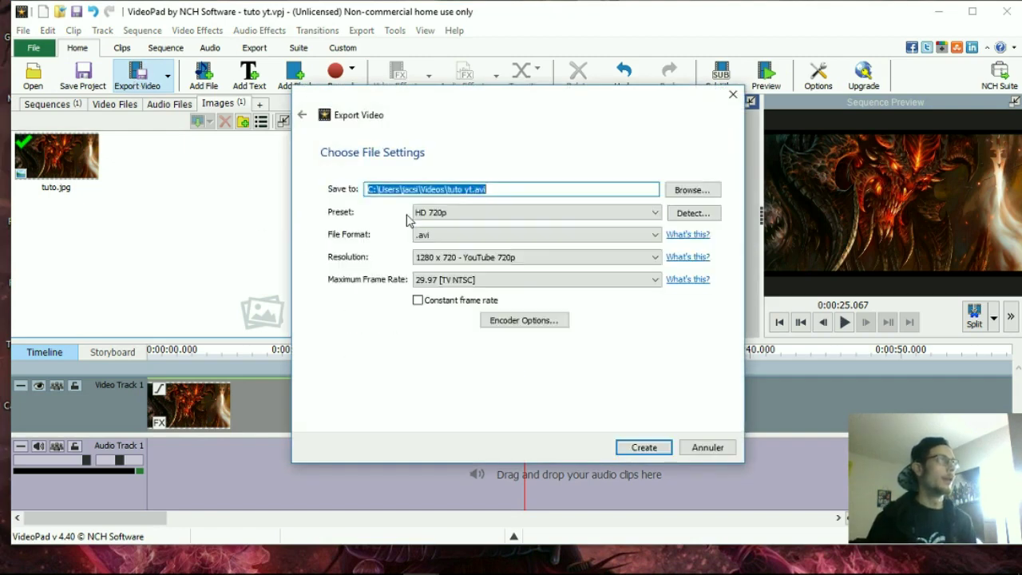
{"action": "left_click", "coordinate": [636, 445]}
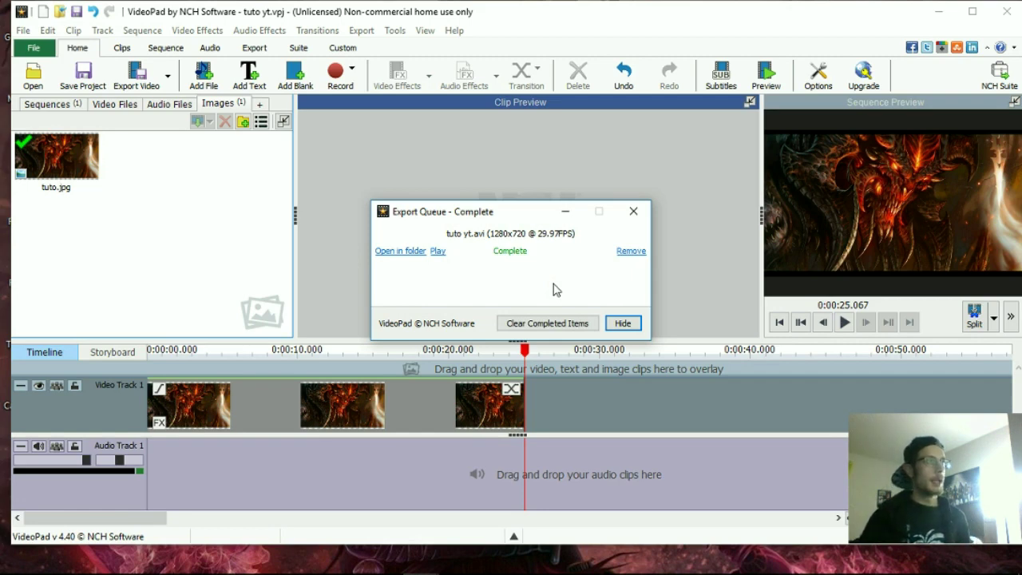
{"action": "left_click", "coordinate": [559, 329]}
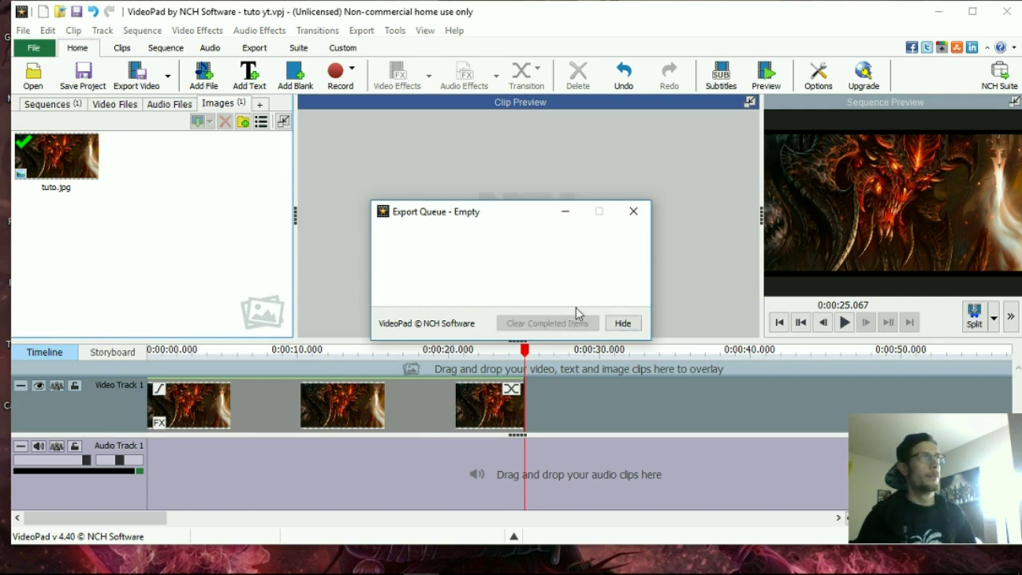
{"action": "left_click", "coordinate": [639, 211]}
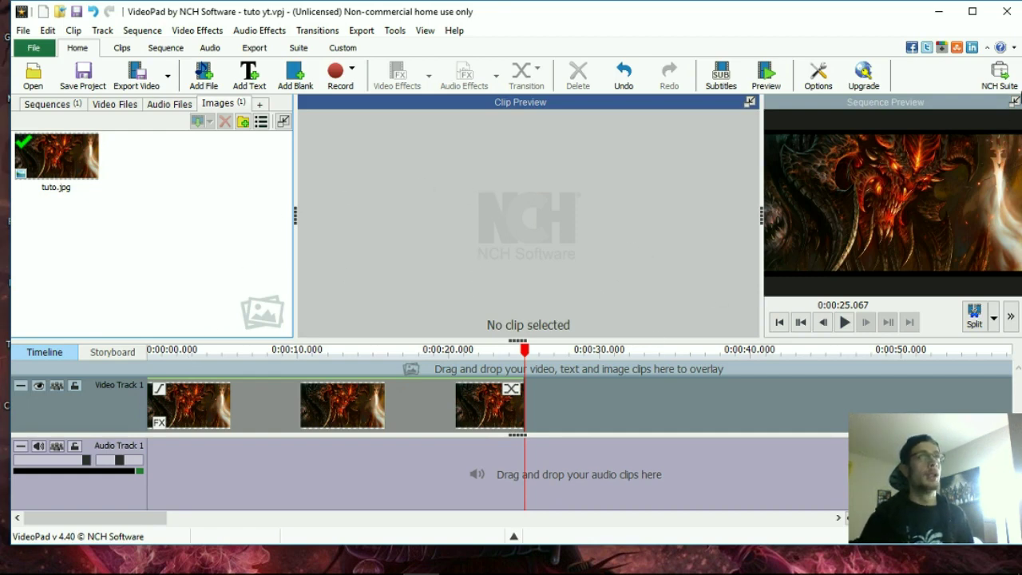
Close VideoPad and bring up the Vidéos folder in a maximized File Explorer window to locate the exported tuto yt video
{"action": "left_click", "coordinate": [1008, 13]}
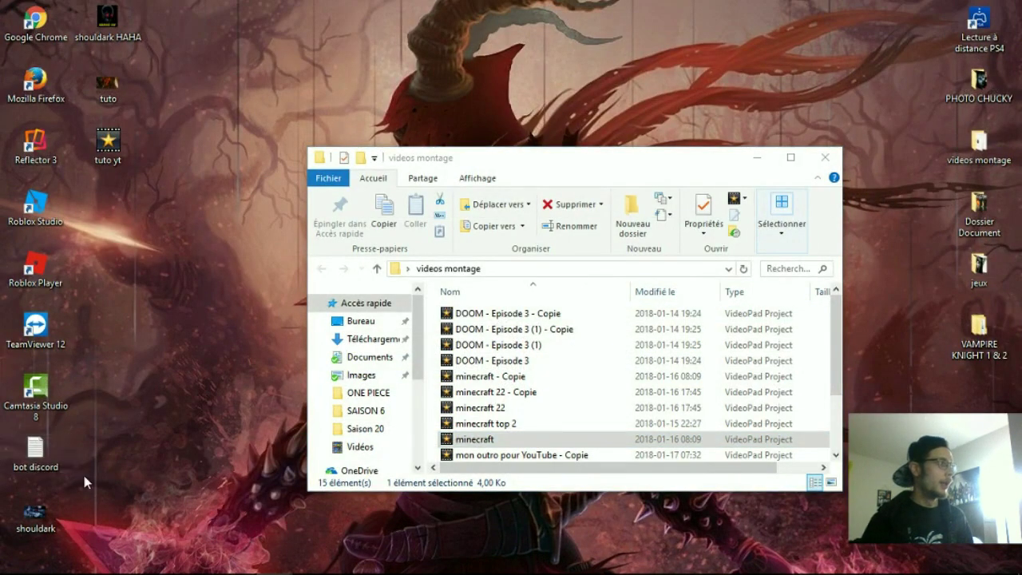
{"action": "mouse_move", "coordinate": [115, 572]}
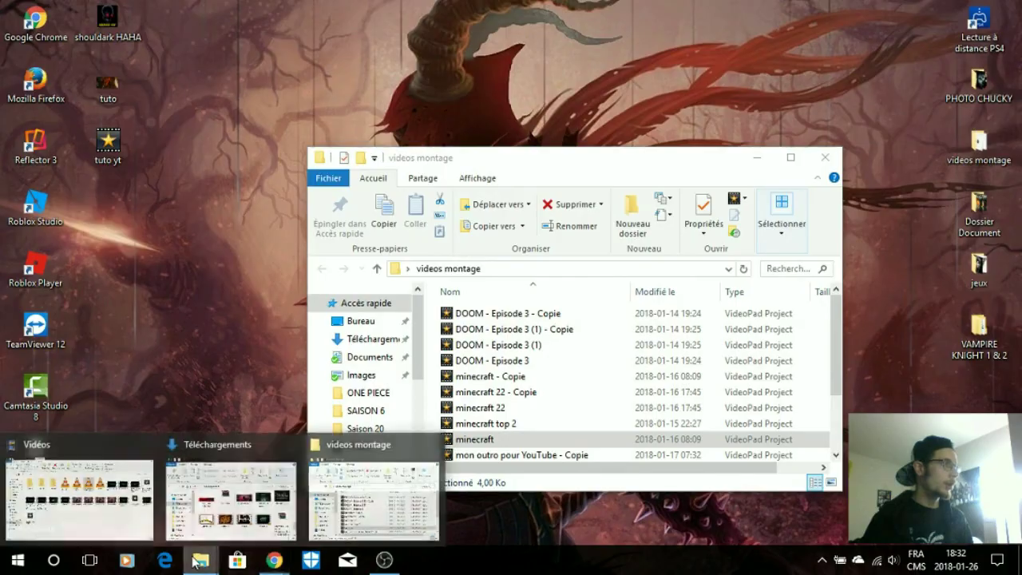
{"action": "left_click", "coordinate": [229, 501]}
{"action": "left_click", "coordinate": [348, 427]}
{"action": "key", "text": "super+Up"}
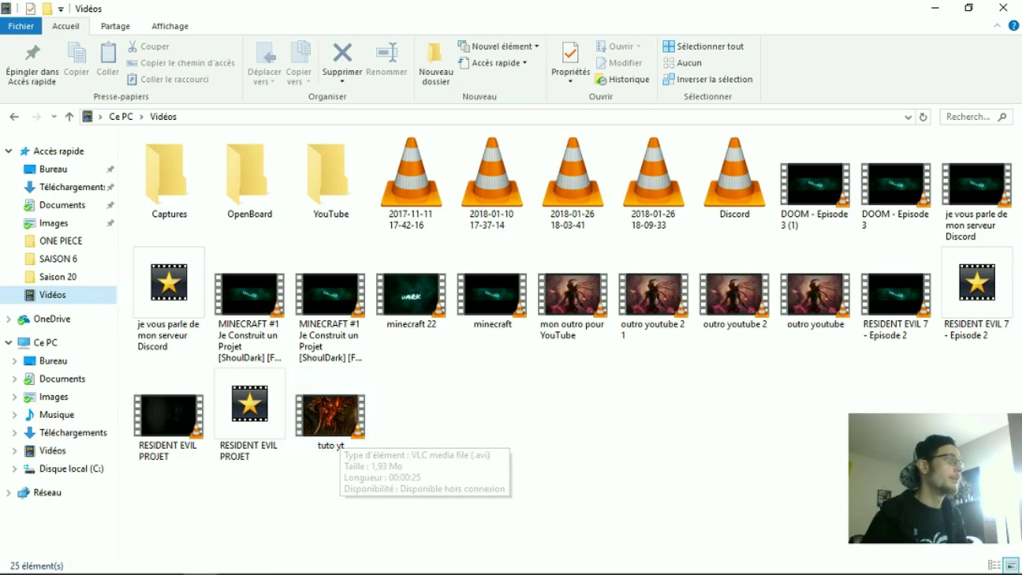
Switch to the YouTube window in Chrome and open the video upload page
{"action": "mouse_move", "coordinate": [375, 568]}
{"action": "mouse_move", "coordinate": [278, 563]}
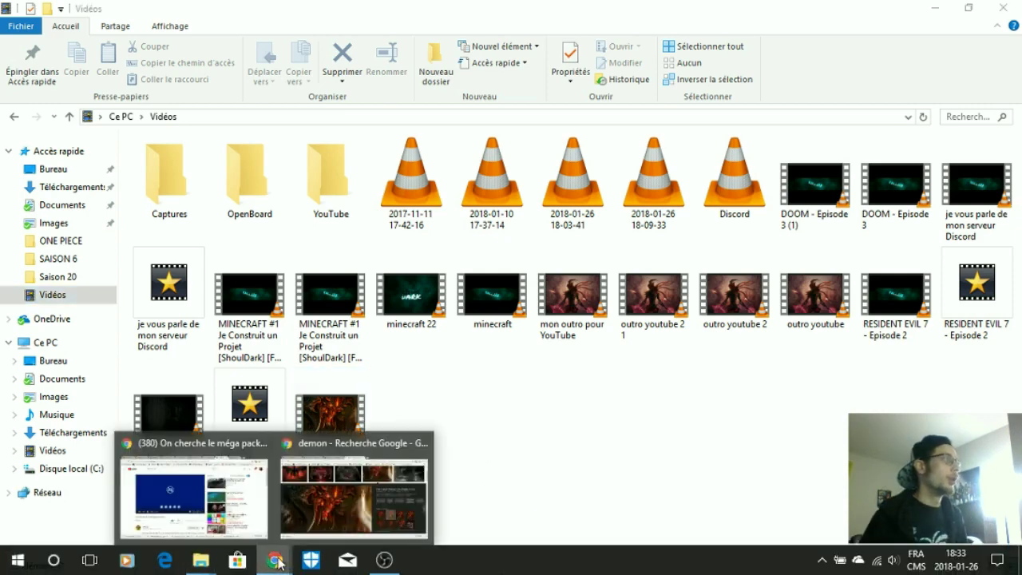
{"action": "left_click", "coordinate": [194, 491]}
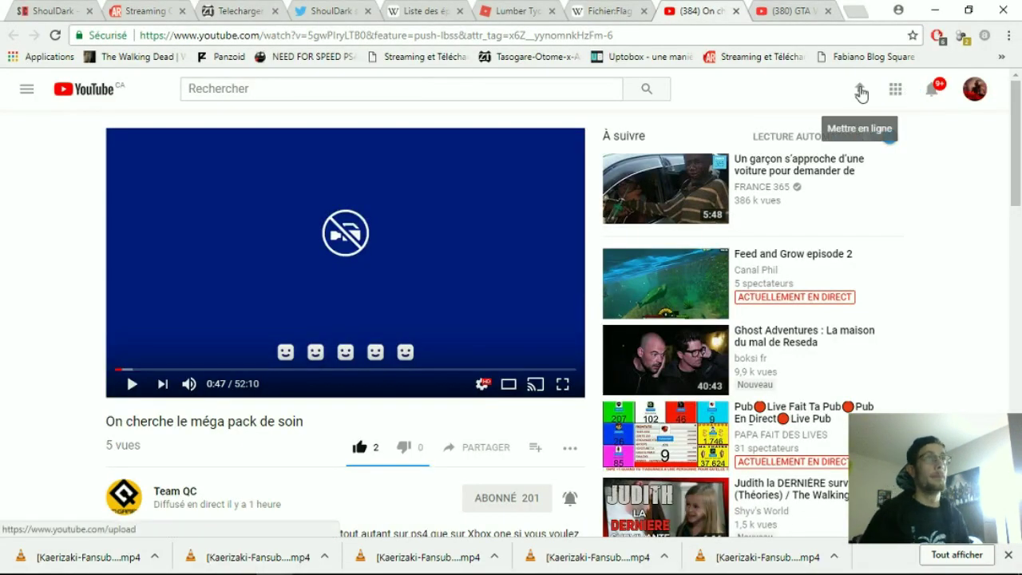
{"action": "left_click", "coordinate": [860, 90]}
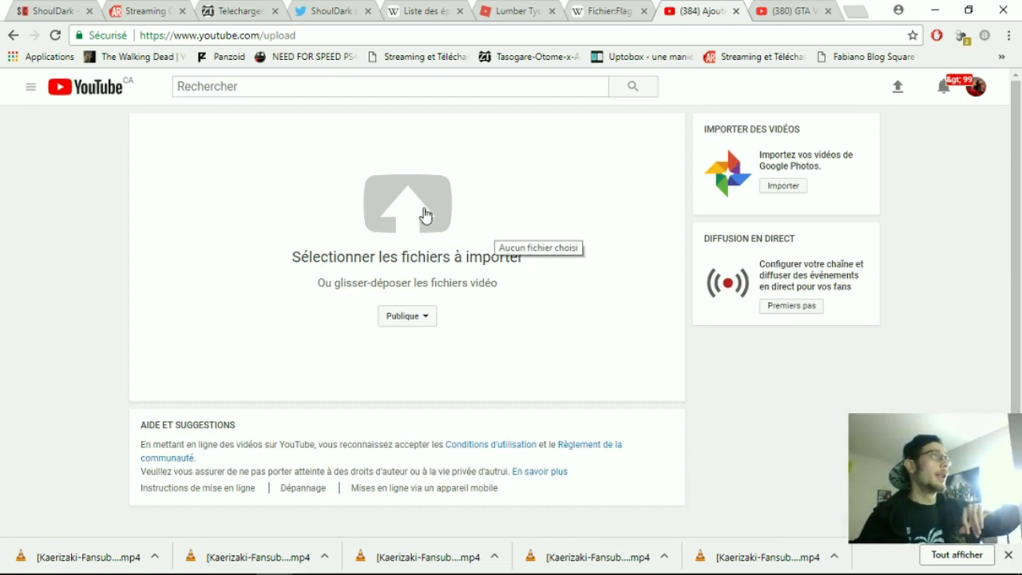
Upload the tuto yt video from the Vidéos folder
{"action": "left_click", "coordinate": [398, 213]}
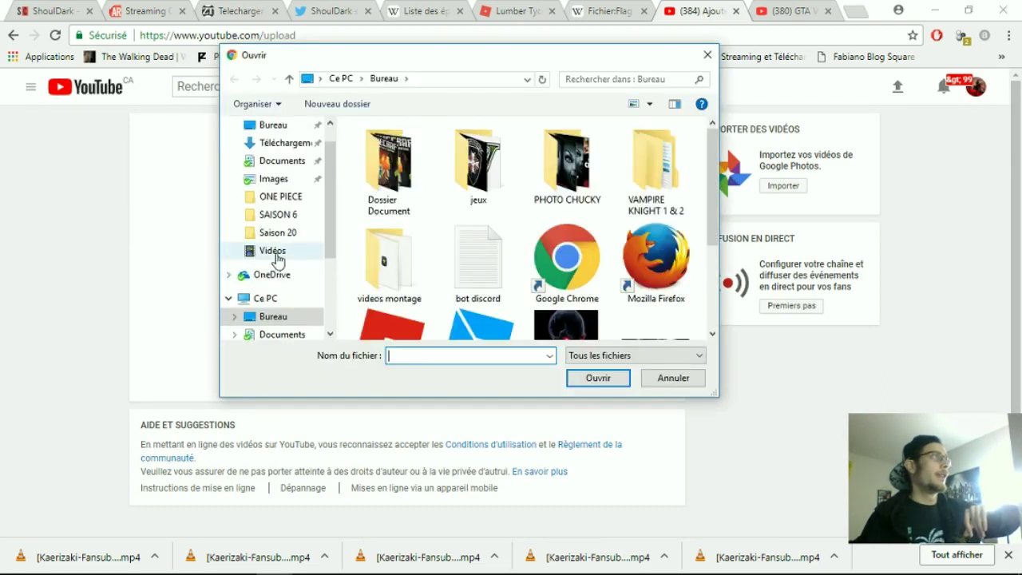
{"action": "left_click", "coordinate": [272, 250]}
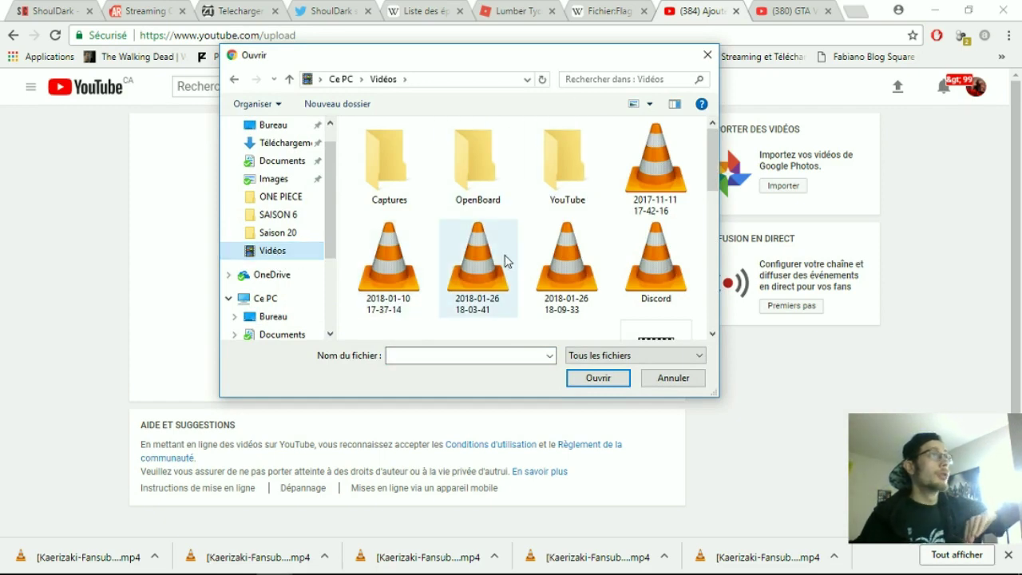
{"action": "scroll", "coordinate": [504, 261], "scroll_direction": "down", "scroll_amount": 3}
{"action": "scroll", "coordinate": [543, 214], "scroll_direction": "down", "scroll_amount": 2}
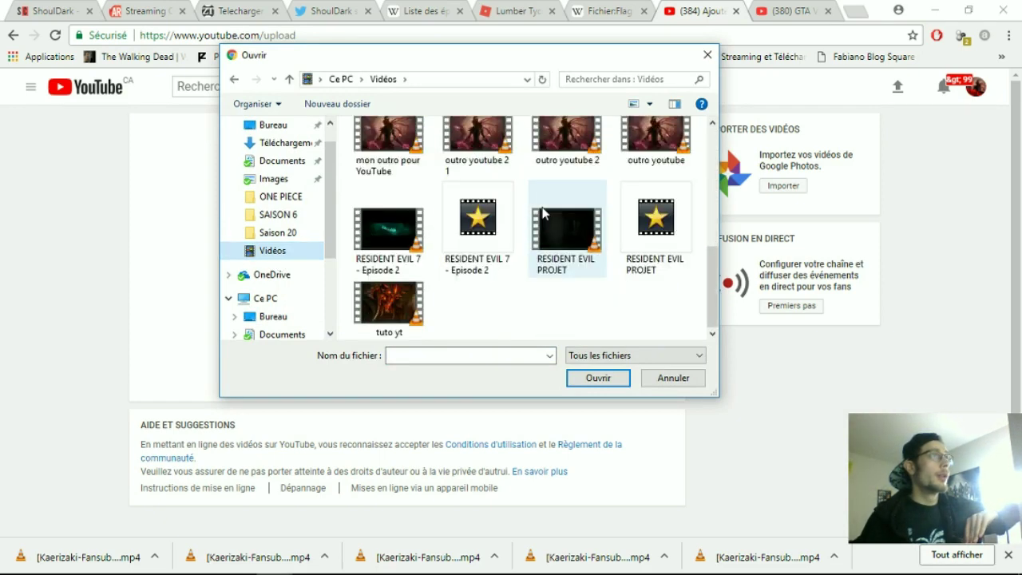
{"action": "left_click", "coordinate": [391, 310]}
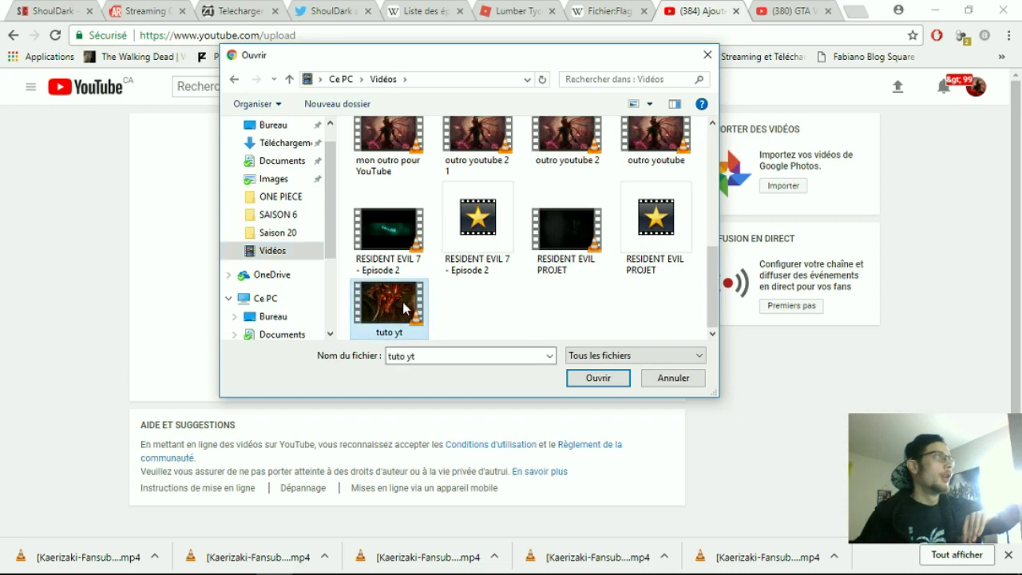
{"action": "left_click", "coordinate": [577, 379]}
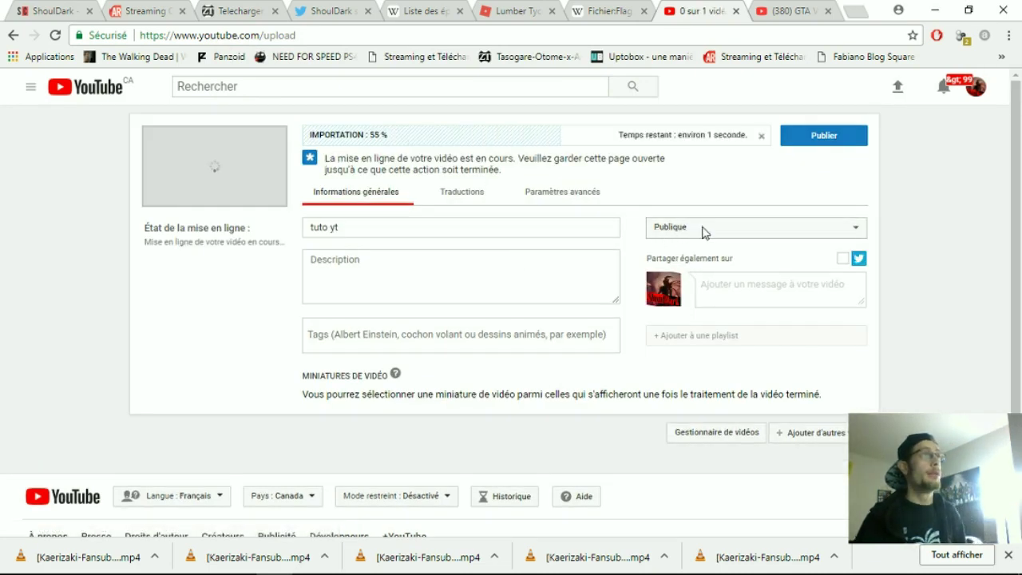
Set the uploaded video's visibility to Non répertoriée and confirm the upload settings
{"action": "left_click", "coordinate": [857, 232]}
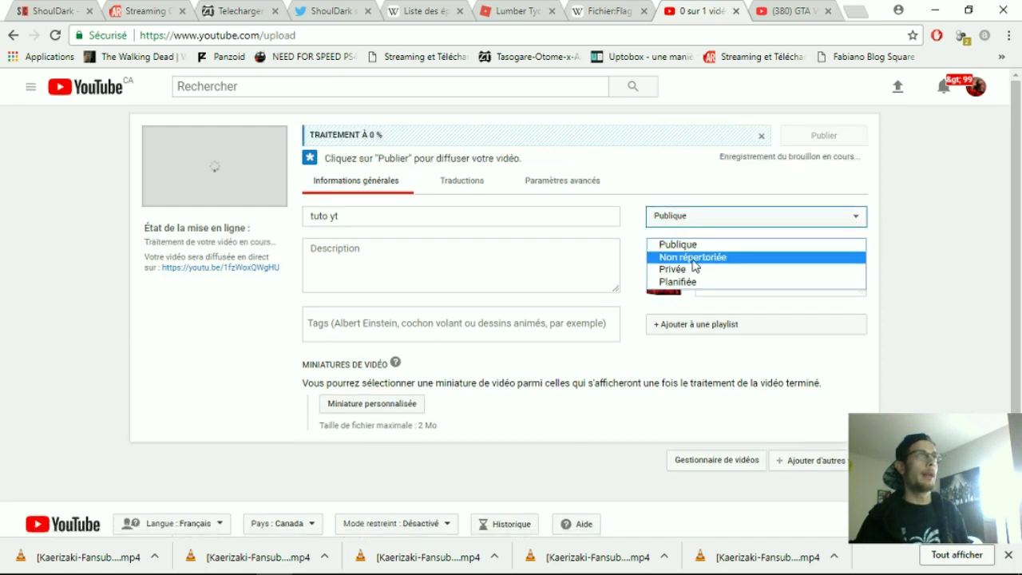
{"action": "left_click", "coordinate": [692, 258]}
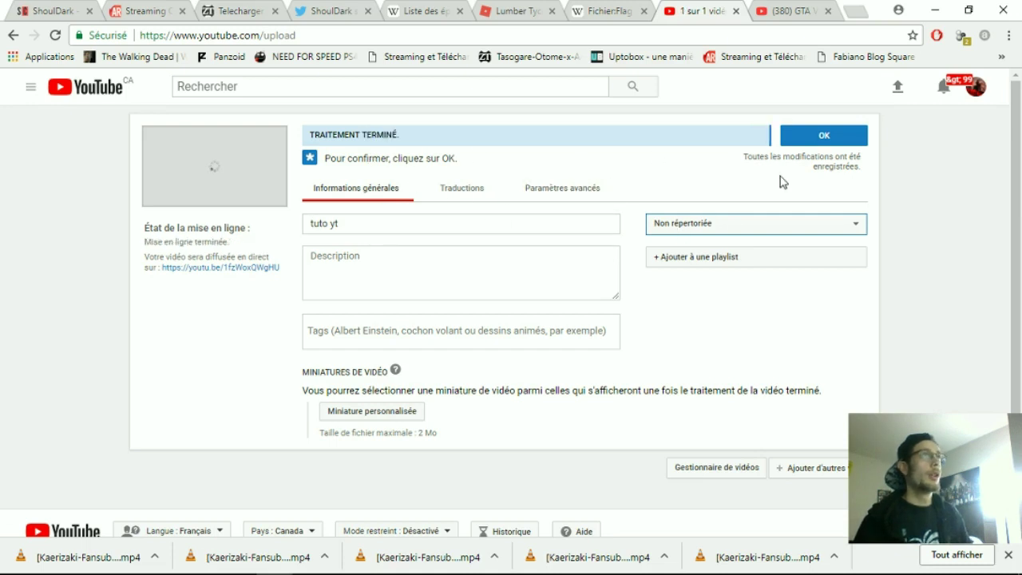
{"action": "left_click", "coordinate": [816, 136]}
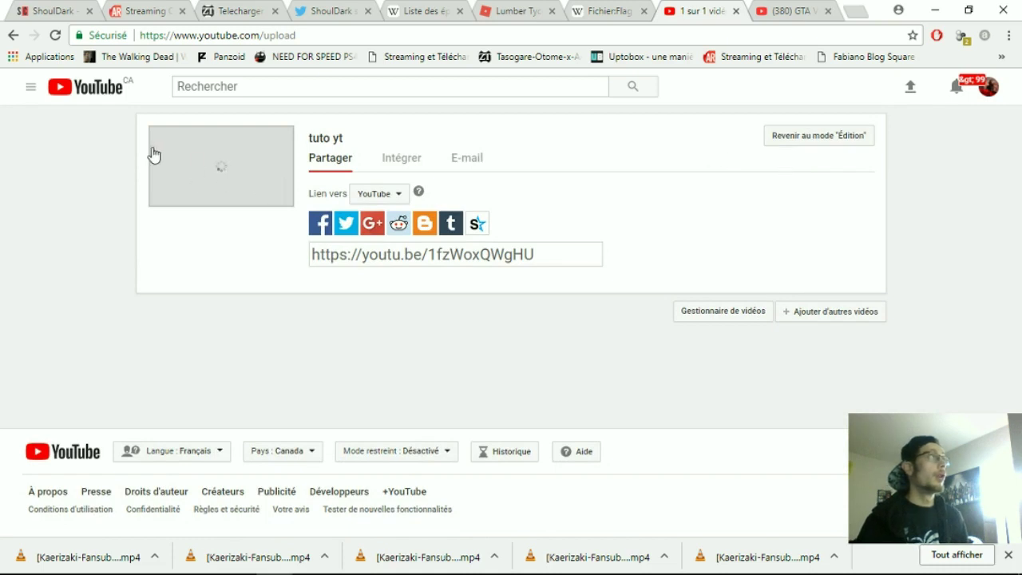
Go to the channel's video manager and open the end screen editor for the tuto yt video
{"action": "left_click", "coordinate": [31, 89]}
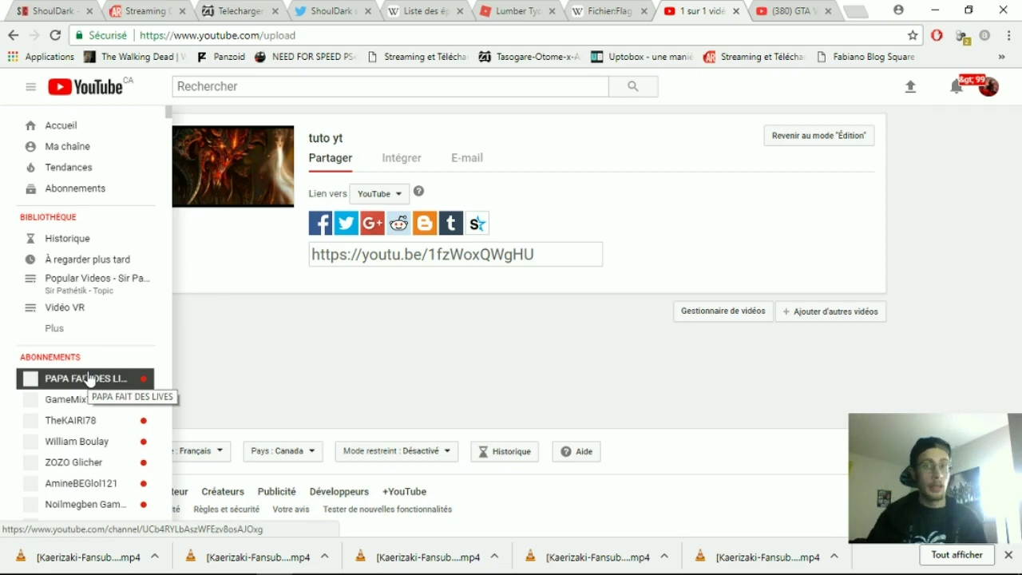
{"action": "left_click", "coordinate": [67, 146]}
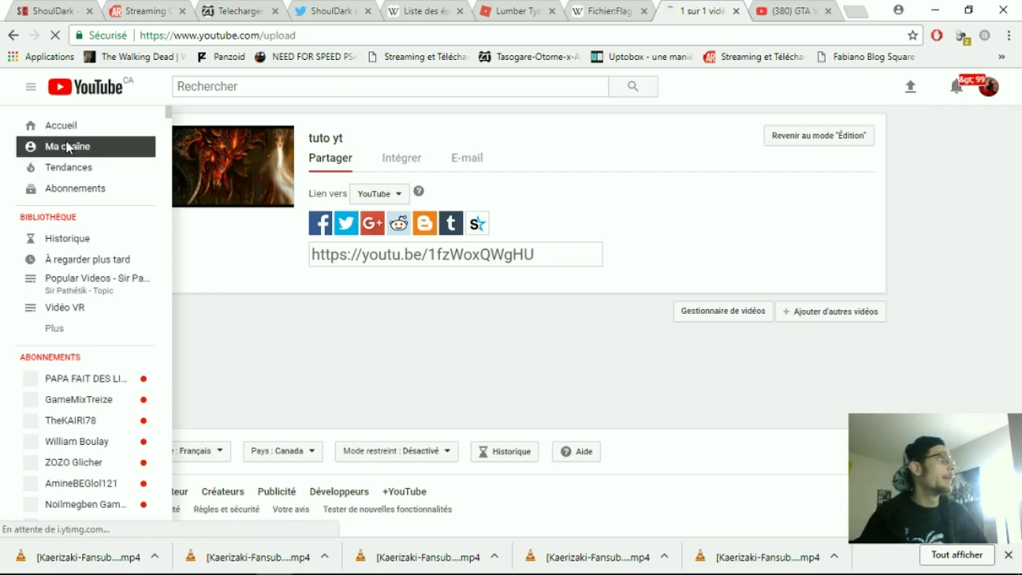
{"action": "left_click", "coordinate": [1009, 556]}
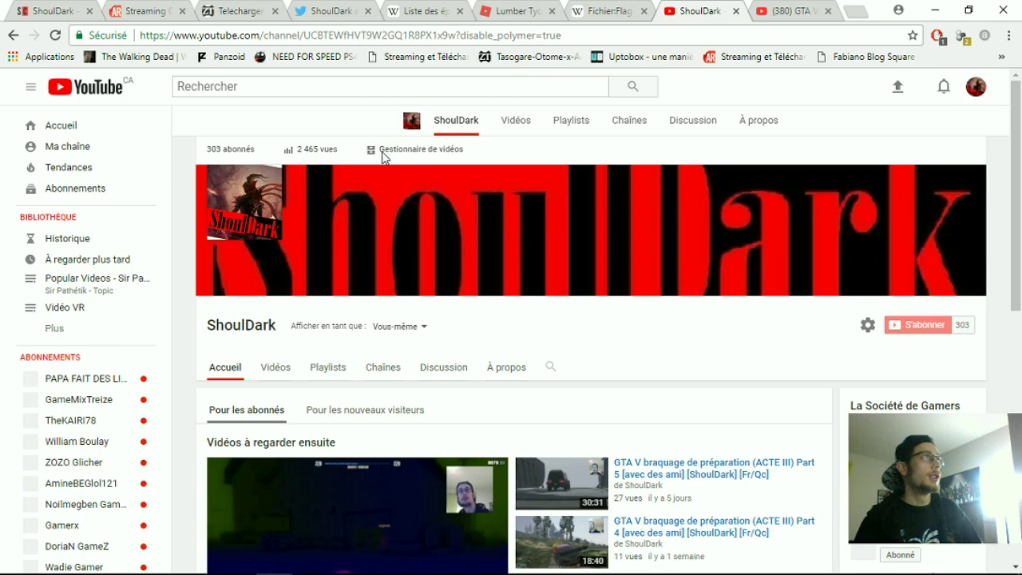
{"action": "scroll", "coordinate": [418, 158], "scroll_direction": "down", "scroll_amount": 1}
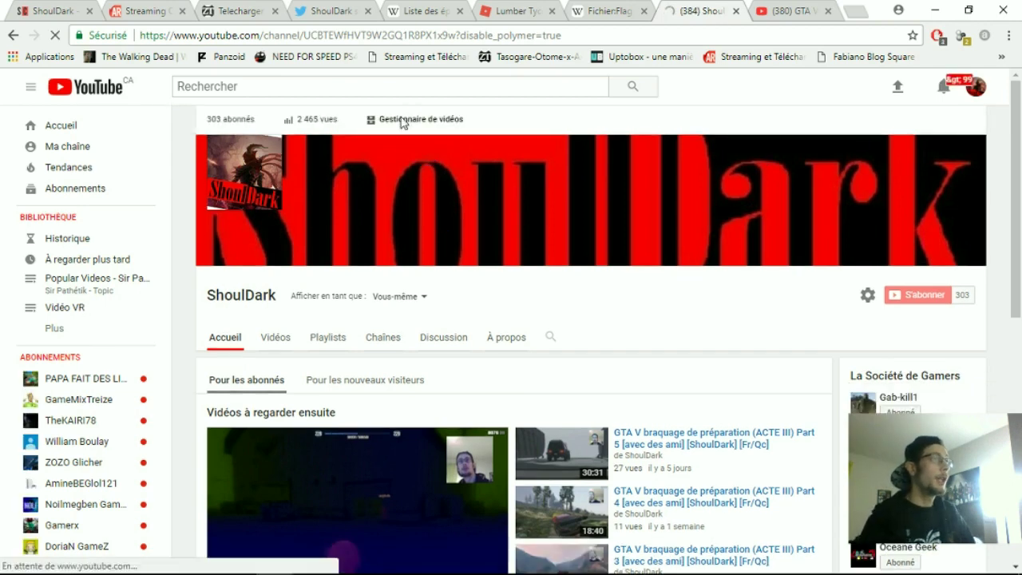
{"action": "left_click", "coordinate": [421, 119]}
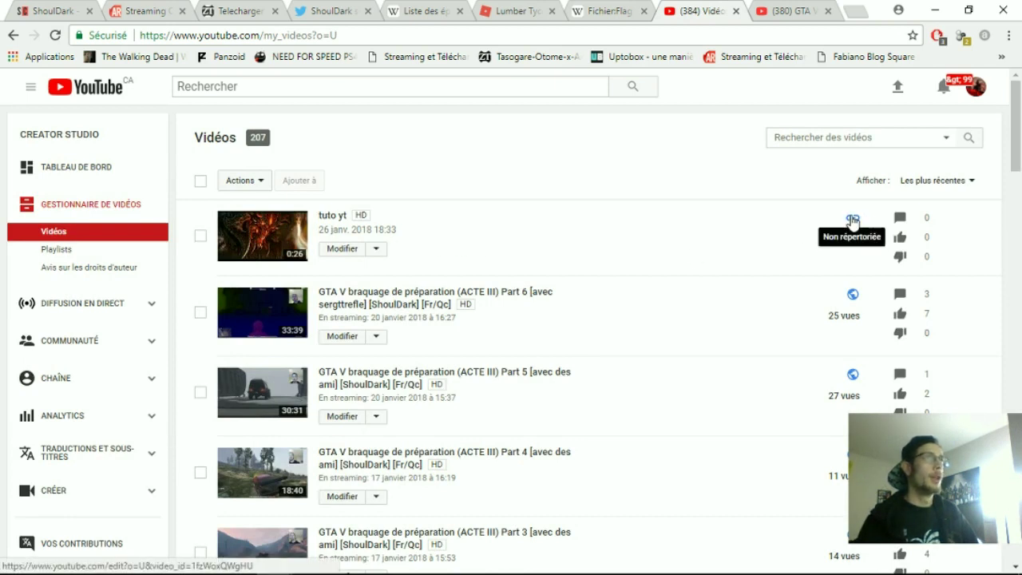
{"action": "left_click", "coordinate": [337, 249]}
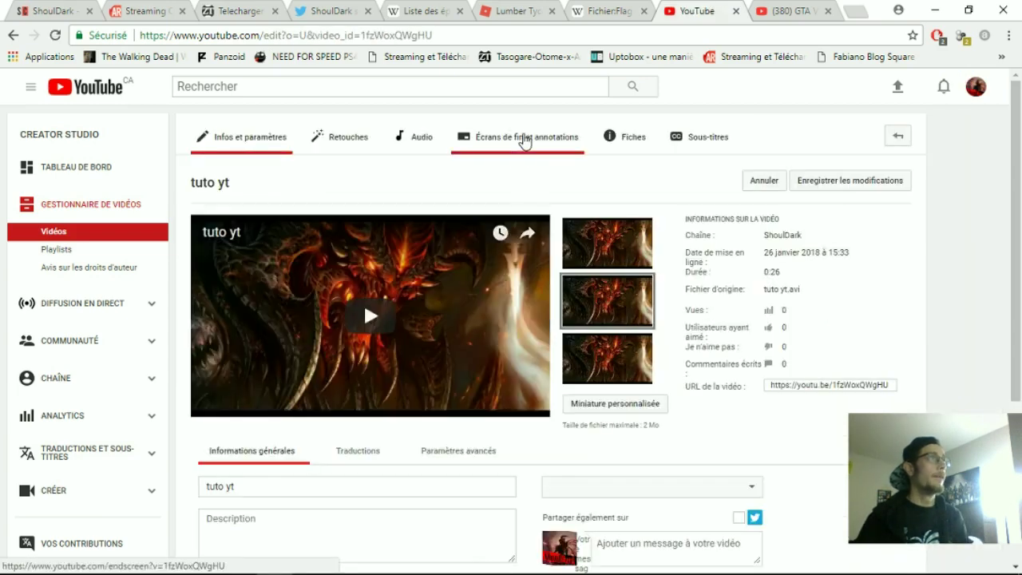
{"action": "left_click", "coordinate": [521, 144]}
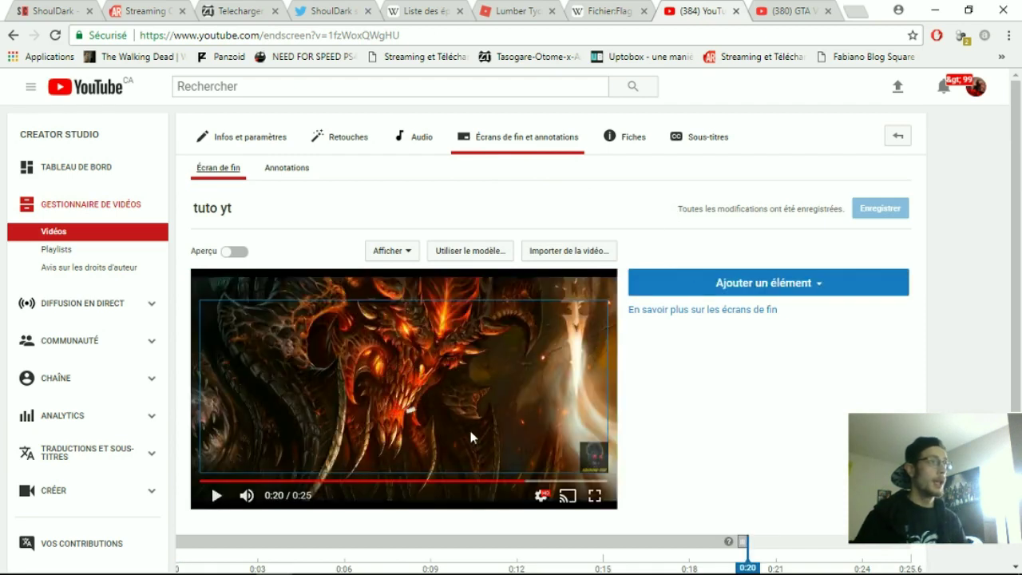
Add a subscribe element to the end screen and place it near the centre of the video frame
{"action": "mouse_move", "coordinate": [592, 455]}
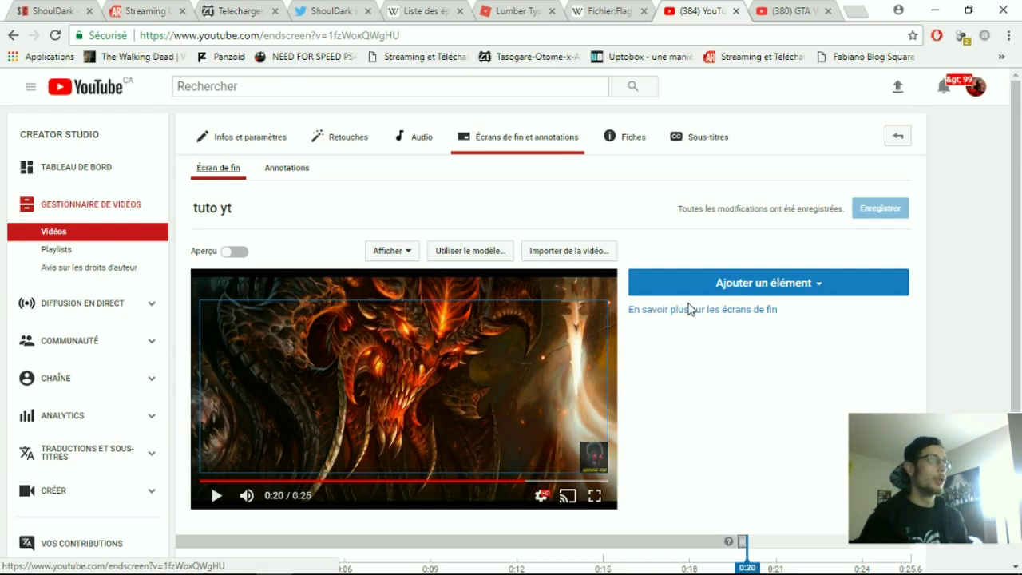
{"action": "left_click", "coordinate": [791, 289]}
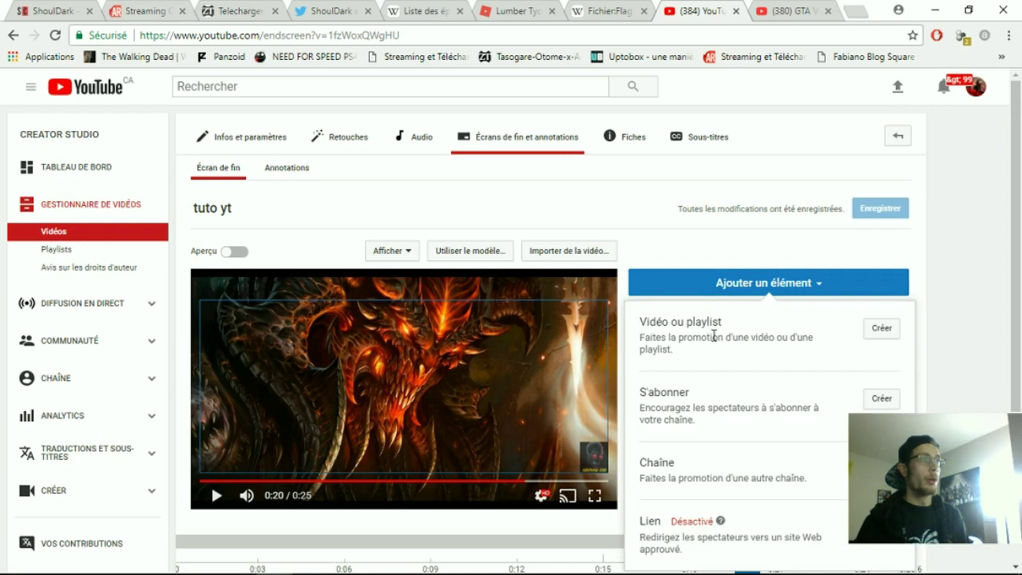
{"action": "left_click", "coordinate": [880, 400]}
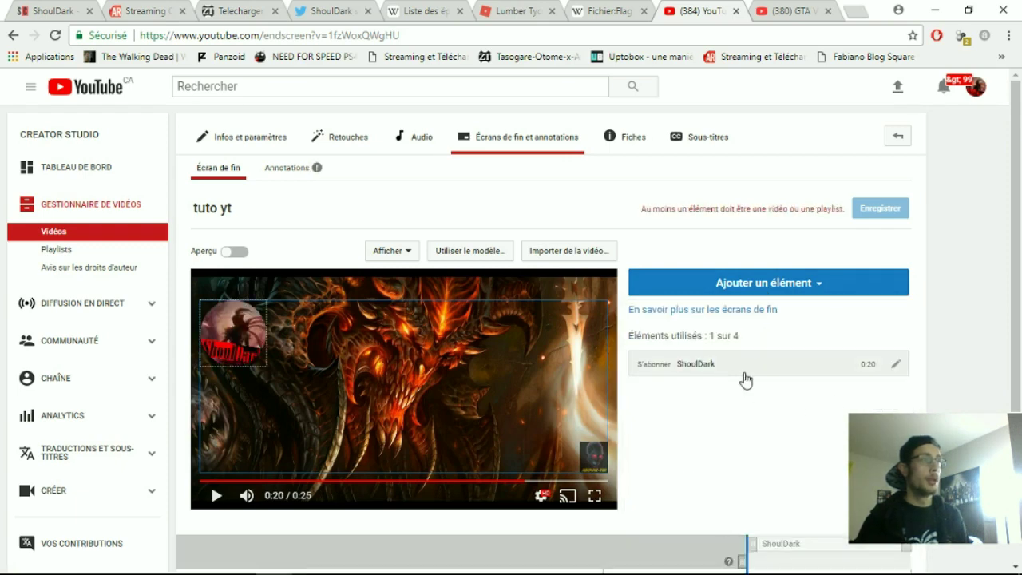
{"action": "mouse_move", "coordinate": [237, 335]}
{"action": "left_mouse_down"}
{"action": "mouse_move", "coordinate": [437, 381]}
{"action": "mouse_move", "coordinate": [412, 379]}
{"action": "left_mouse_up"}
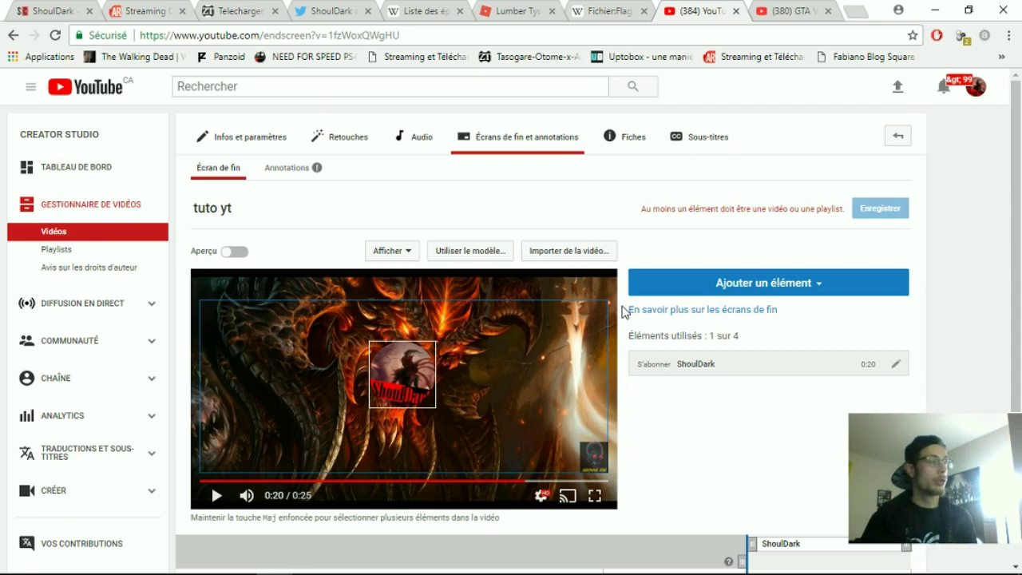
Start a Chaîne end screen element, then search YouTube in the other browser tab for the featured creator's channel by name
{"action": "left_click", "coordinate": [822, 286]}
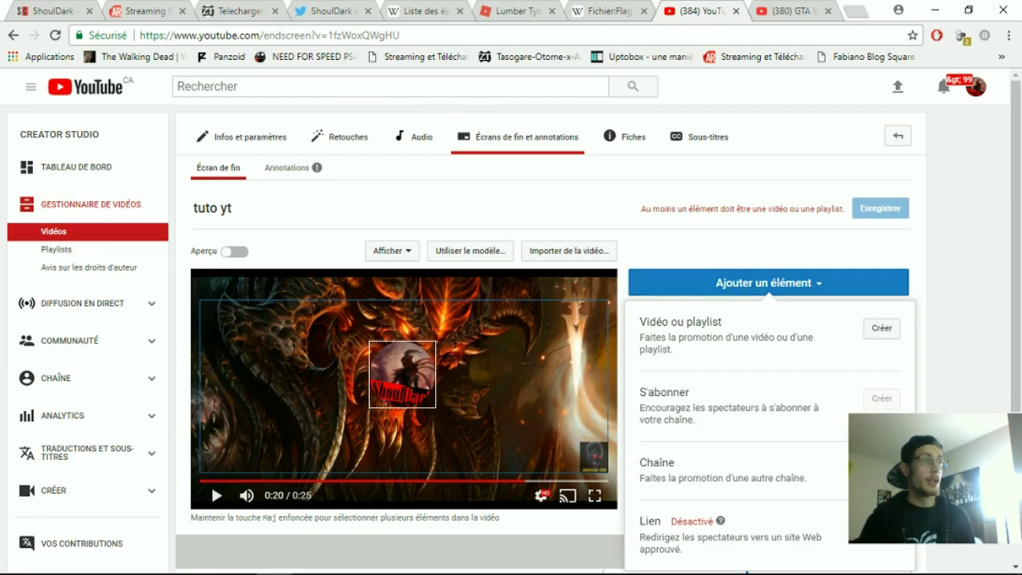
{"action": "left_click", "coordinate": [882, 468]}
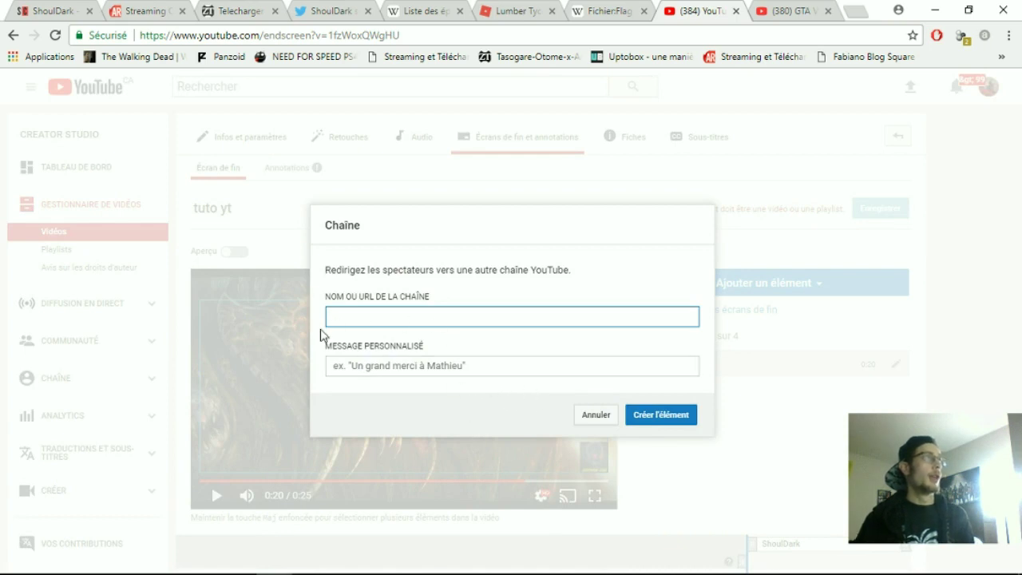
{"action": "left_click", "coordinate": [782, 11]}
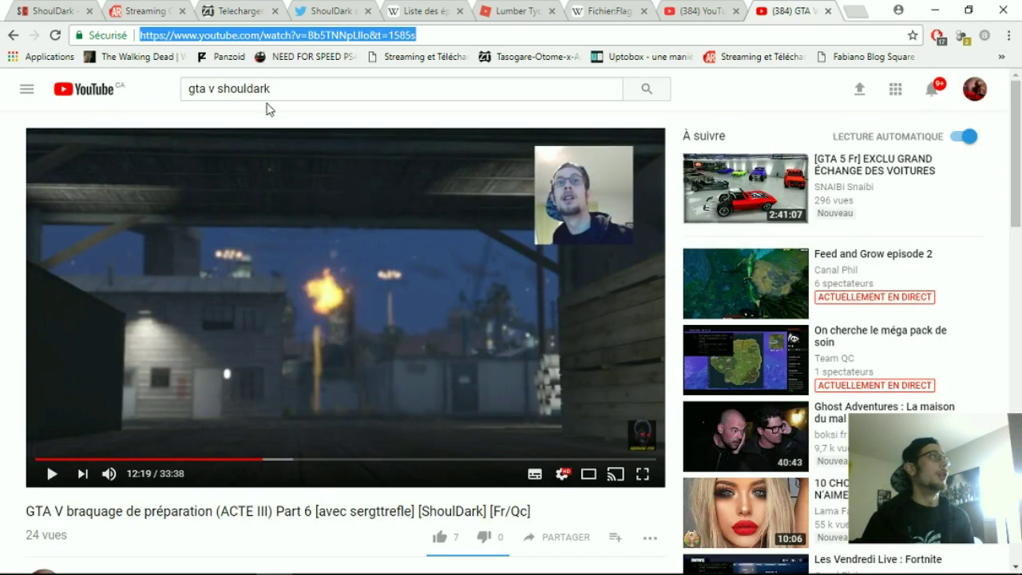
{"action": "left_click_drag", "start_coordinate": [272, 90], "coordinate": [174, 88]}
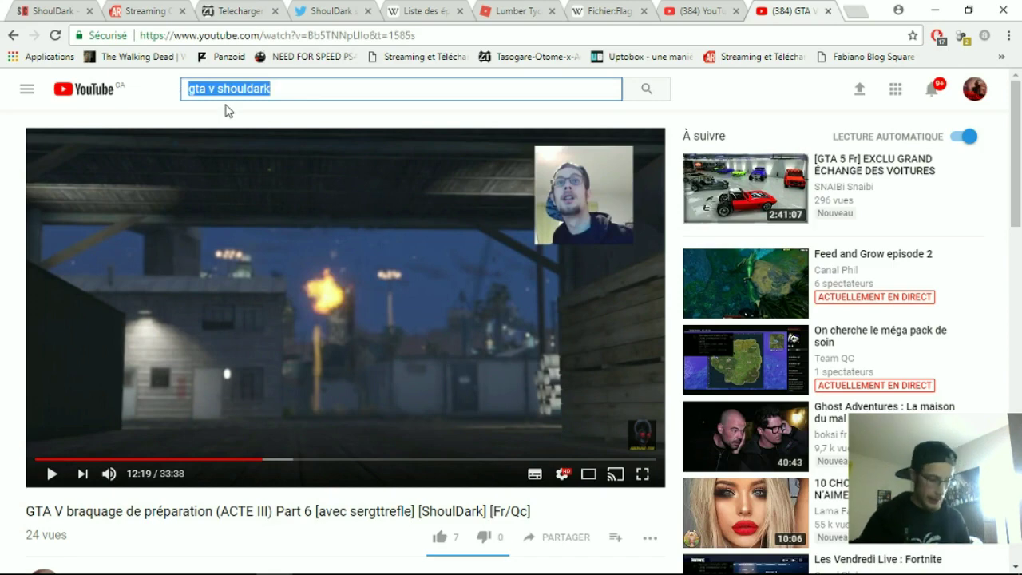
{"action": "type", "text": "mike"}
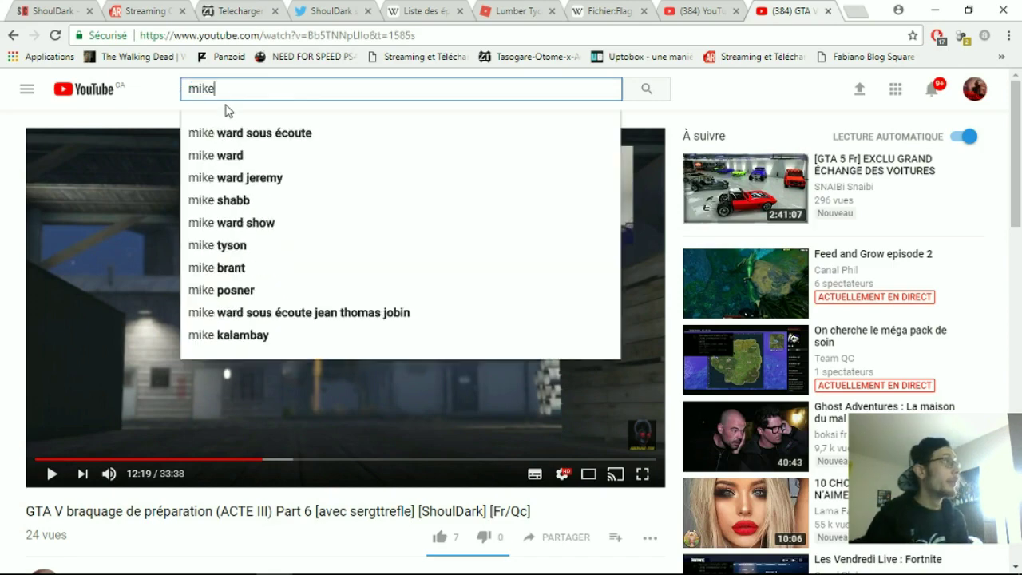
{"action": "type", "text": " tes"}
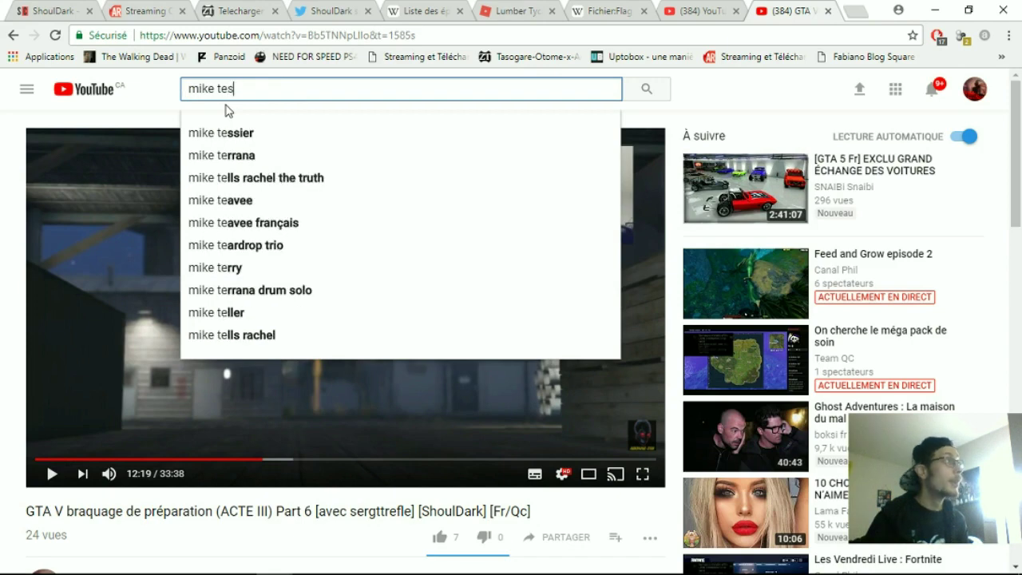
{"action": "type", "text": "sier"}
{"action": "key", "text": "Return"}
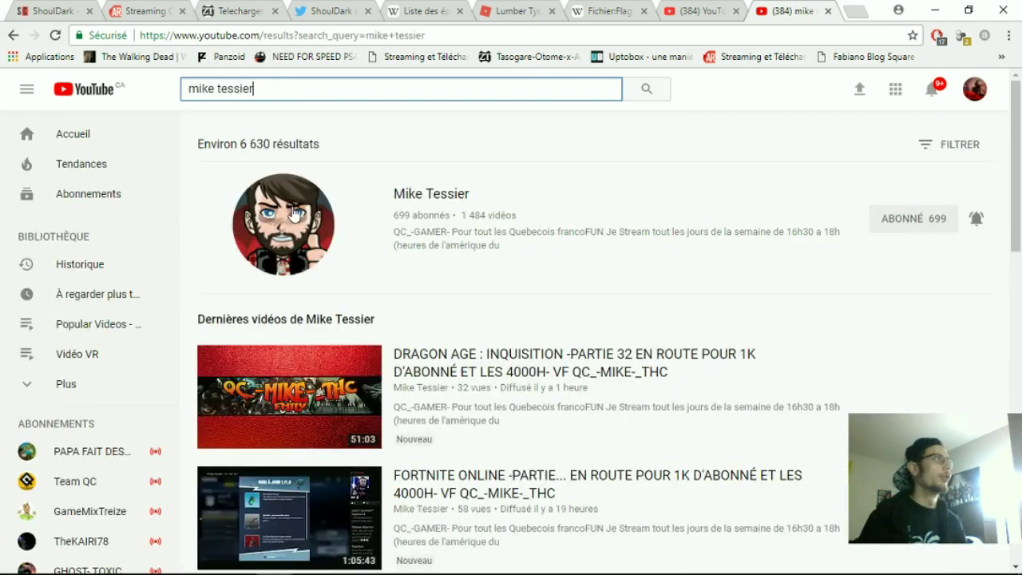
Open the featured creator's channel from the search results and copy its page URL
{"action": "left_click", "coordinate": [296, 210]}
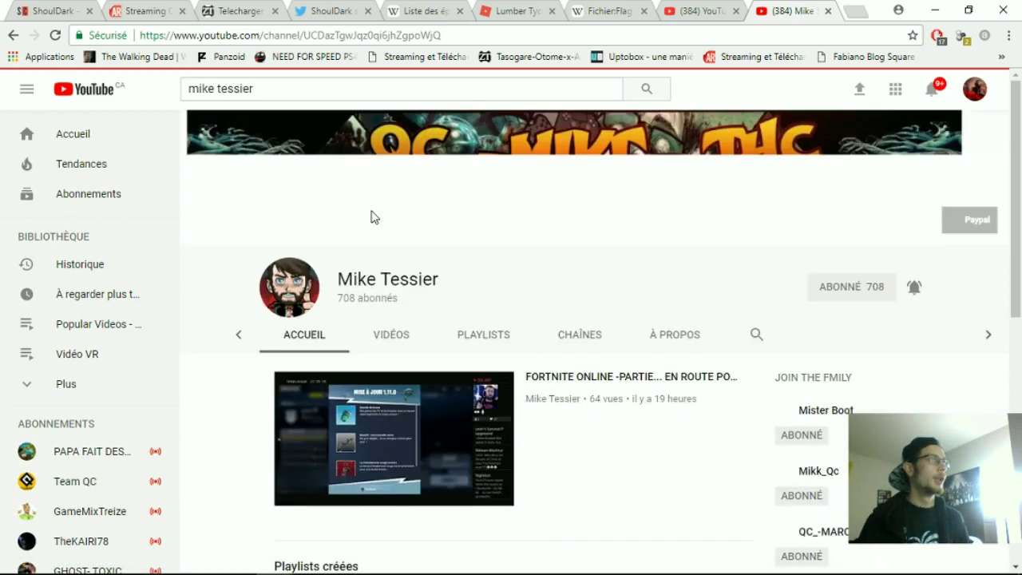
{"action": "left_click", "coordinate": [432, 36]}
{"action": "right_click", "coordinate": [417, 35]}
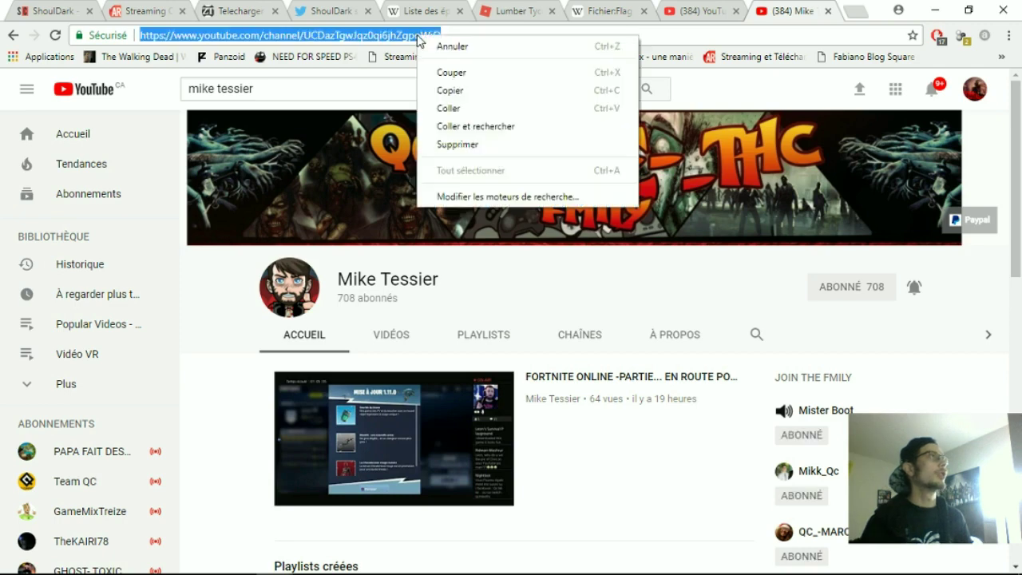
{"action": "left_click", "coordinate": [450, 90]}
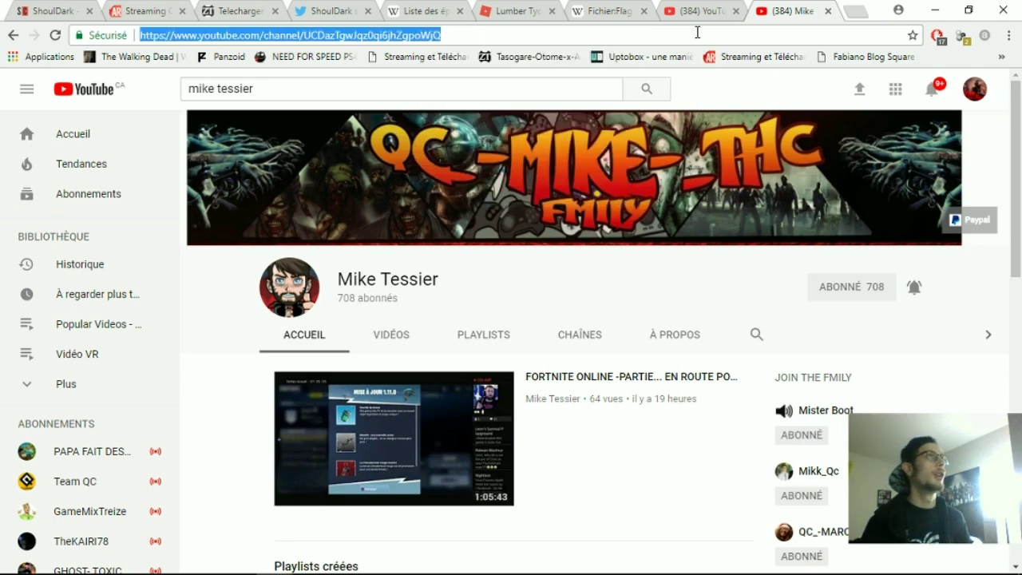
Paste the copied channel URL as the channel to feature in the Chaîne end screen element of the tuto yt video
{"action": "left_click", "coordinate": [703, 11]}
{"action": "left_click", "coordinate": [359, 314]}
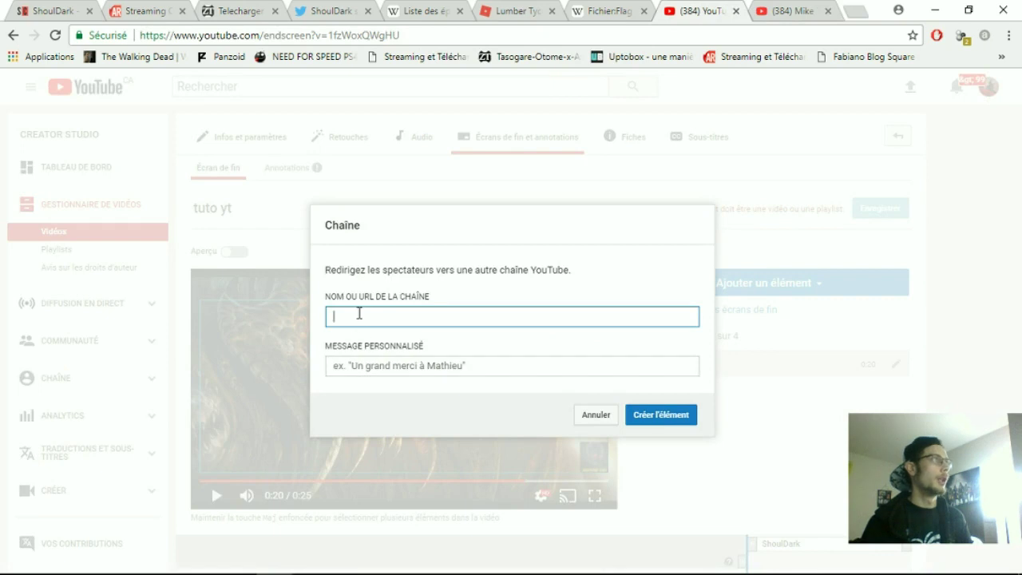
{"action": "right_click", "coordinate": [360, 317]}
{"action": "left_click", "coordinate": [405, 404]}
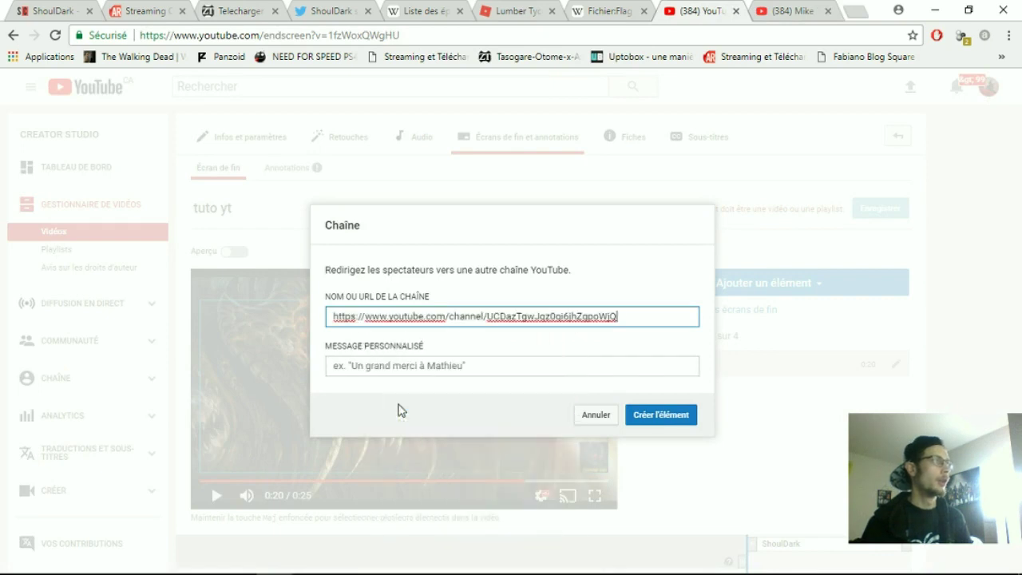
{"action": "left_click", "coordinate": [645, 417]}
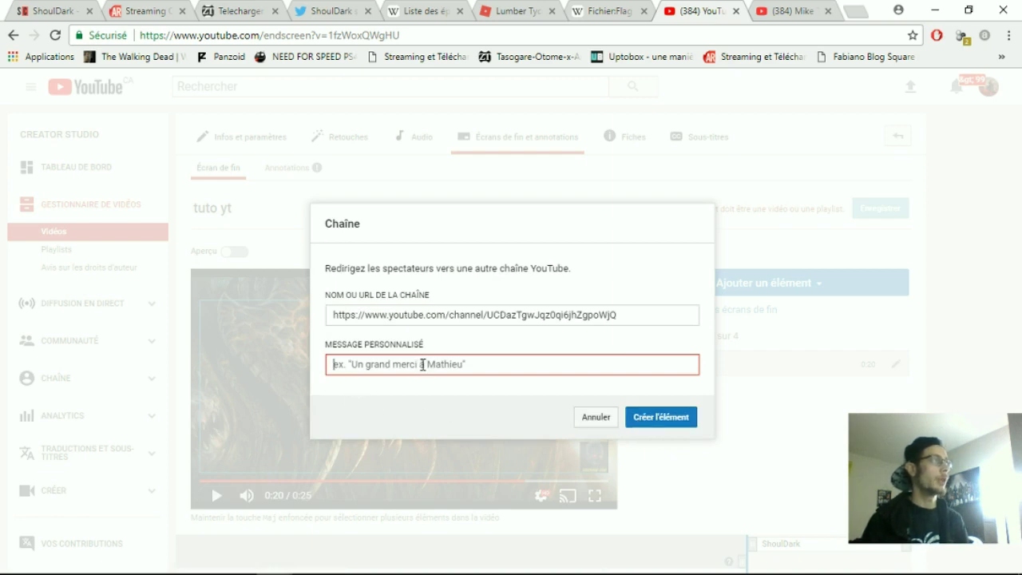
Enter the custom message "Un grand merci a" followed by the creator's name and handle in parentheses, and create the channel element
{"action": "type", "text": "U"}
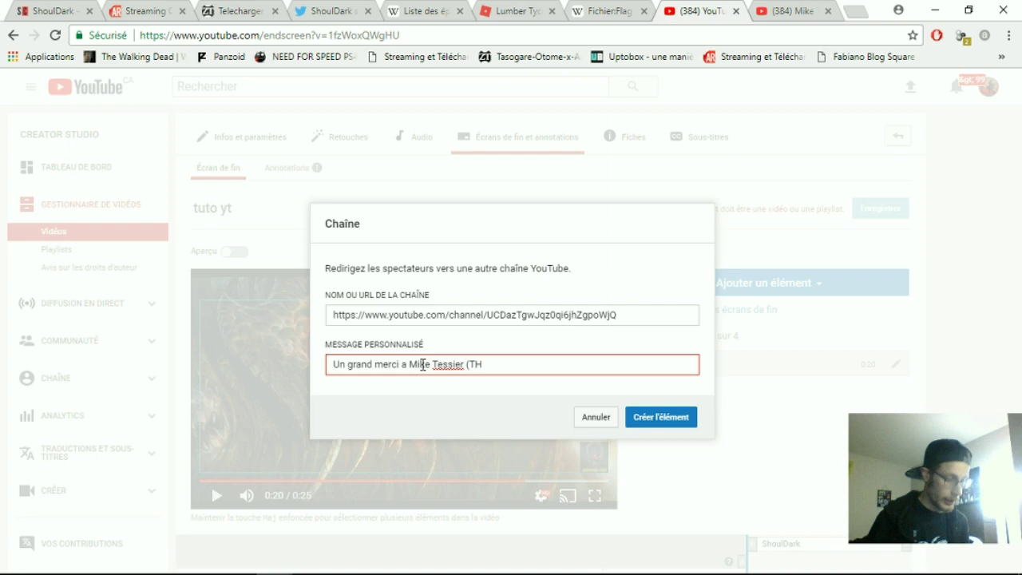
{"action": "key", "text": "BackSpace"}
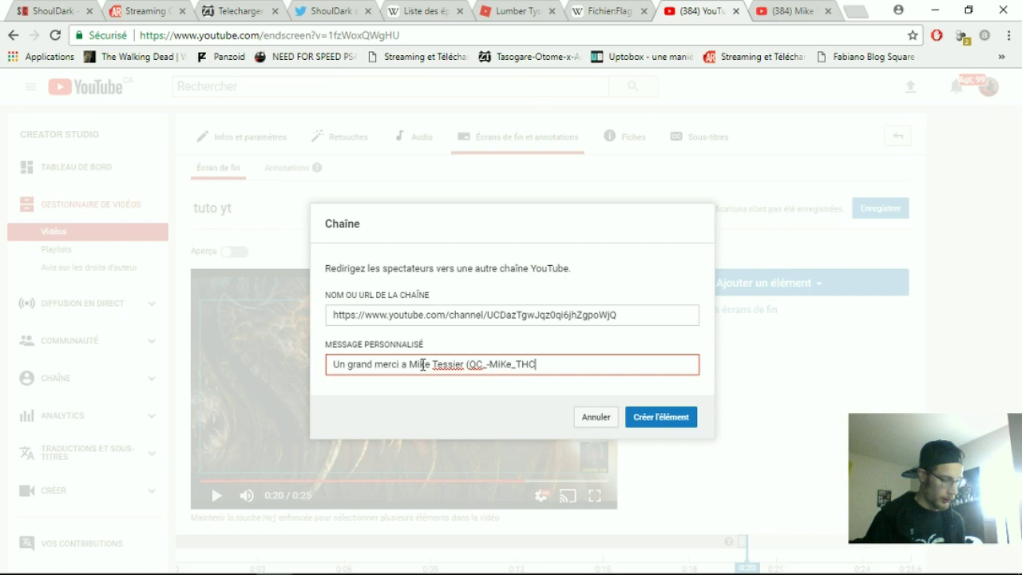
{"action": "type", "text": ")"}
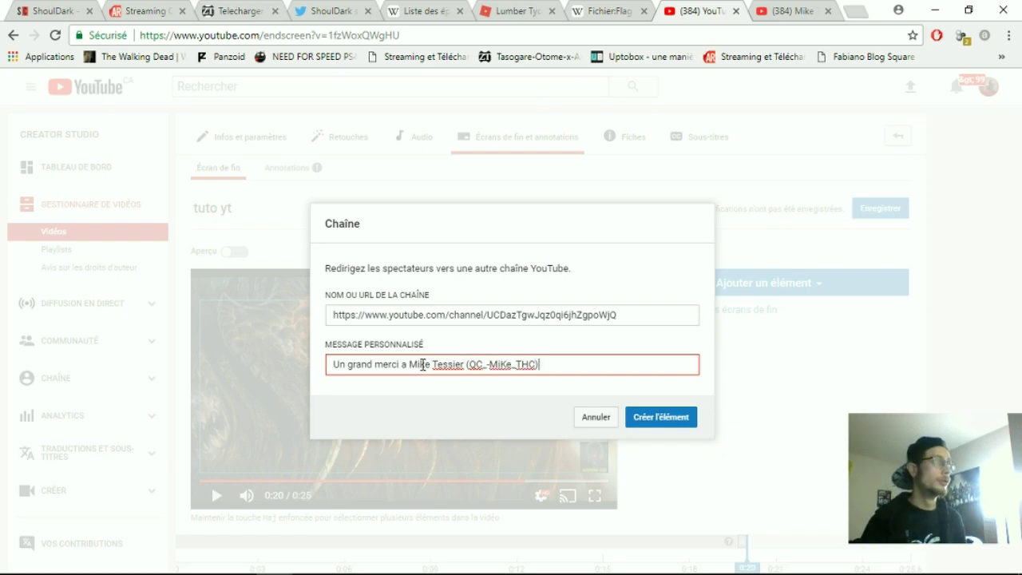
{"action": "left_click", "coordinate": [649, 418]}
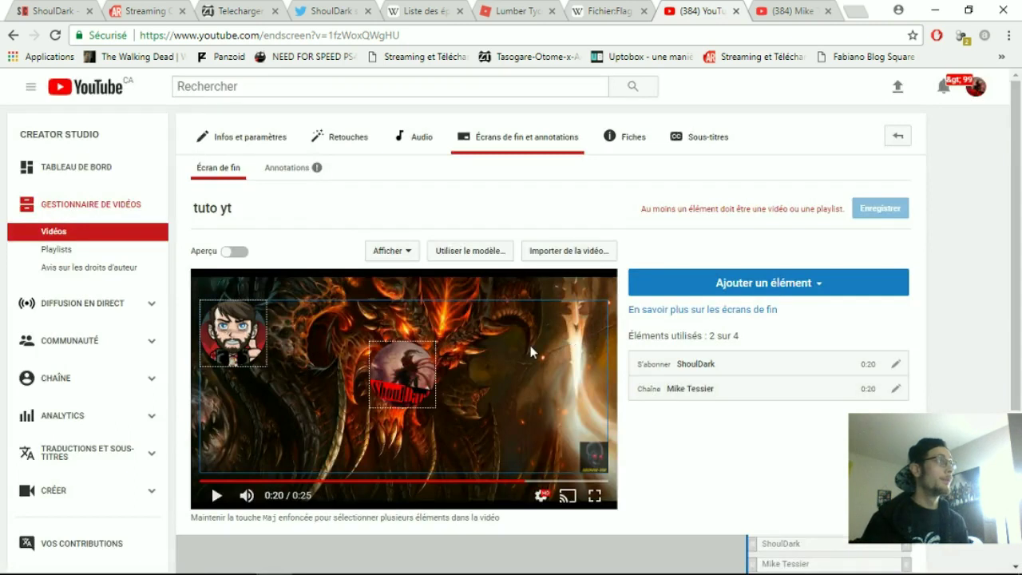
Raise the subscribe element in the video frame and align the featured channel element directly beneath it
{"action": "left_click_drag", "start_coordinate": [239, 339], "coordinate": [294, 438]}
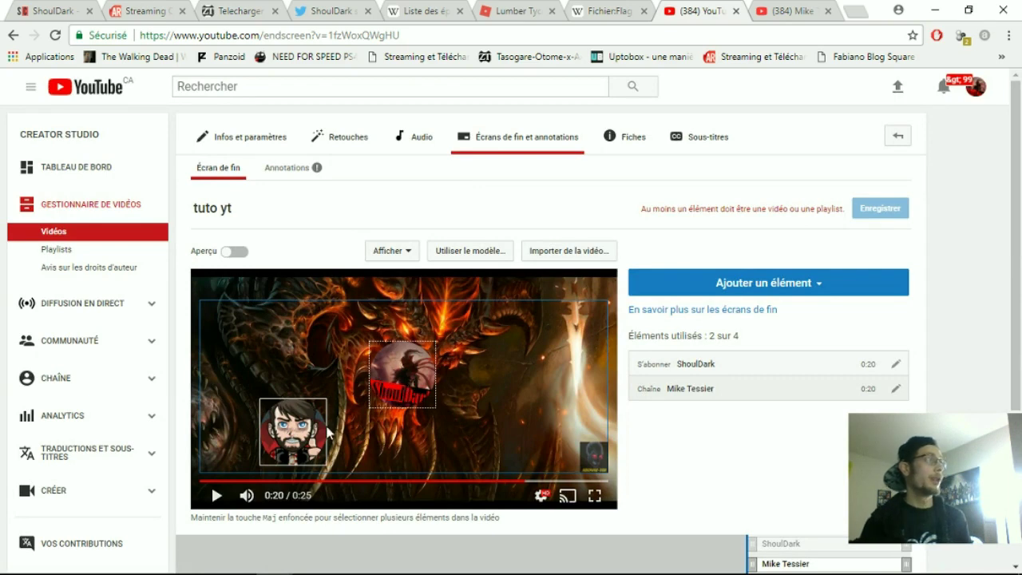
{"action": "left_click_drag", "start_coordinate": [407, 372], "coordinate": [408, 342]}
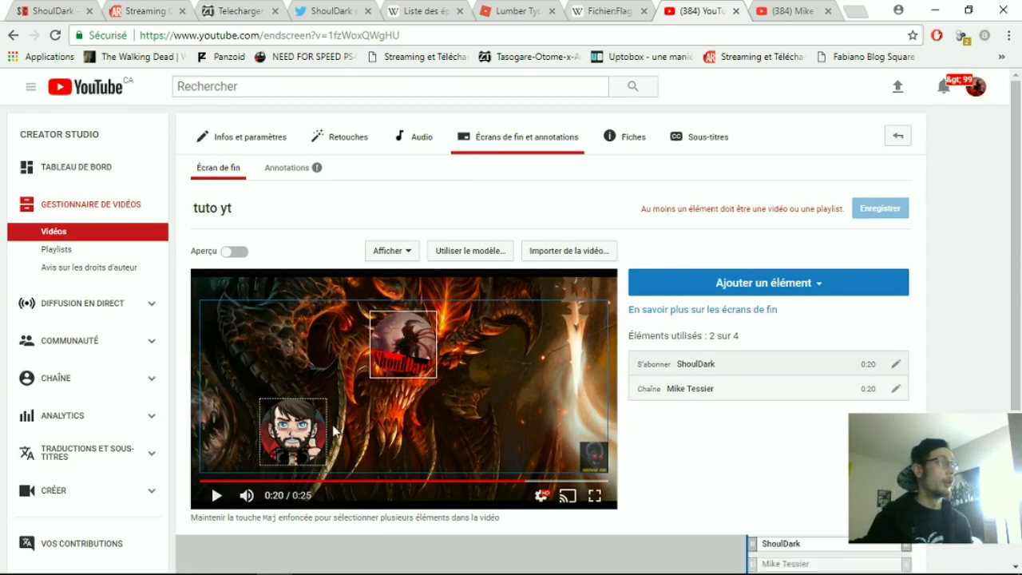
{"action": "left_click_drag", "start_coordinate": [306, 430], "coordinate": [415, 426]}
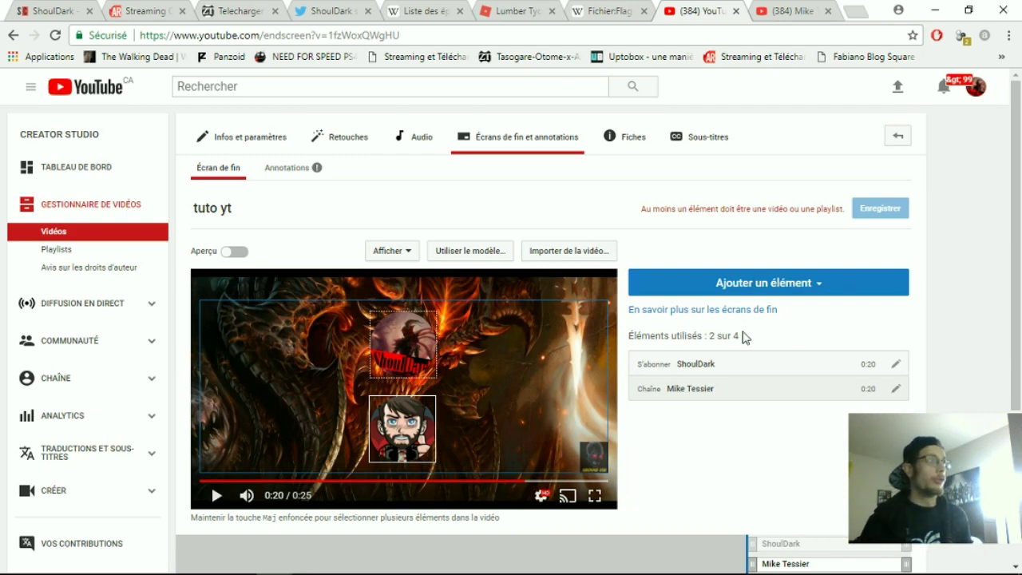
{"action": "left_click_drag", "start_coordinate": [376, 413], "coordinate": [378, 407]}
Add a video element using Dernière vidéo mise en ligne and place it beside the two round elements, in the frame's left half
{"action": "left_click", "coordinate": [802, 284]}
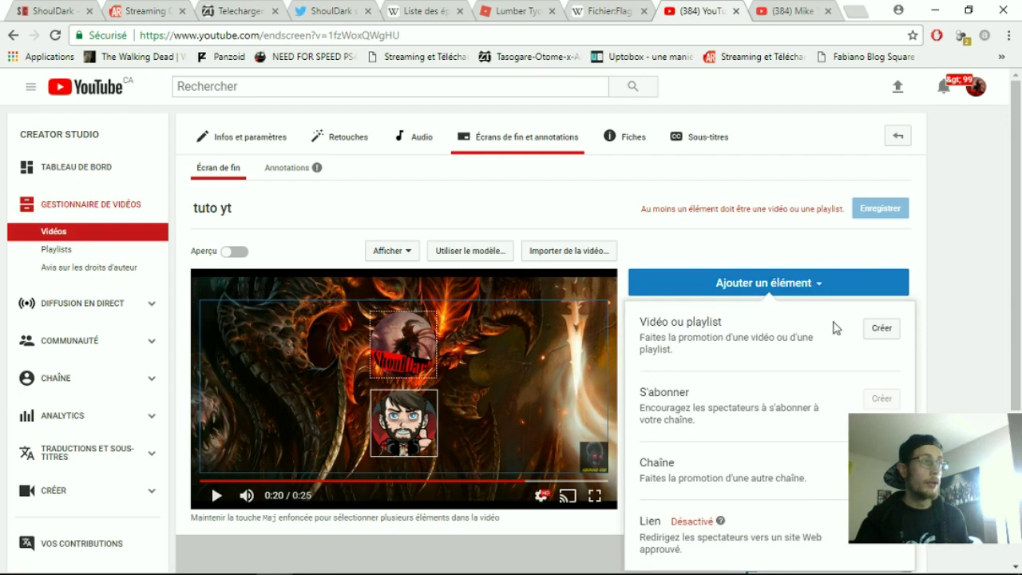
{"action": "left_click", "coordinate": [886, 333]}
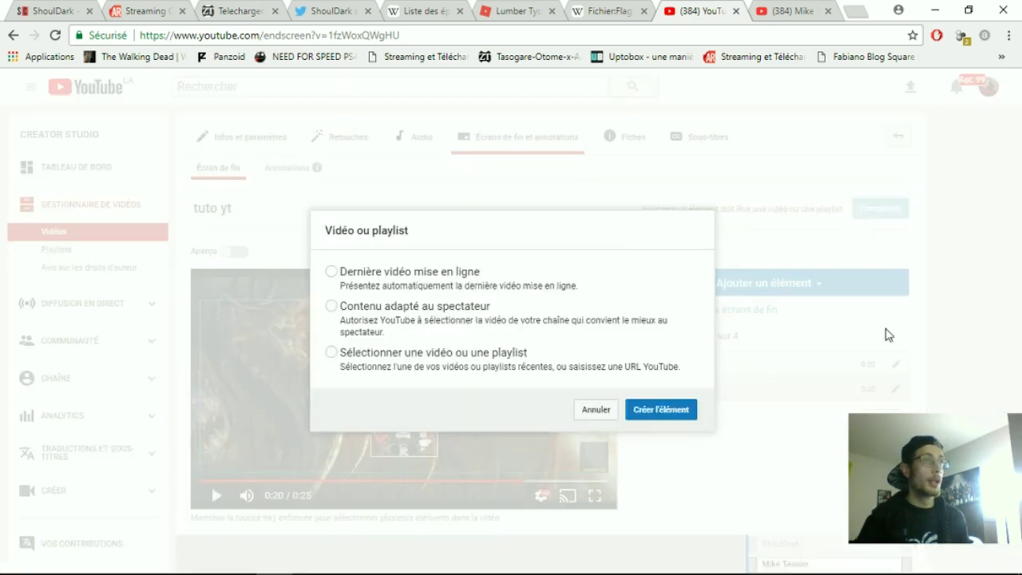
{"action": "left_click", "coordinate": [331, 272]}
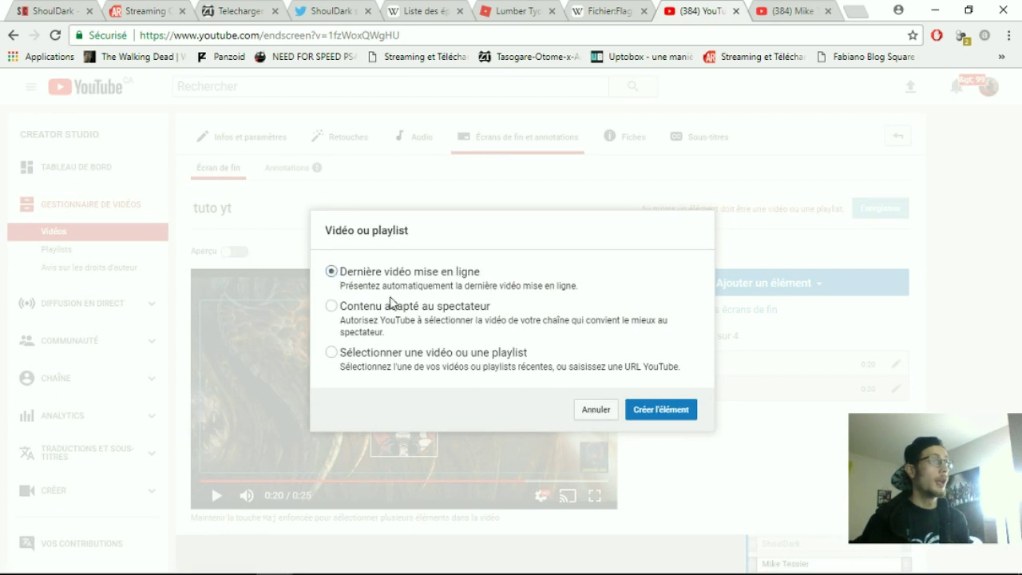
{"action": "left_click", "coordinate": [683, 409]}
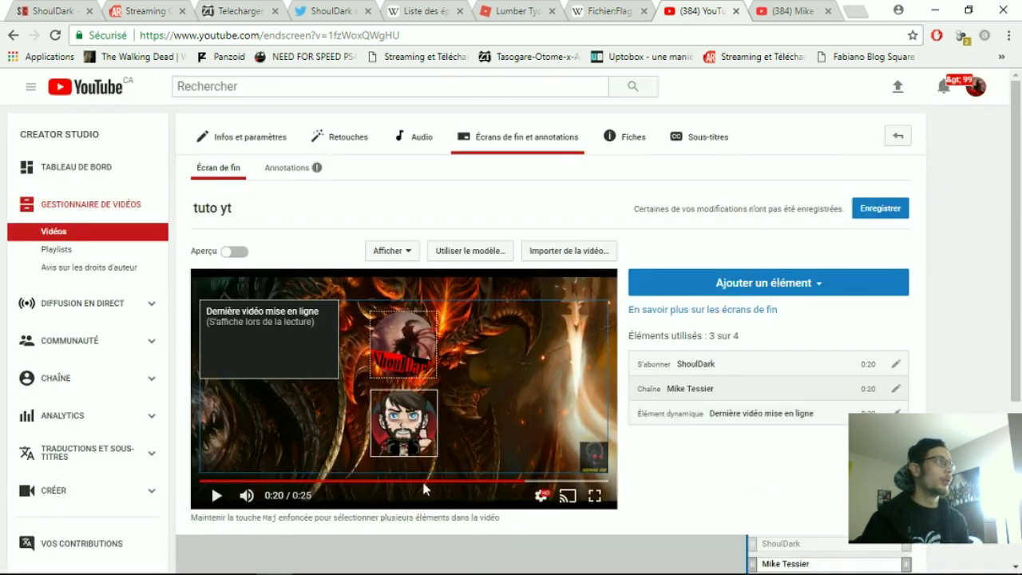
{"action": "left_click_drag", "start_coordinate": [254, 349], "coordinate": [285, 390]}
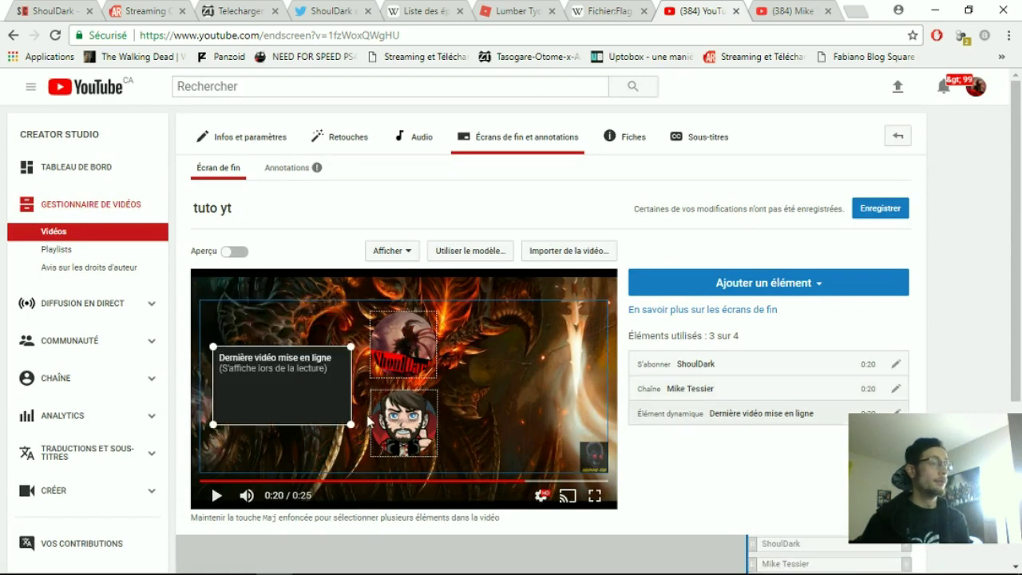
Try to make the latest-video element start earlier than 0:20 on the timeline, and replay the end of the video
{"action": "scroll", "coordinate": [701, 415], "scroll_direction": "down", "scroll_amount": 1}
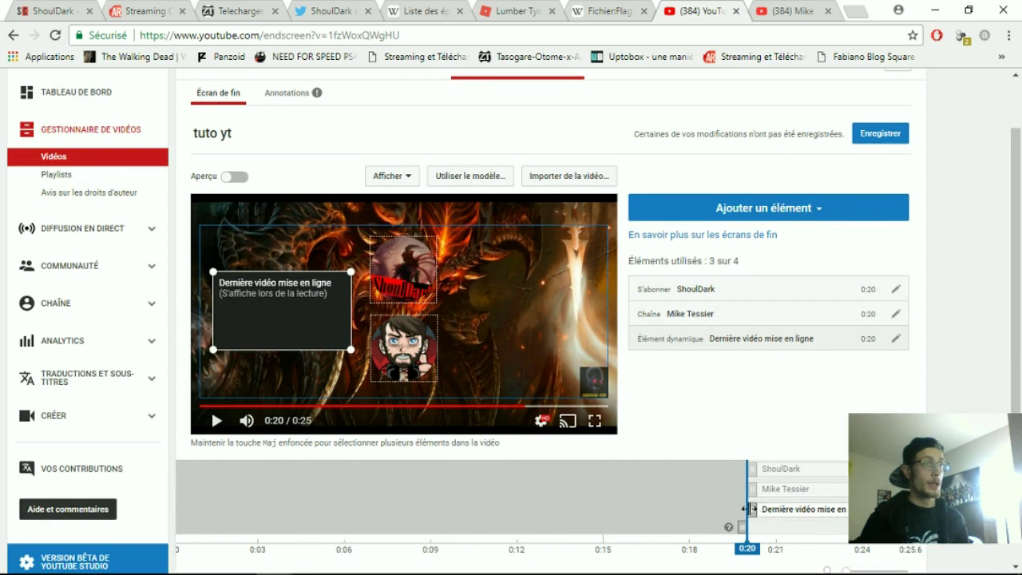
{"action": "left_click_drag", "start_coordinate": [752, 509], "coordinate": [627, 484]}
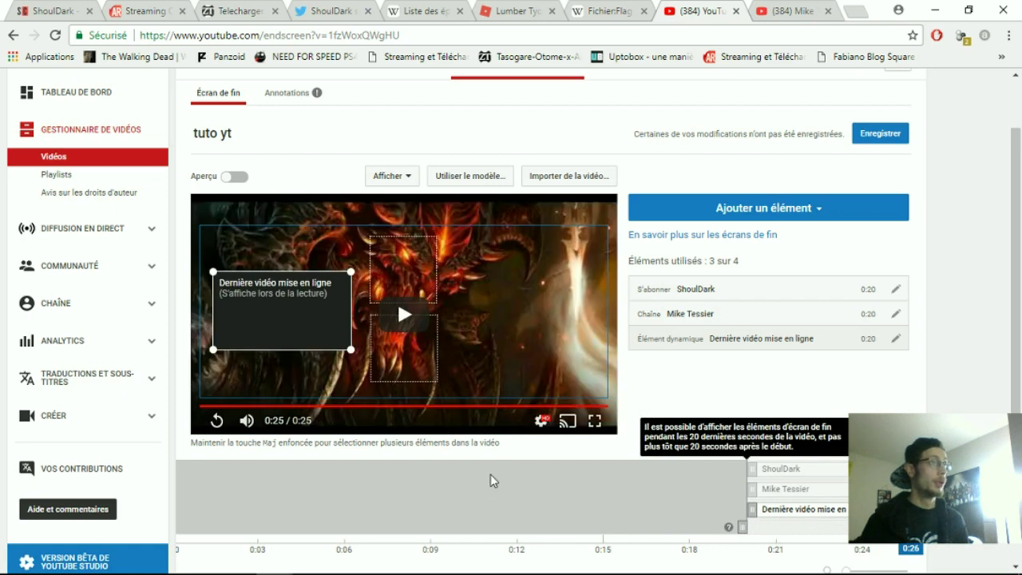
{"action": "key", "text": "space"}
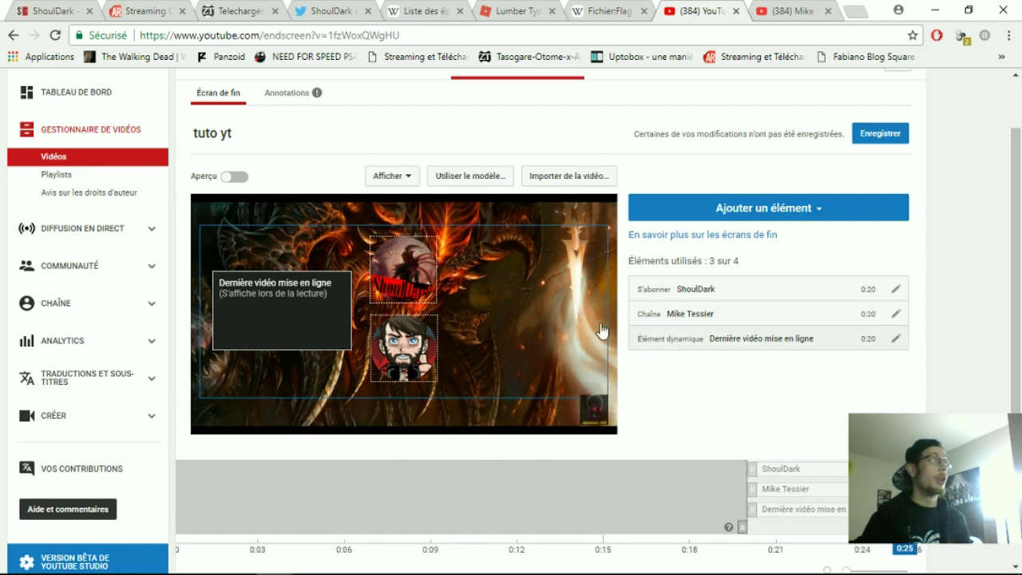
Save the end screen changes and turn on the end screen preview
{"action": "scroll", "coordinate": [918, 256], "scroll_direction": "up", "scroll_amount": 1}
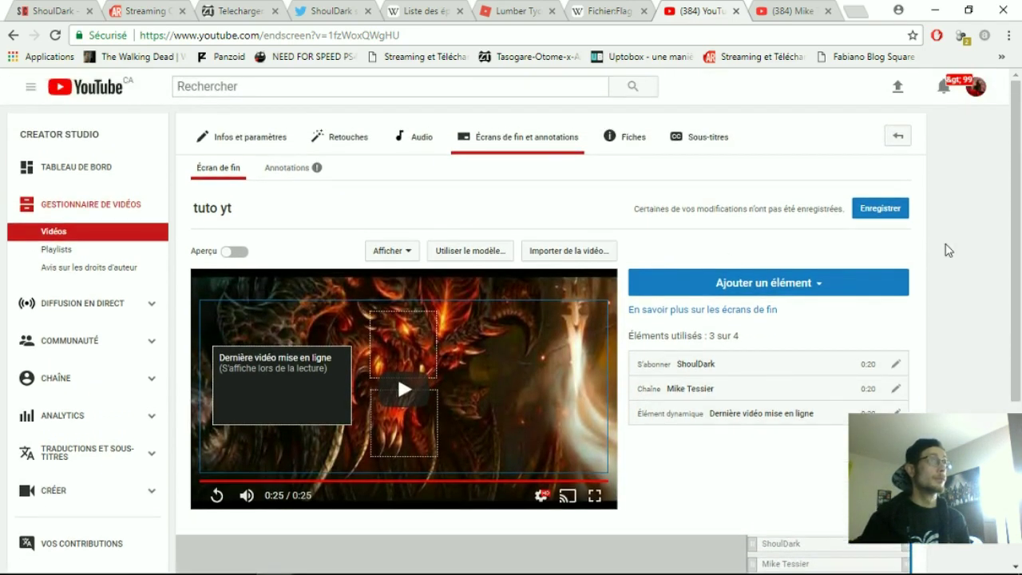
{"action": "left_click", "coordinate": [880, 208]}
{"action": "scroll", "coordinate": [887, 210], "scroll_direction": "down", "scroll_amount": 3}
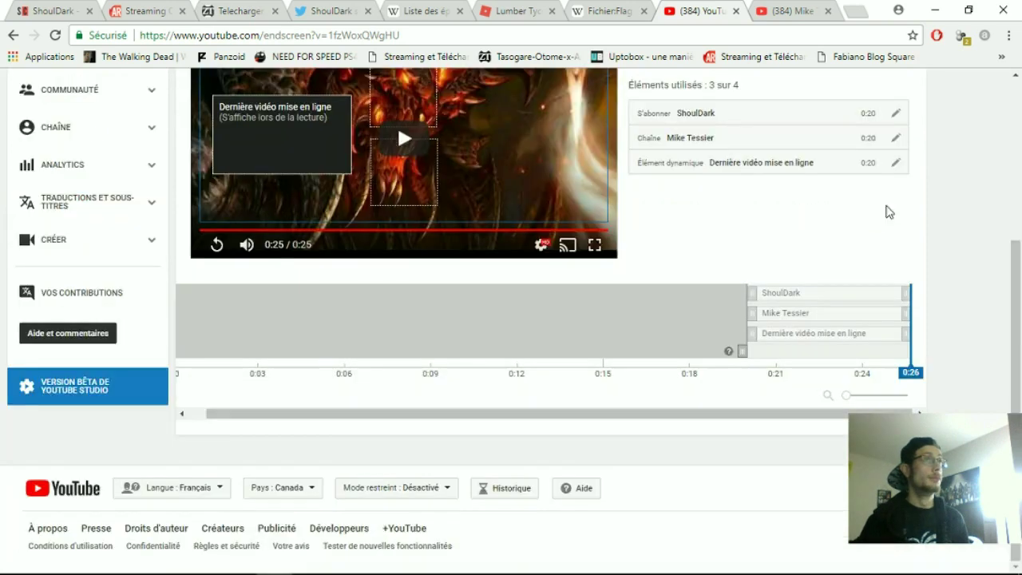
{"action": "scroll", "coordinate": [715, 252], "scroll_direction": "up", "scroll_amount": 2}
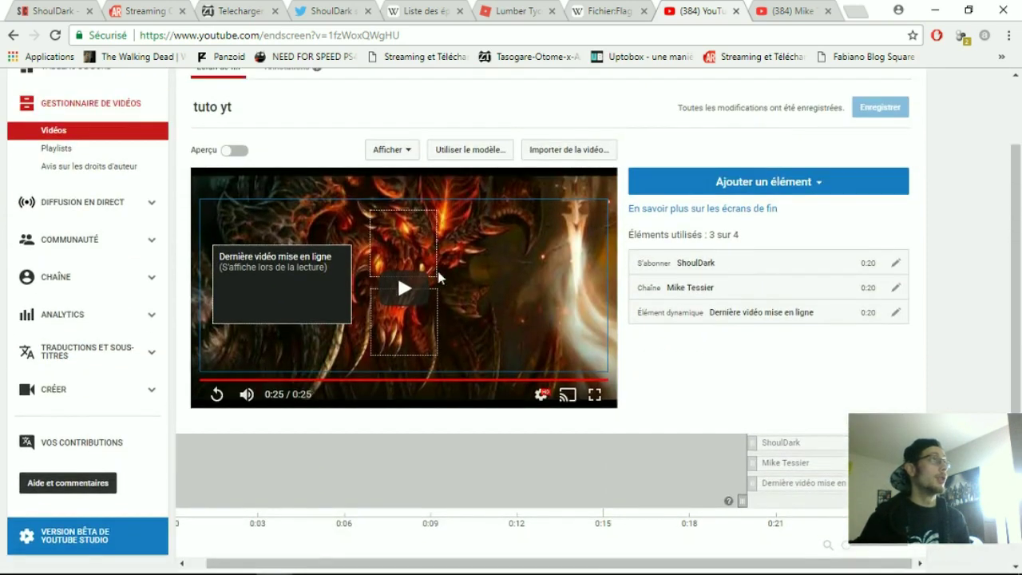
{"action": "scroll", "coordinate": [437, 275], "scroll_direction": "up", "scroll_amount": 1}
{"action": "left_click", "coordinate": [229, 227]}
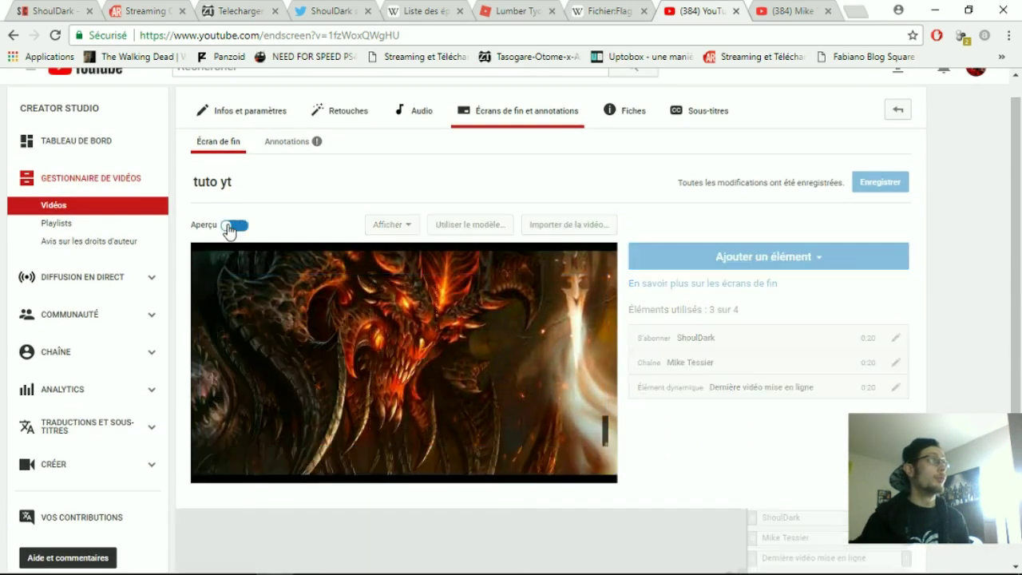